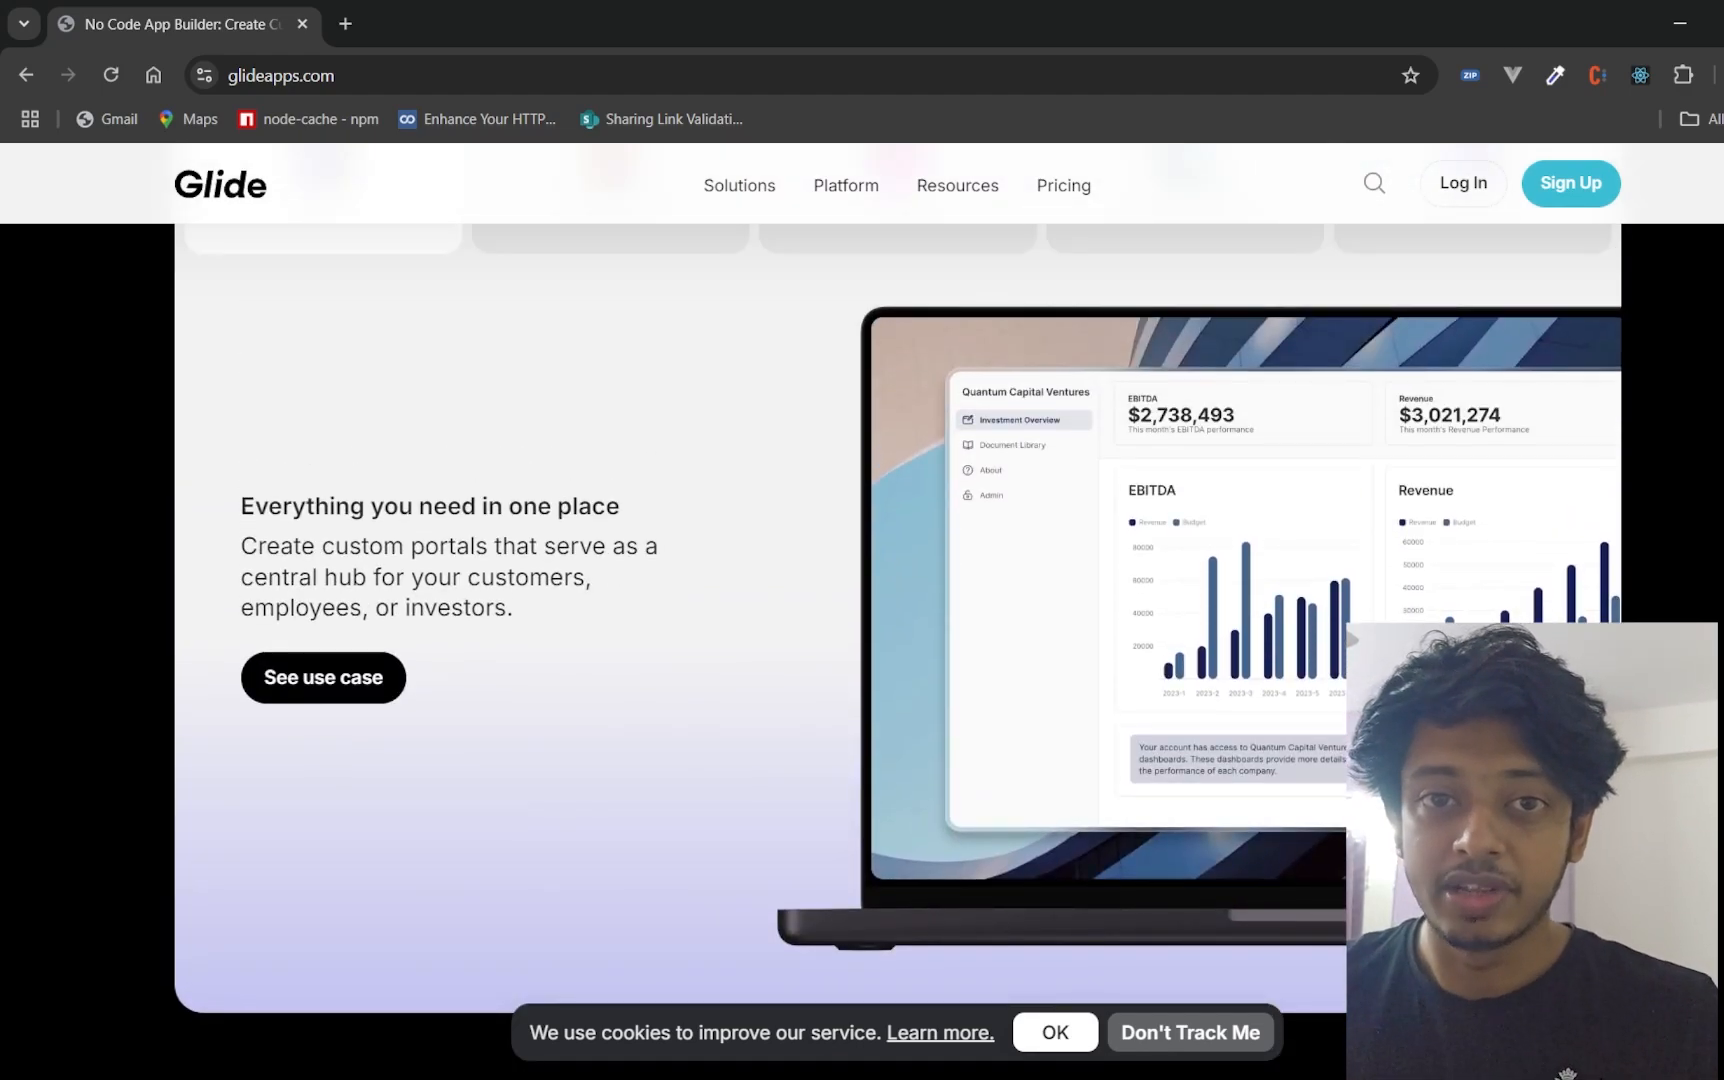
- Look over the product sections of the Glide homepage and start signing up for an account
scroll(897, 650, down, 10)
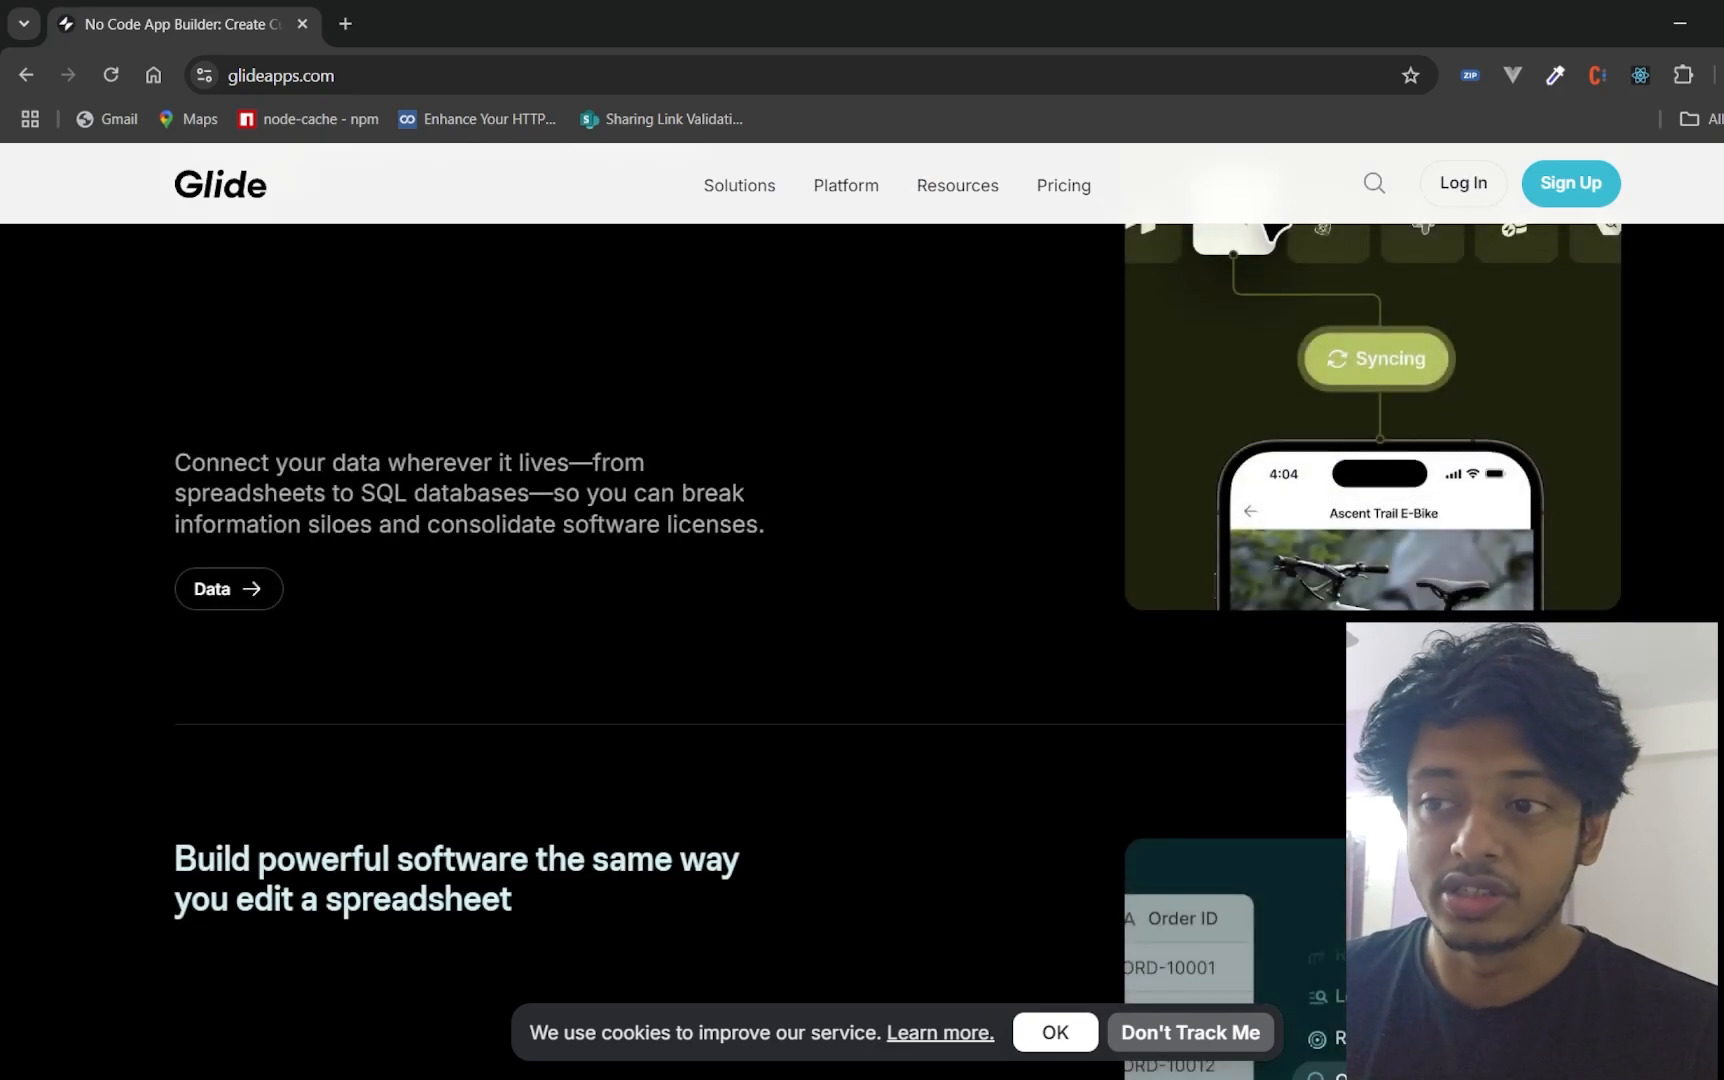
scroll(1405, 533, down, 5)
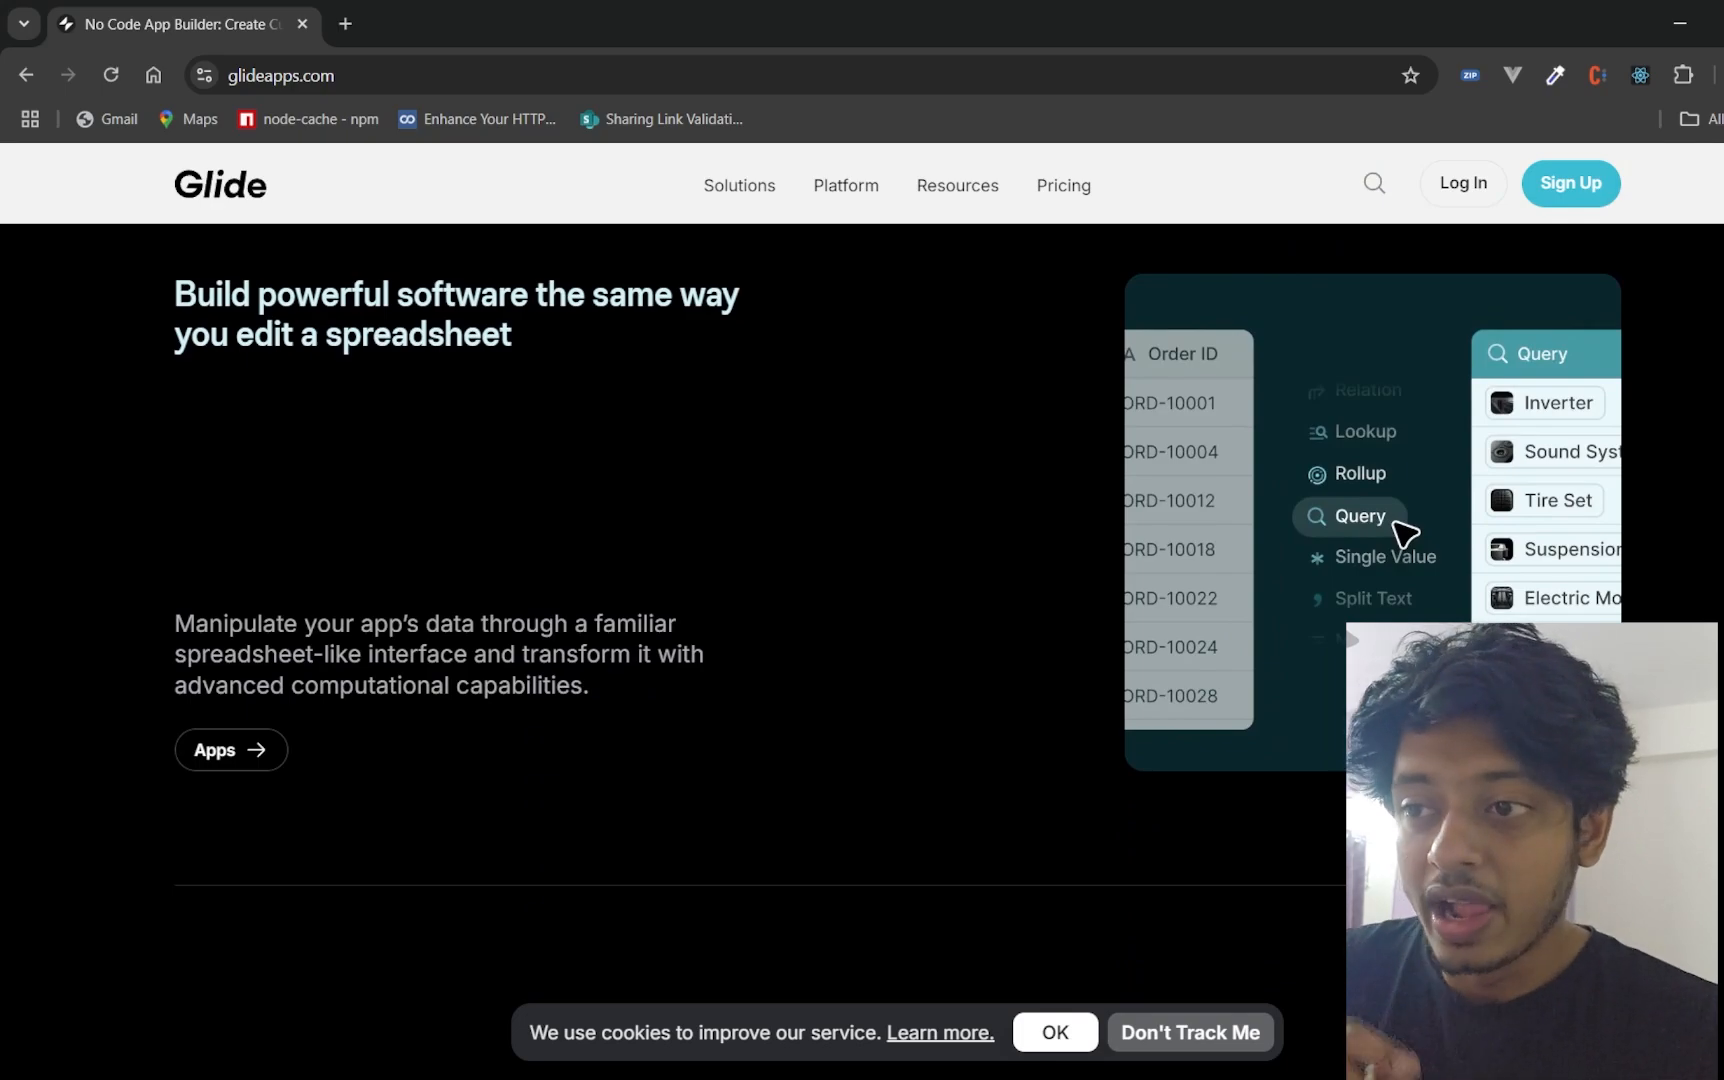
scroll(897, 650, down, 5)
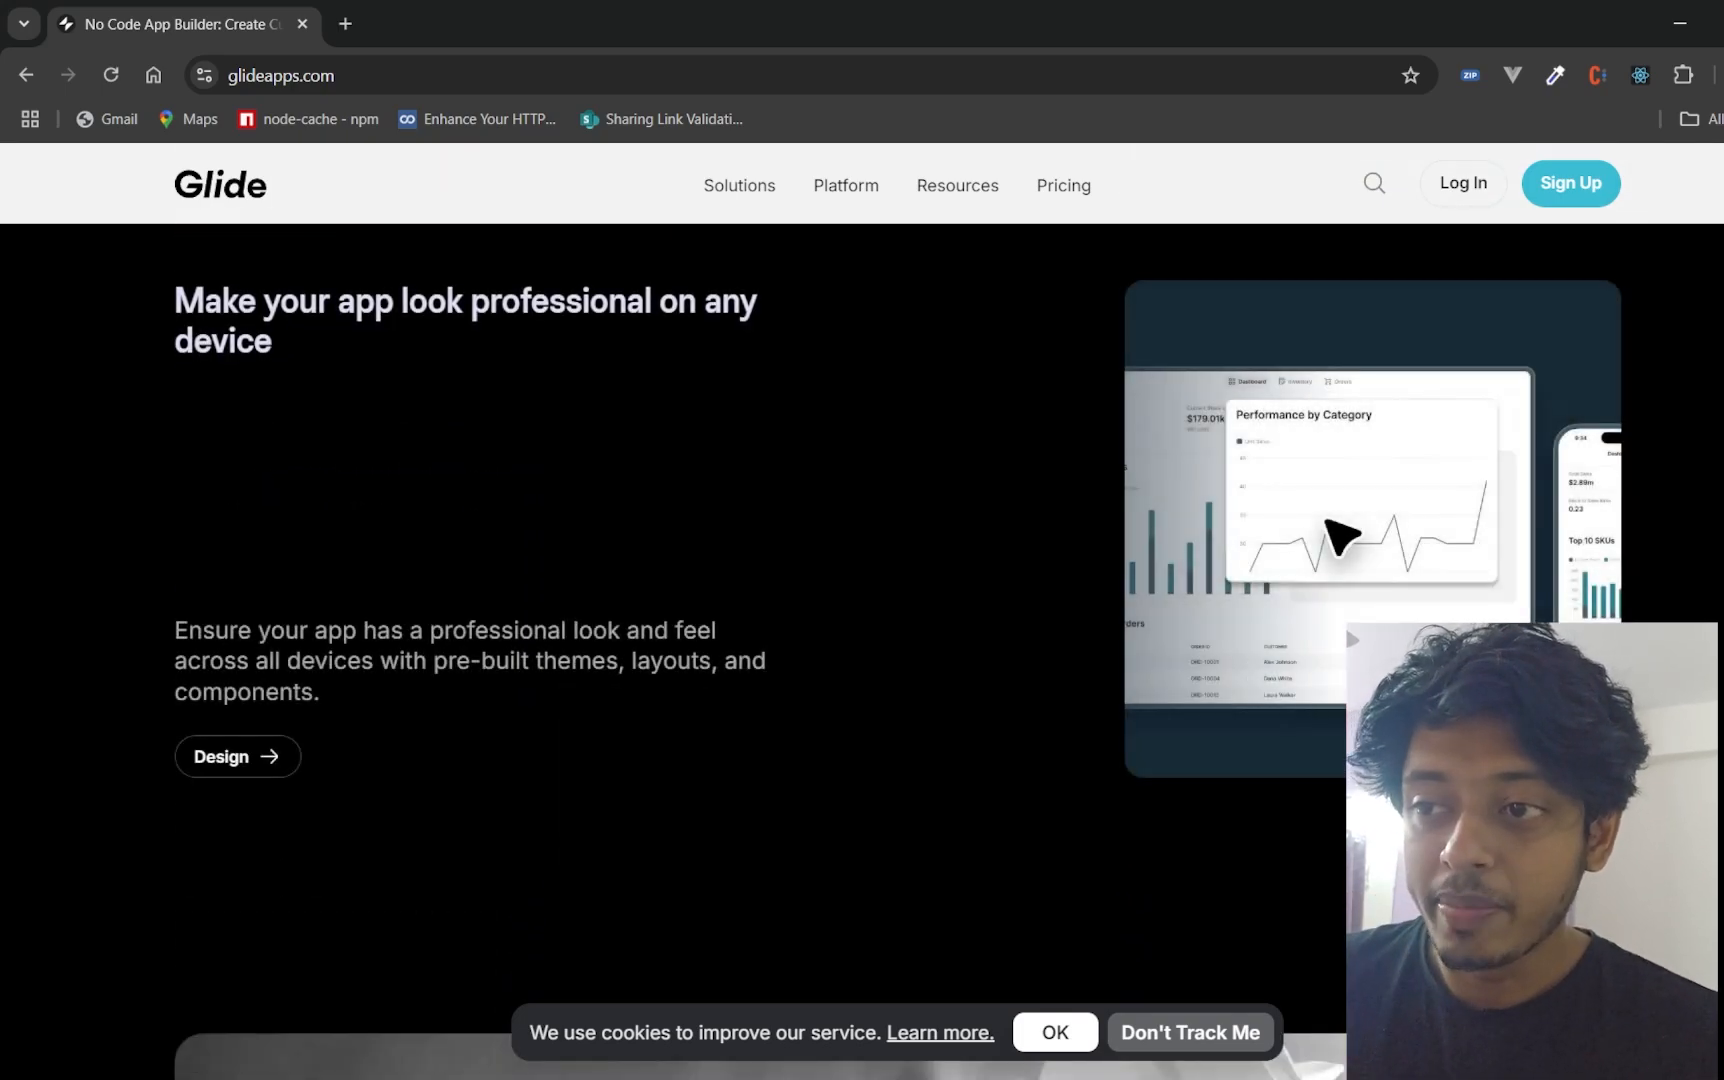
scroll(897, 650, down, 5)
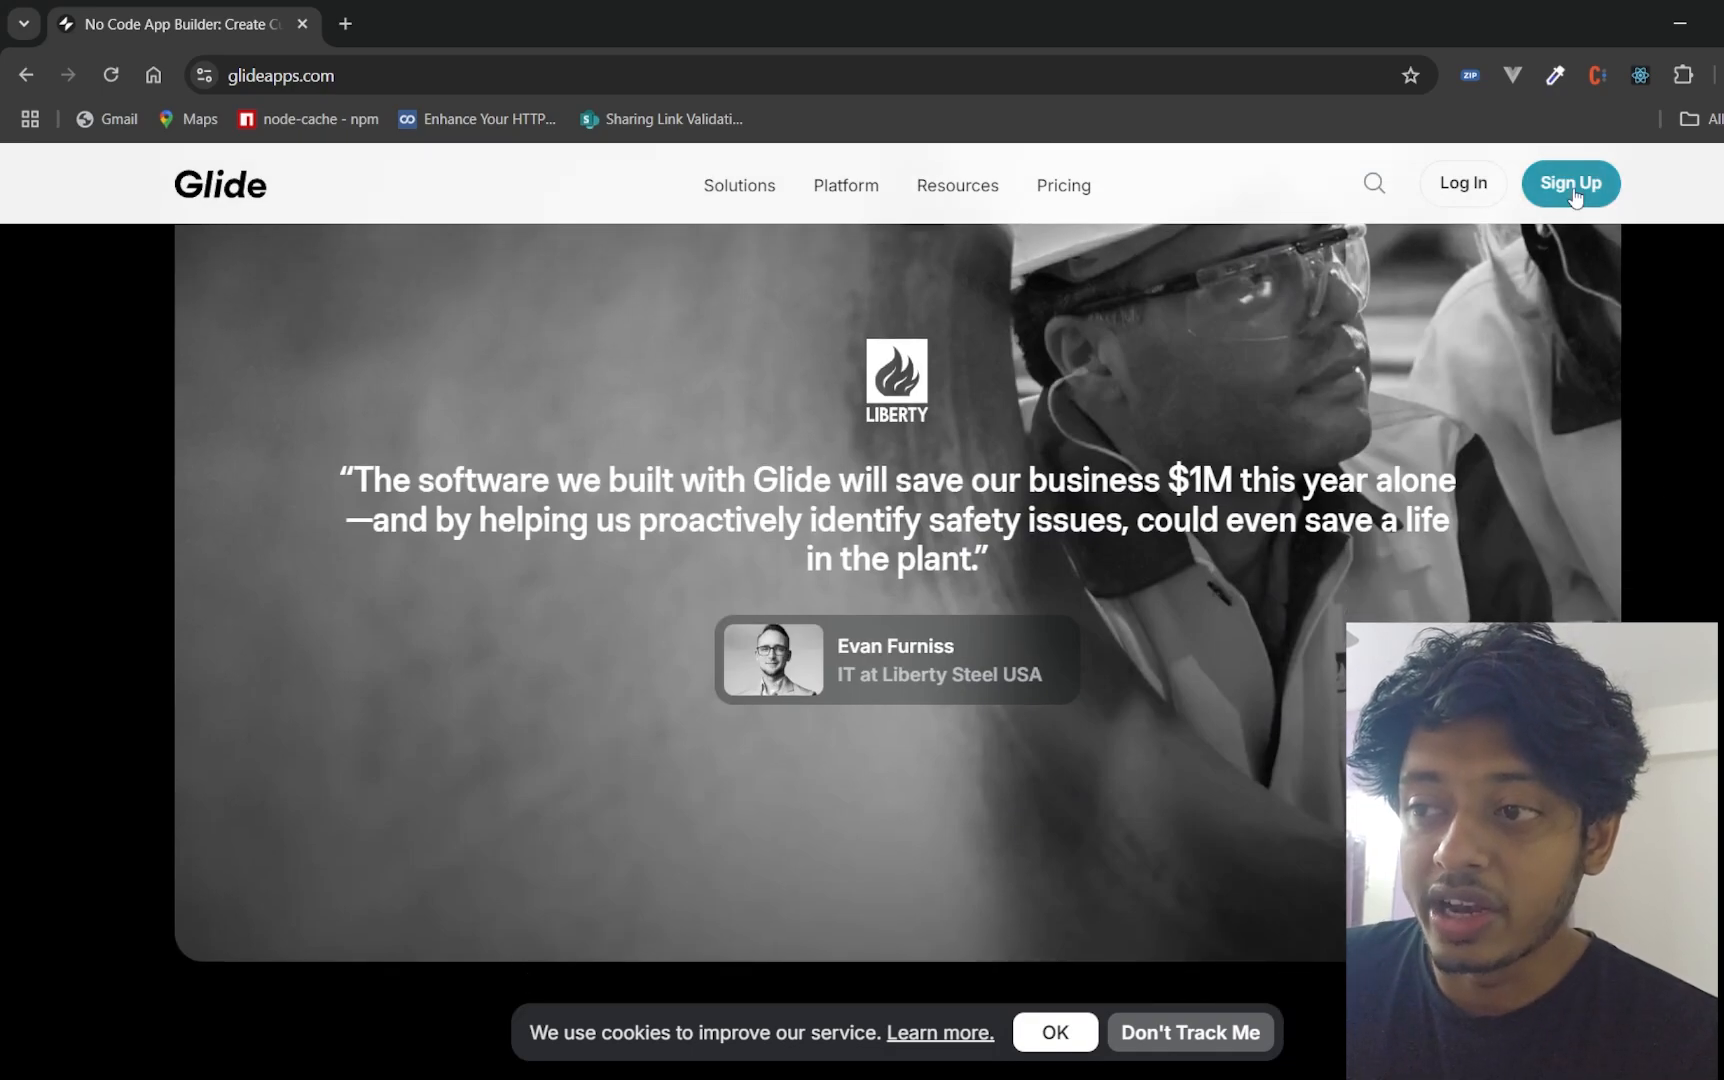
click(1571, 184)
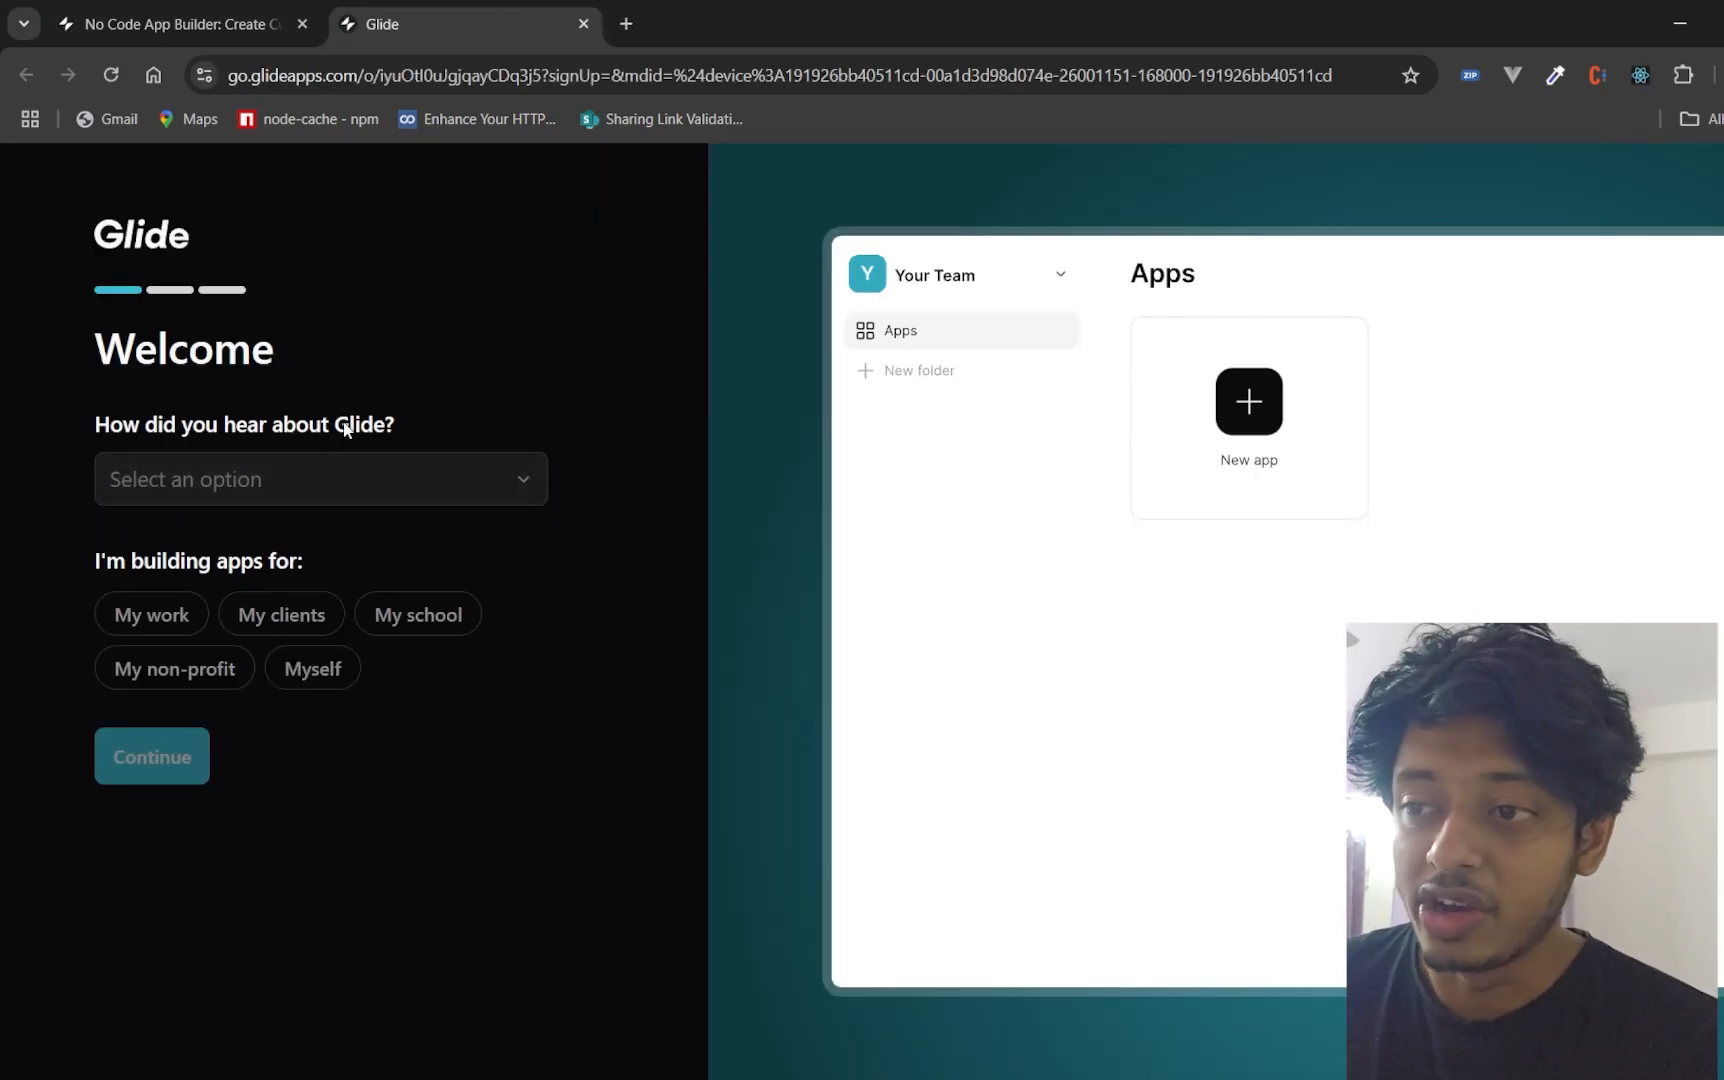
- Complete the welcome questions with YouTube as the source, Myself as the audience and freelancer or contractor as the role
click(265, 484)
click(250, 764)
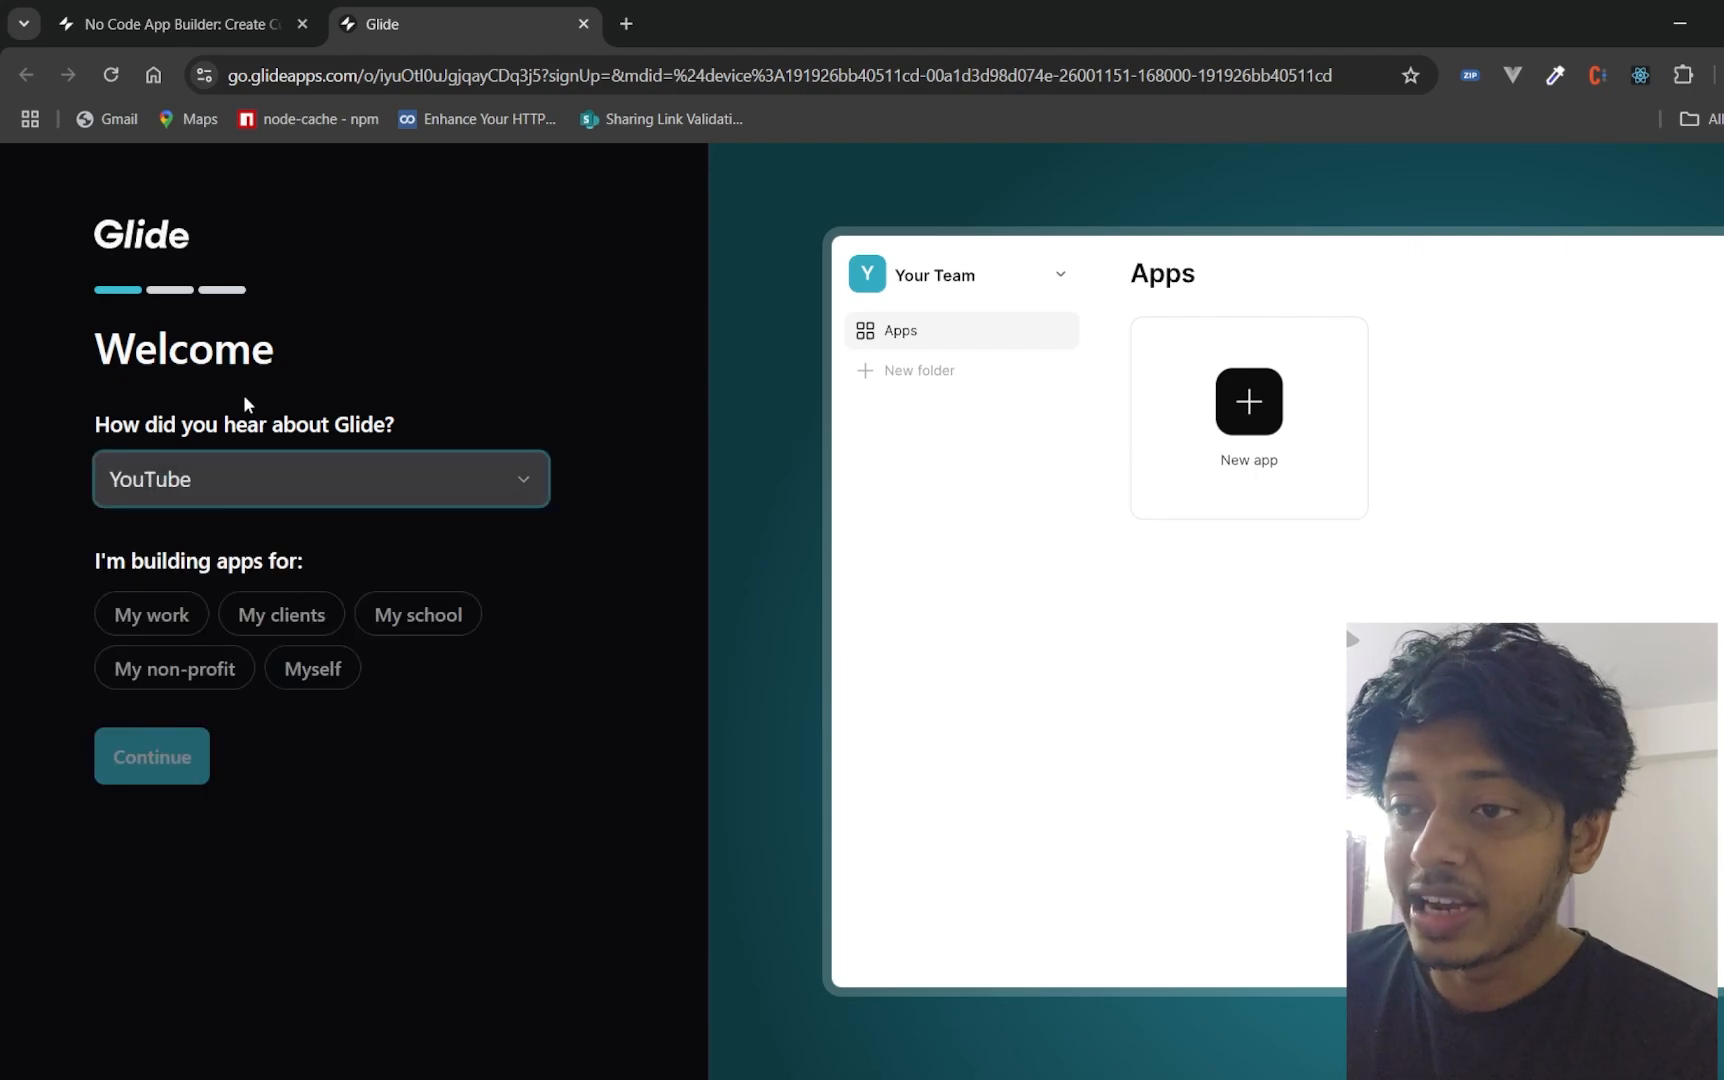
click(322, 672)
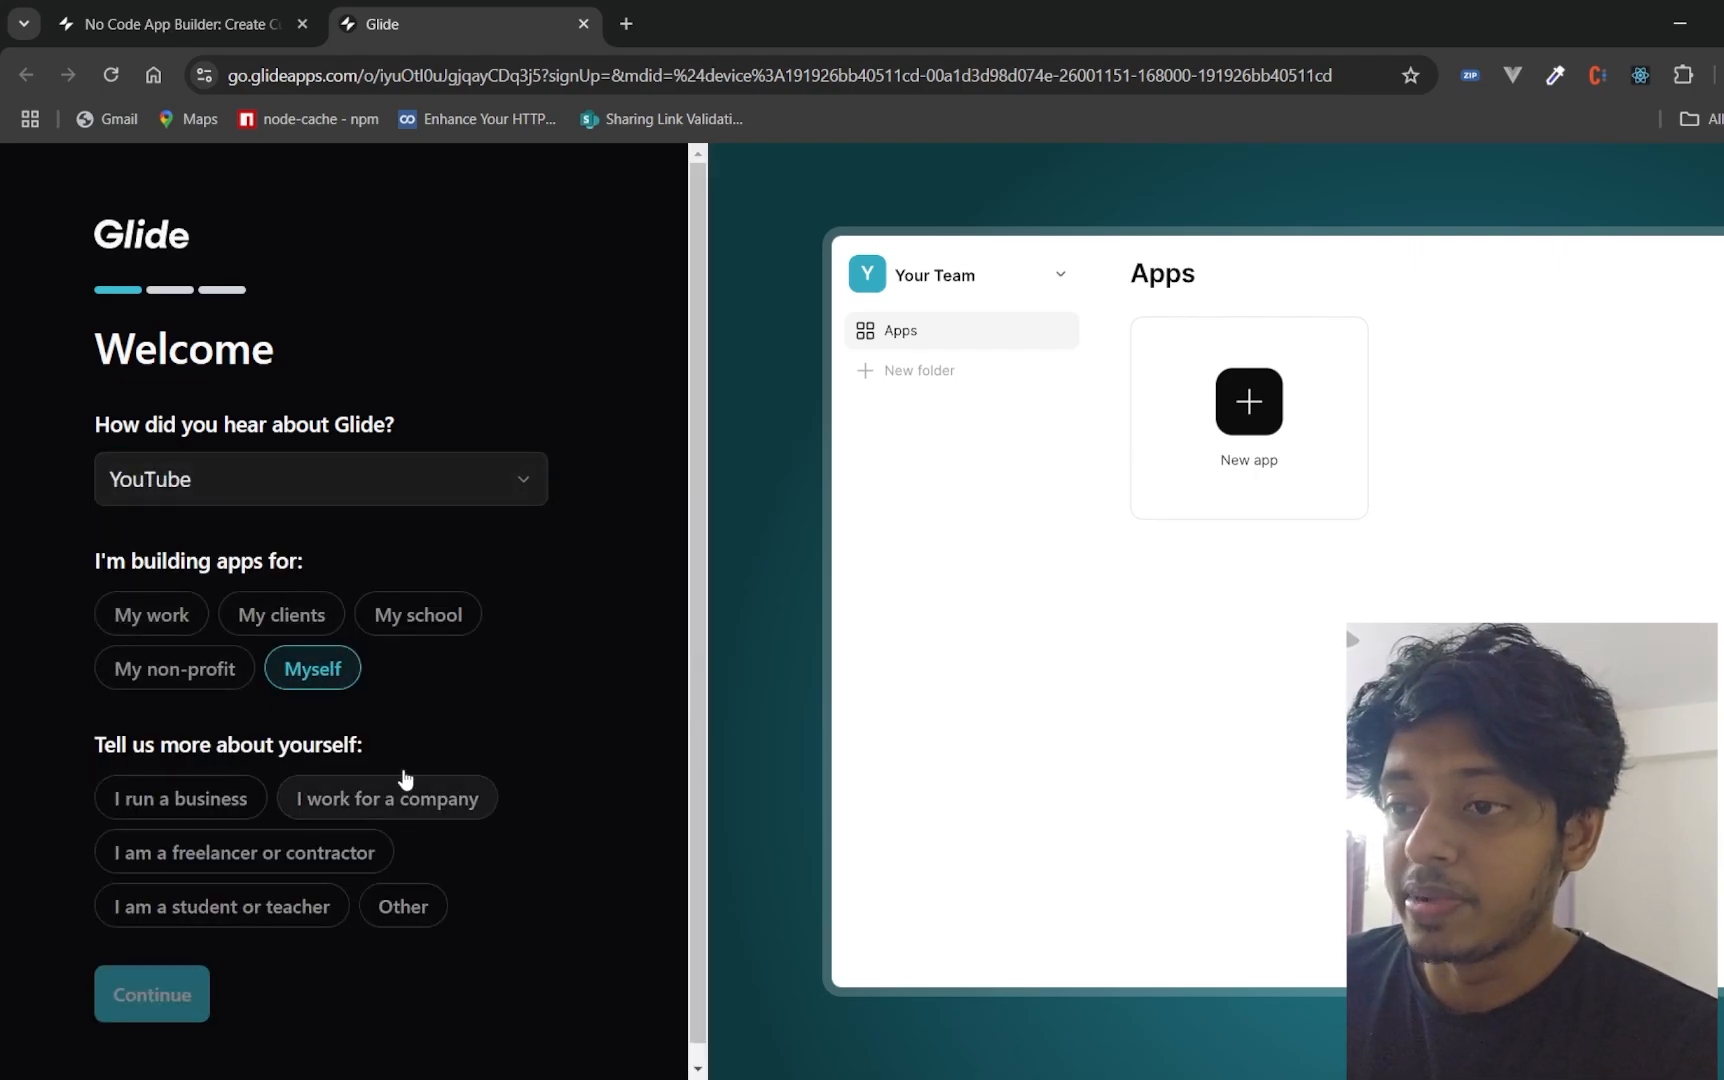
click(338, 851)
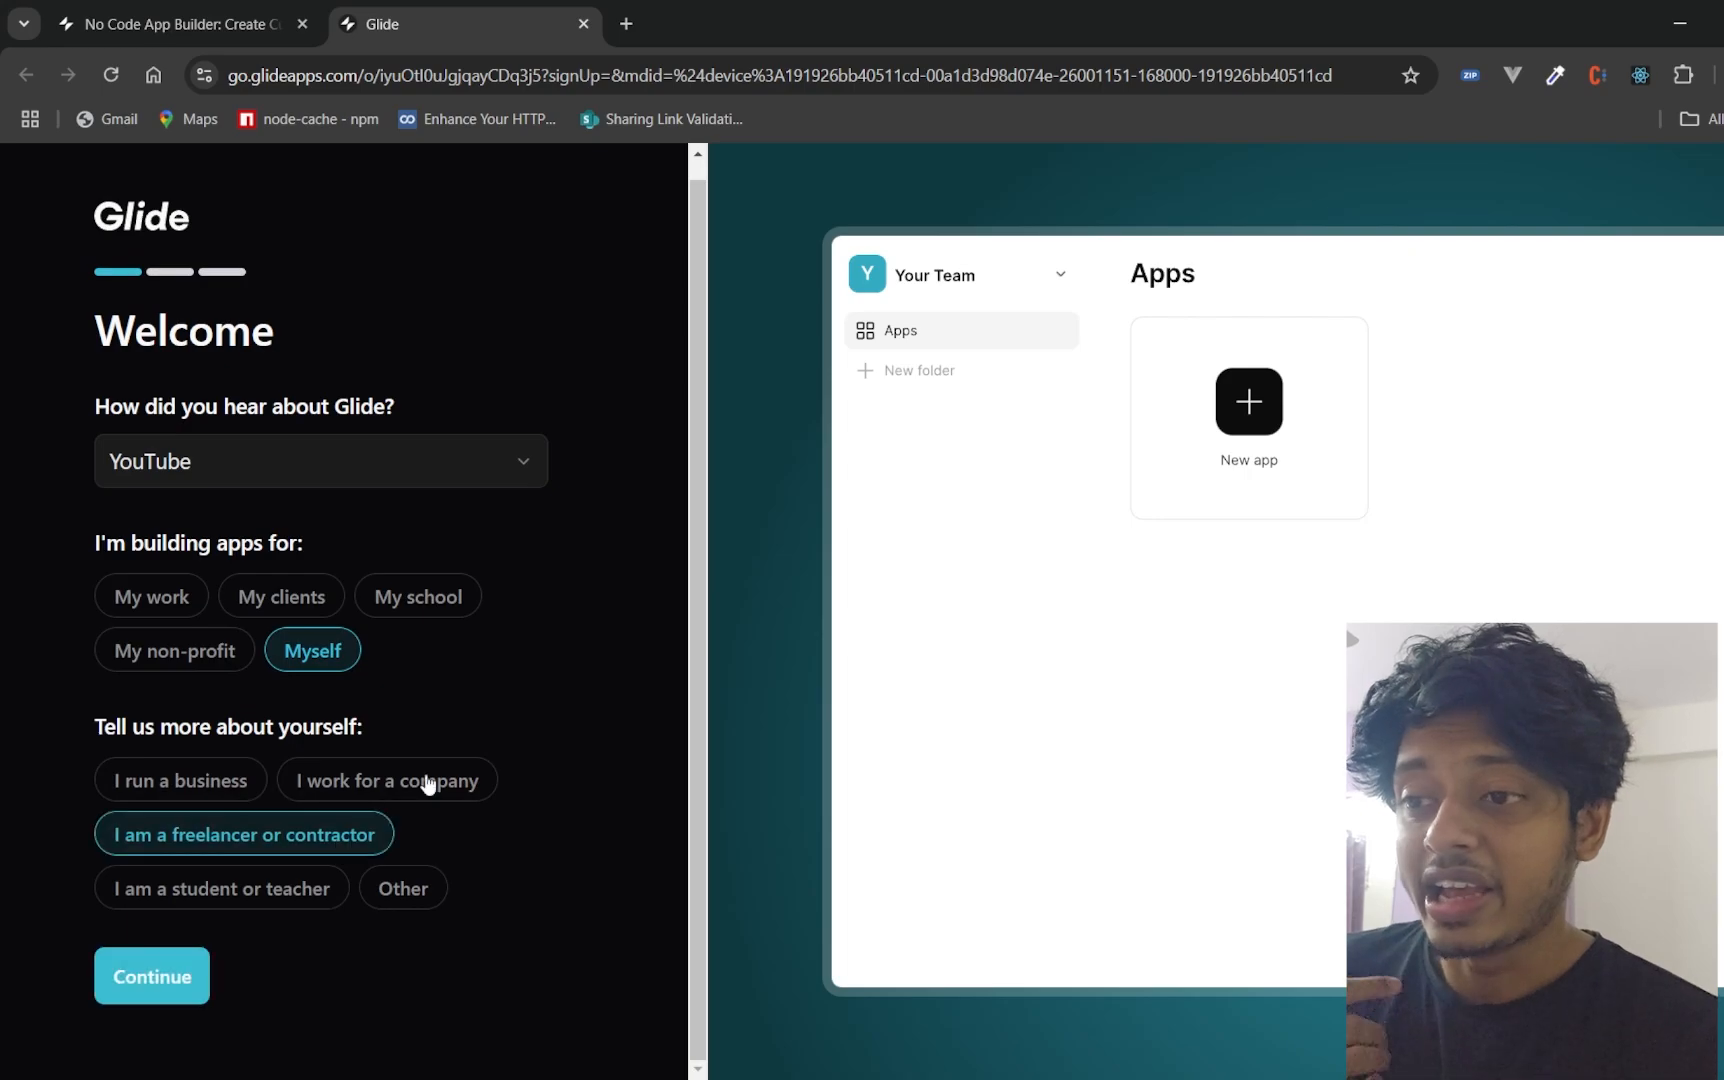
click(152, 976)
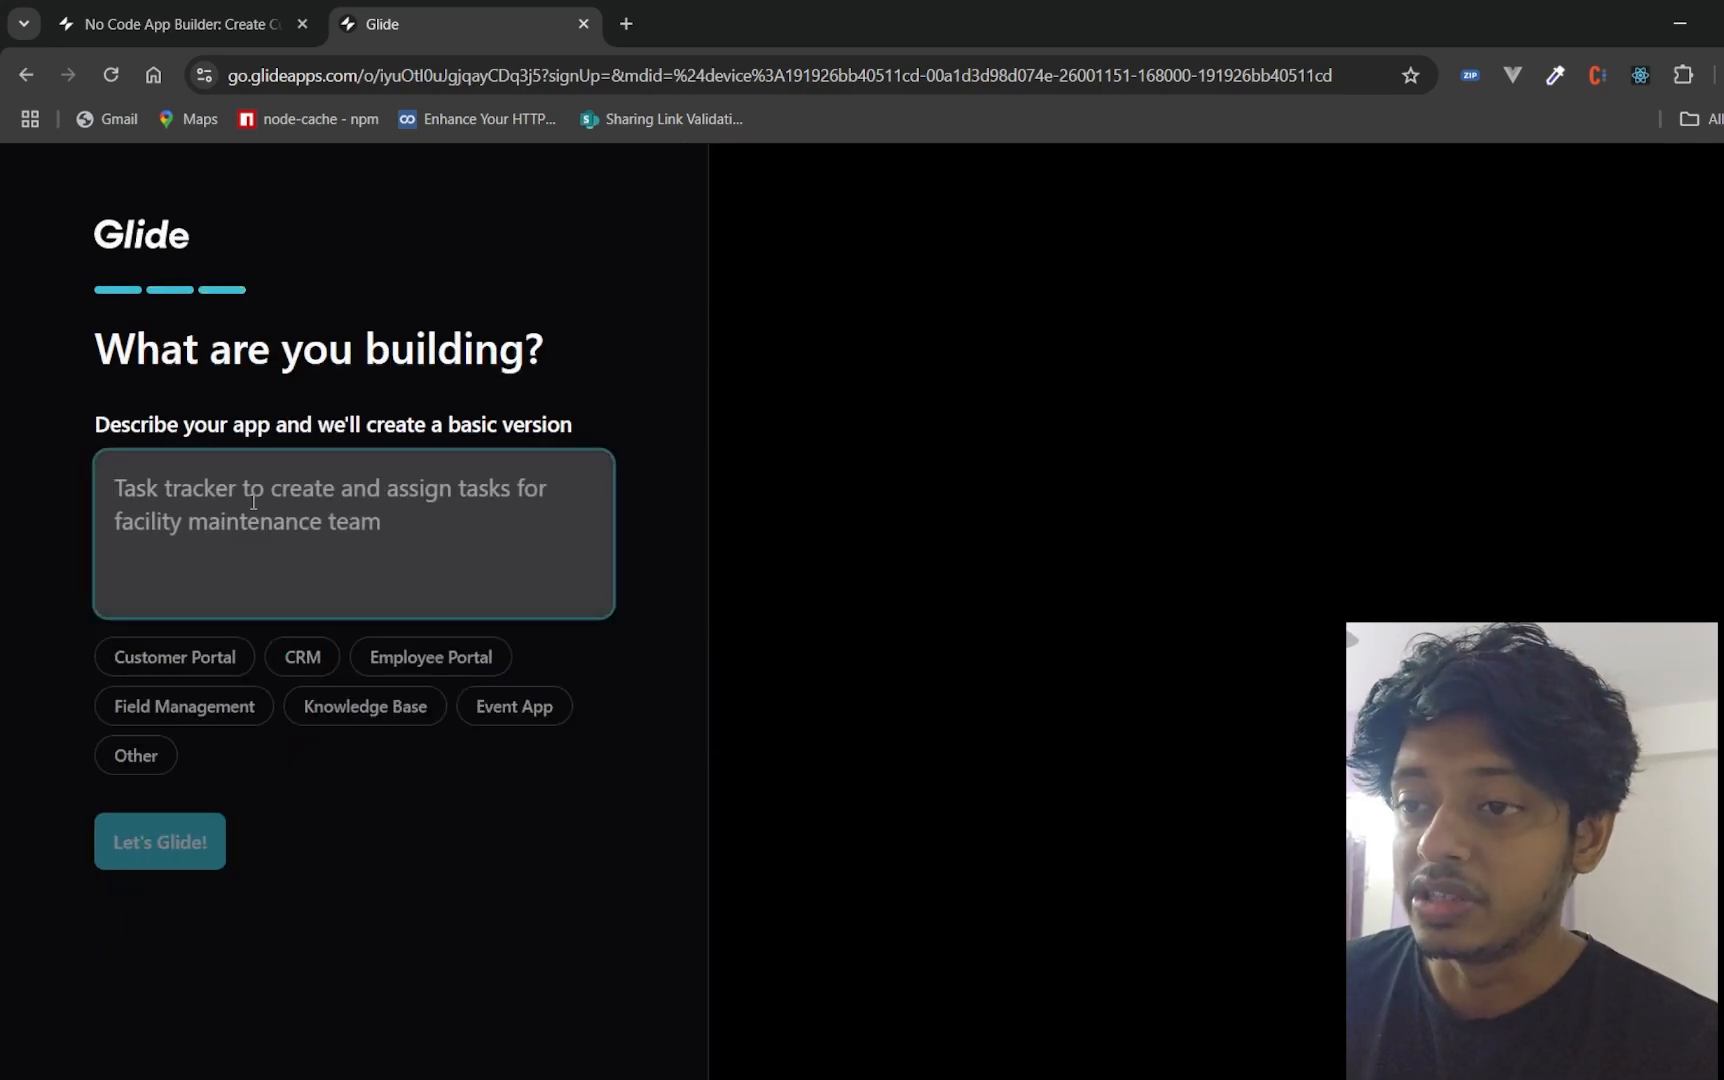
- Describe the app as "Fantasy football app that gives us analytics on football matches", agree to the terms and submit the onboarding form
text(Fantasy football app)
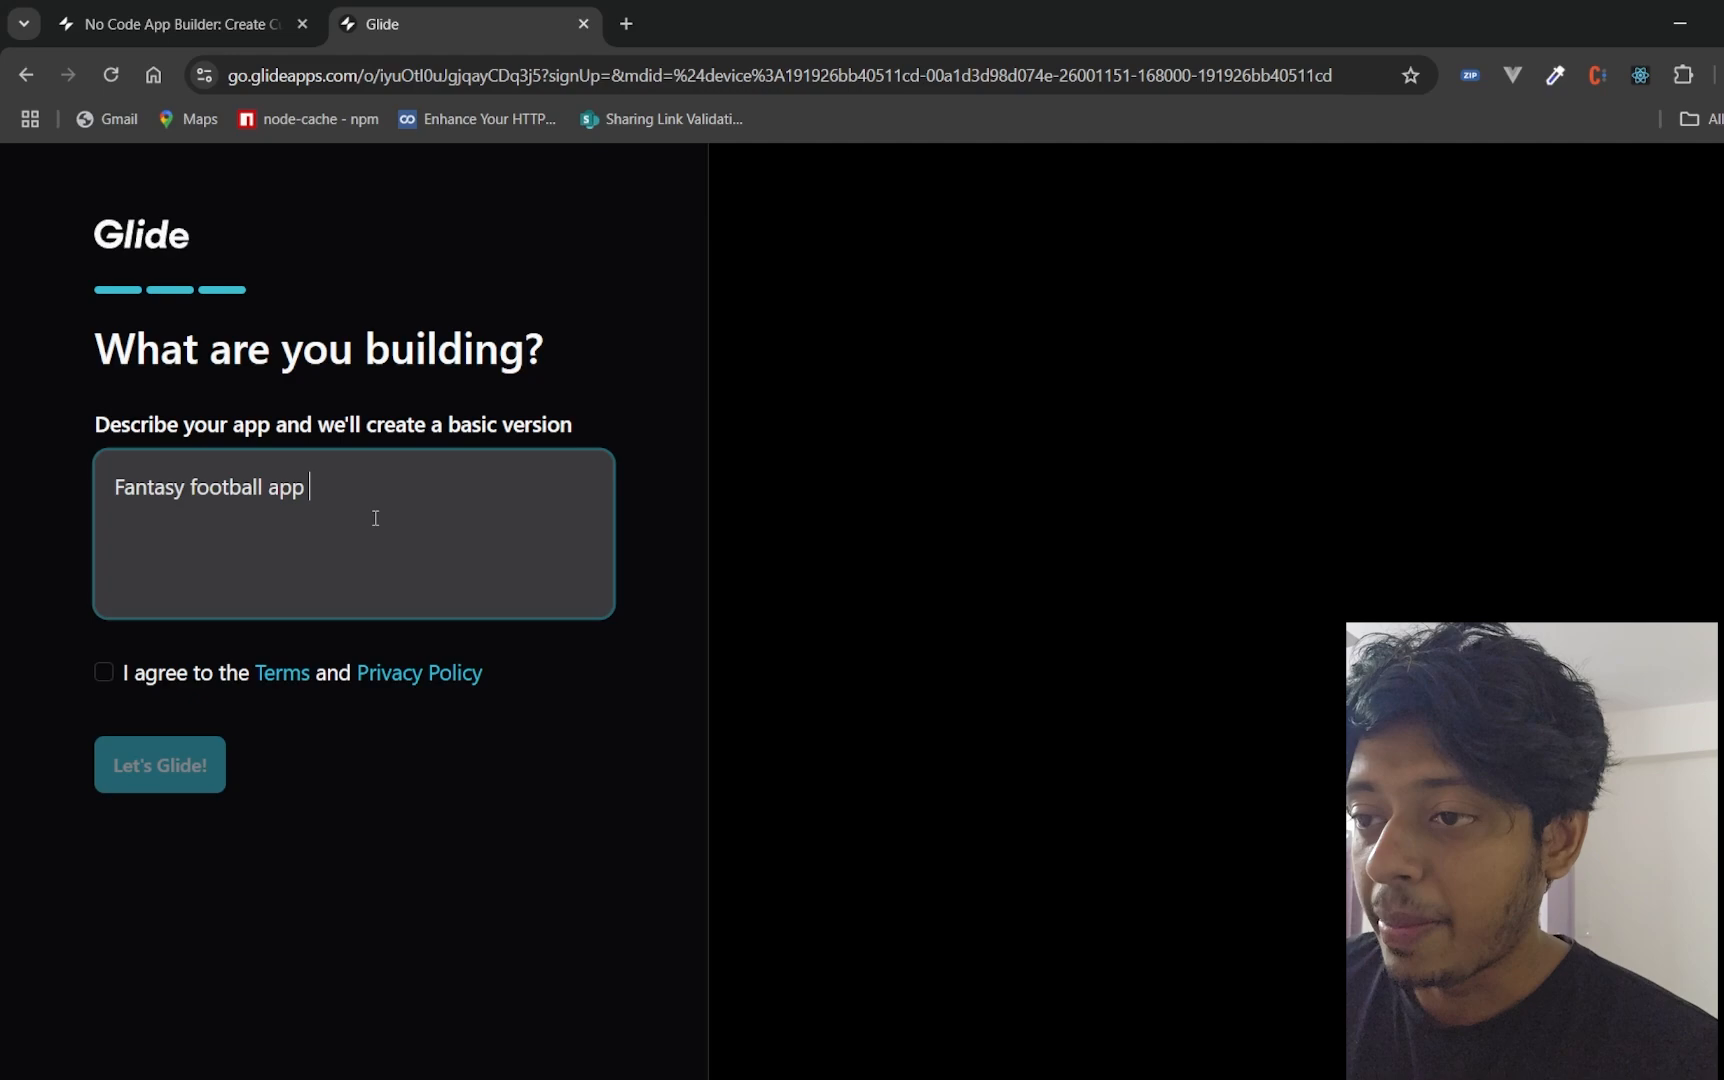
text(that gives us analyti)
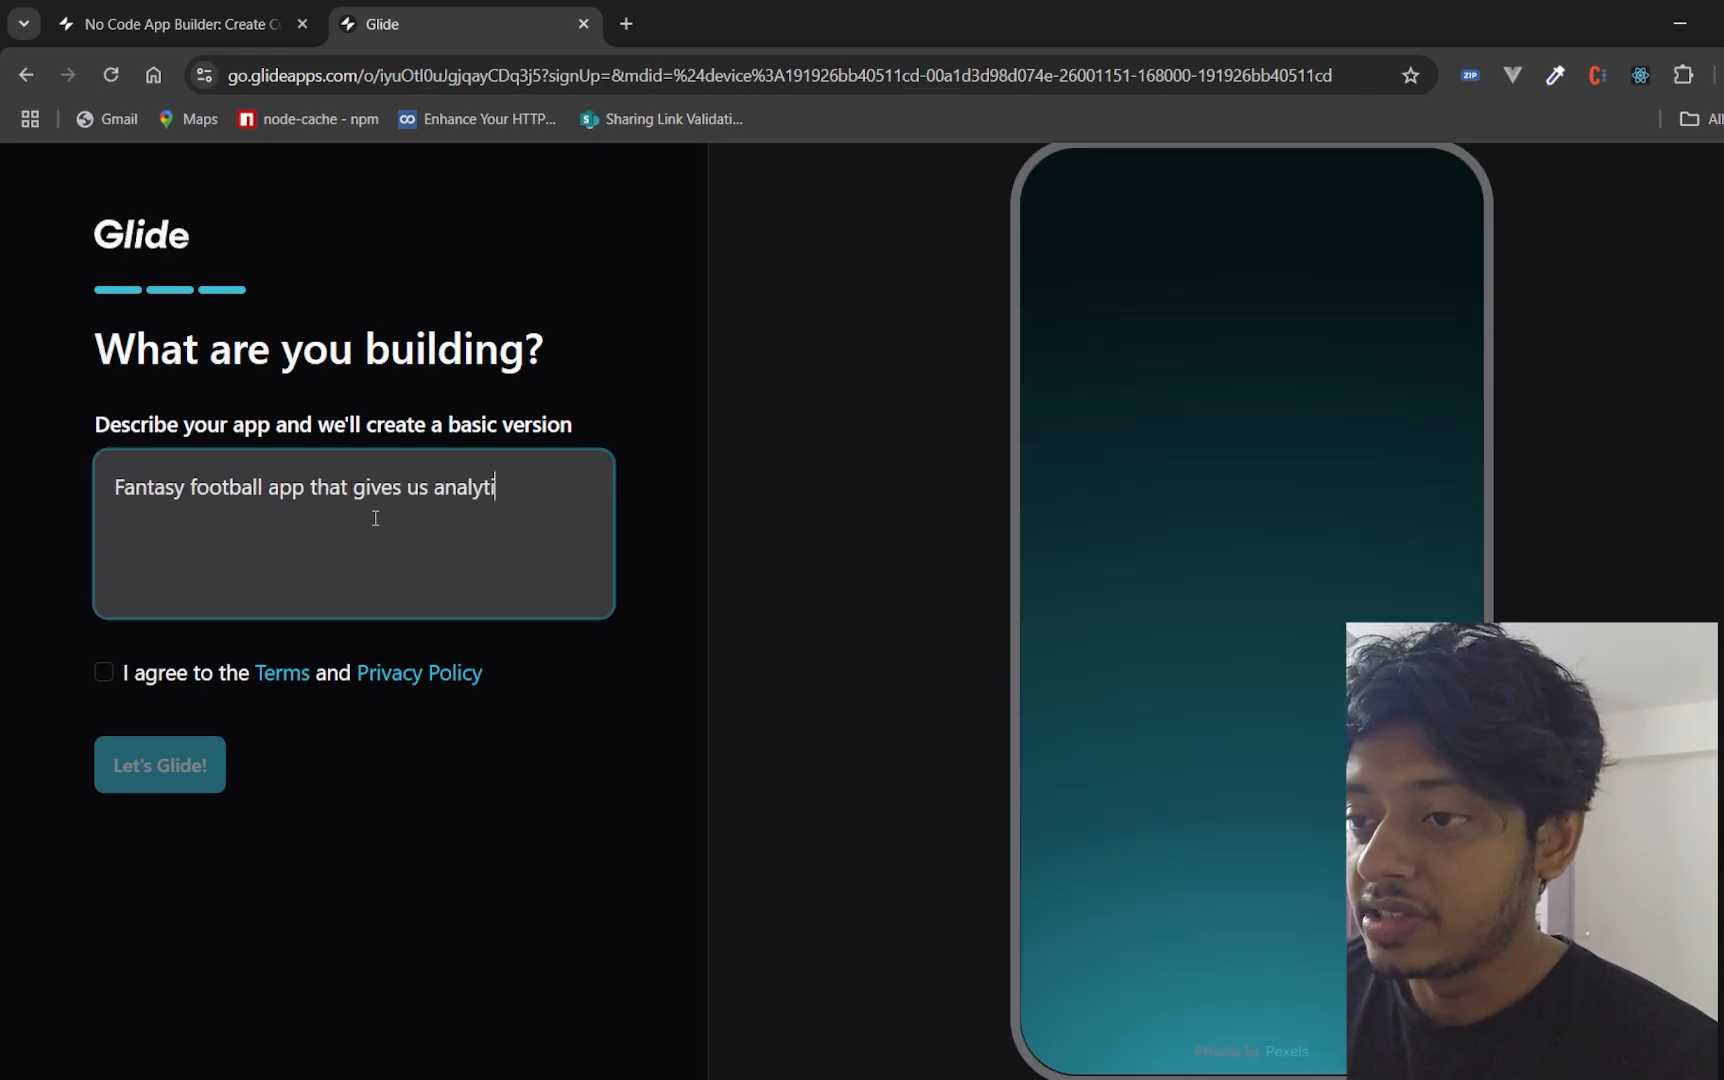
text(otball matches)
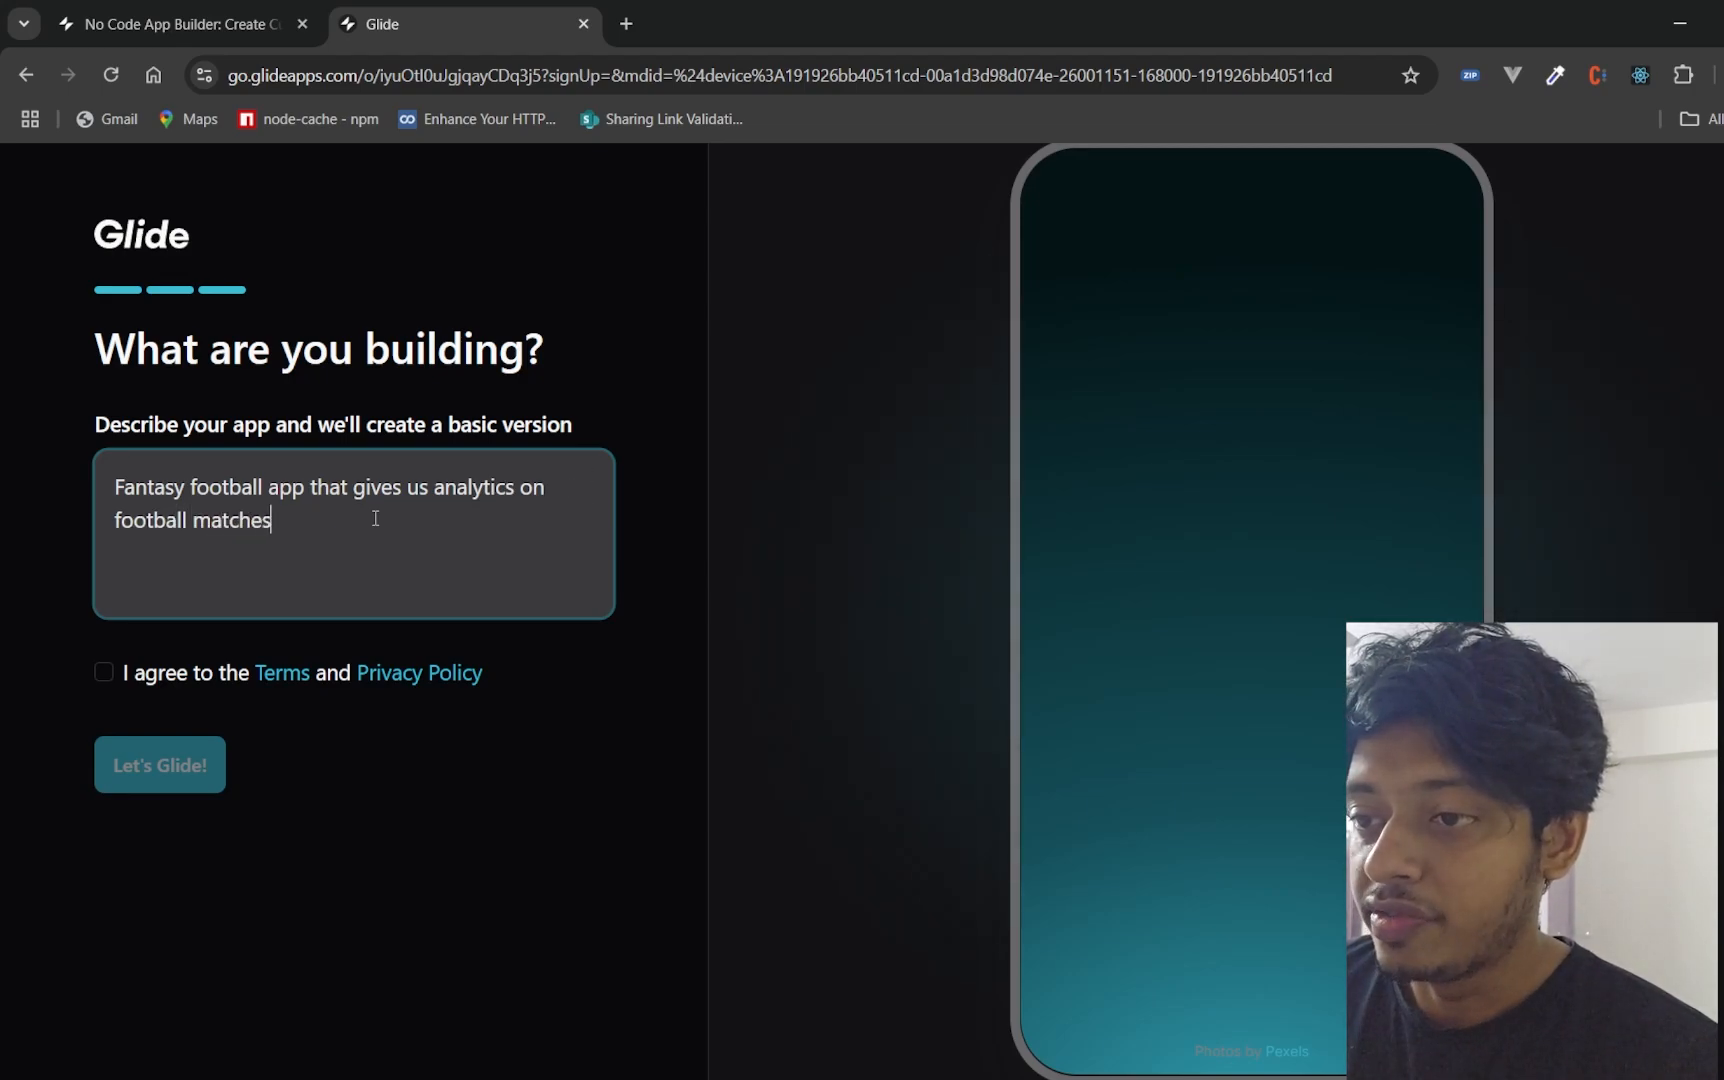
click(104, 673)
click(205, 780)
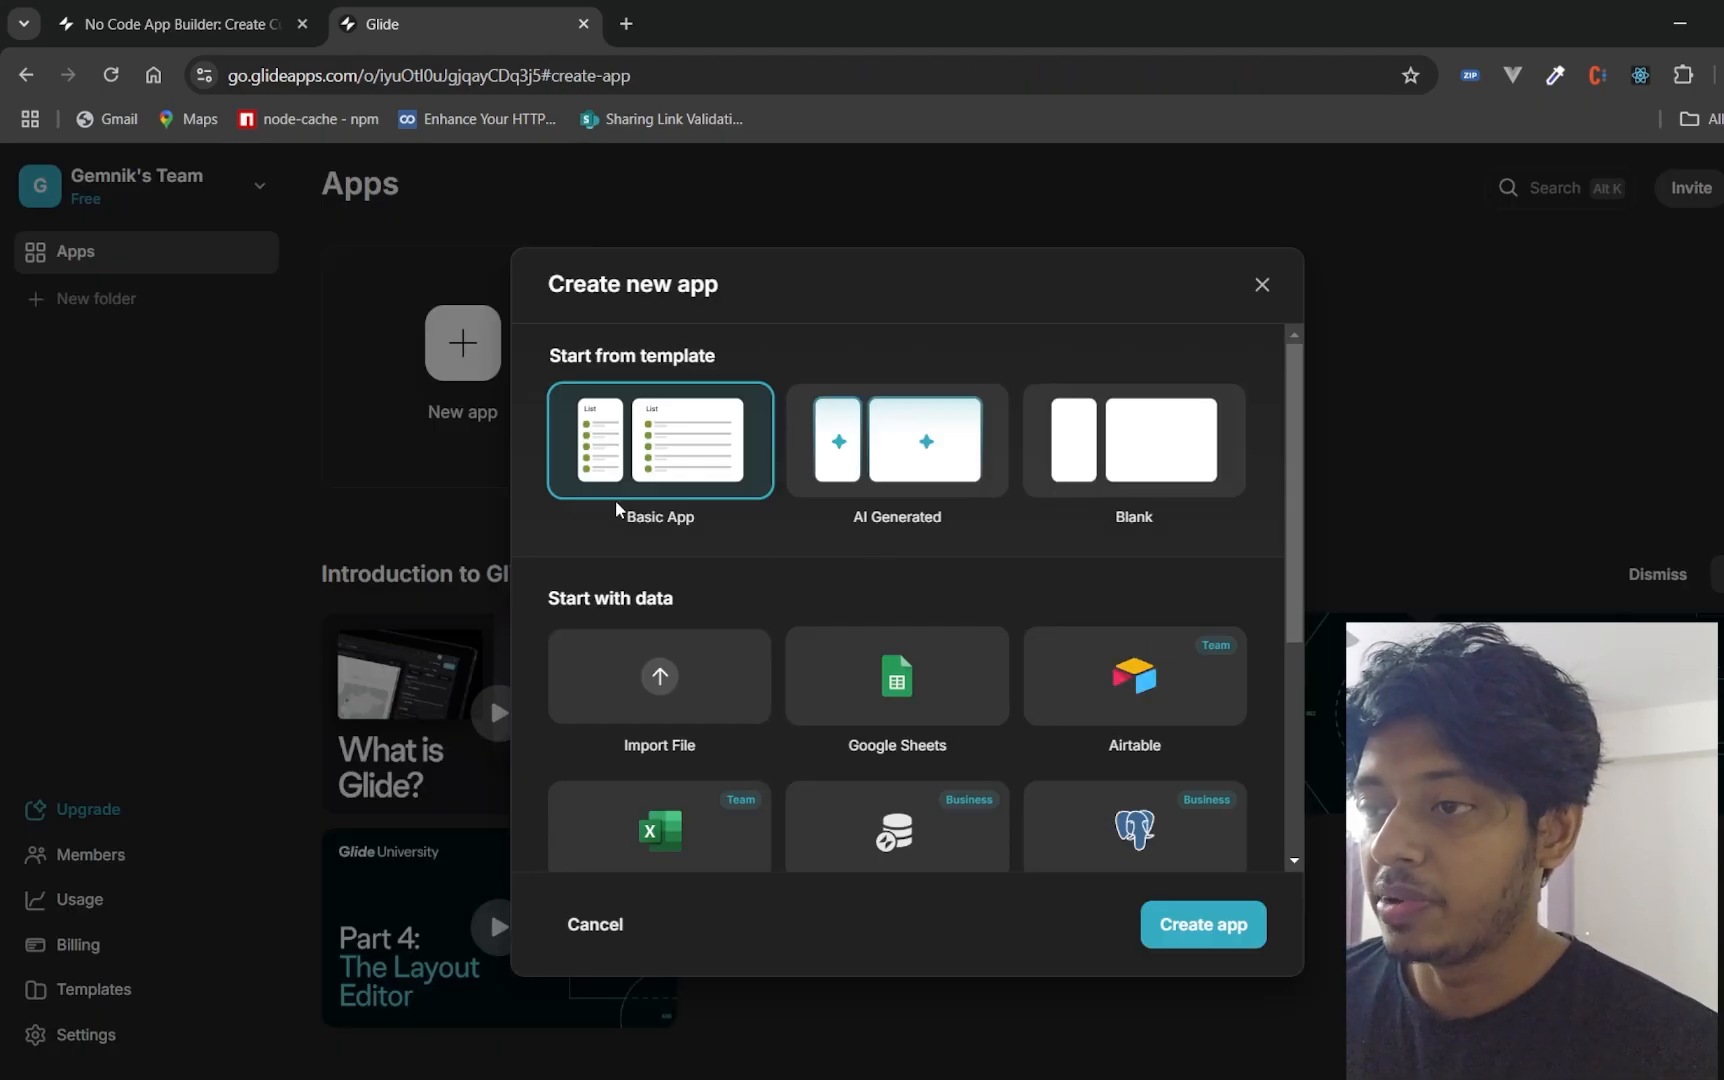
- Generate an AI app from the description "Fantasy football app that gives analytics on football matches"
click(903, 455)
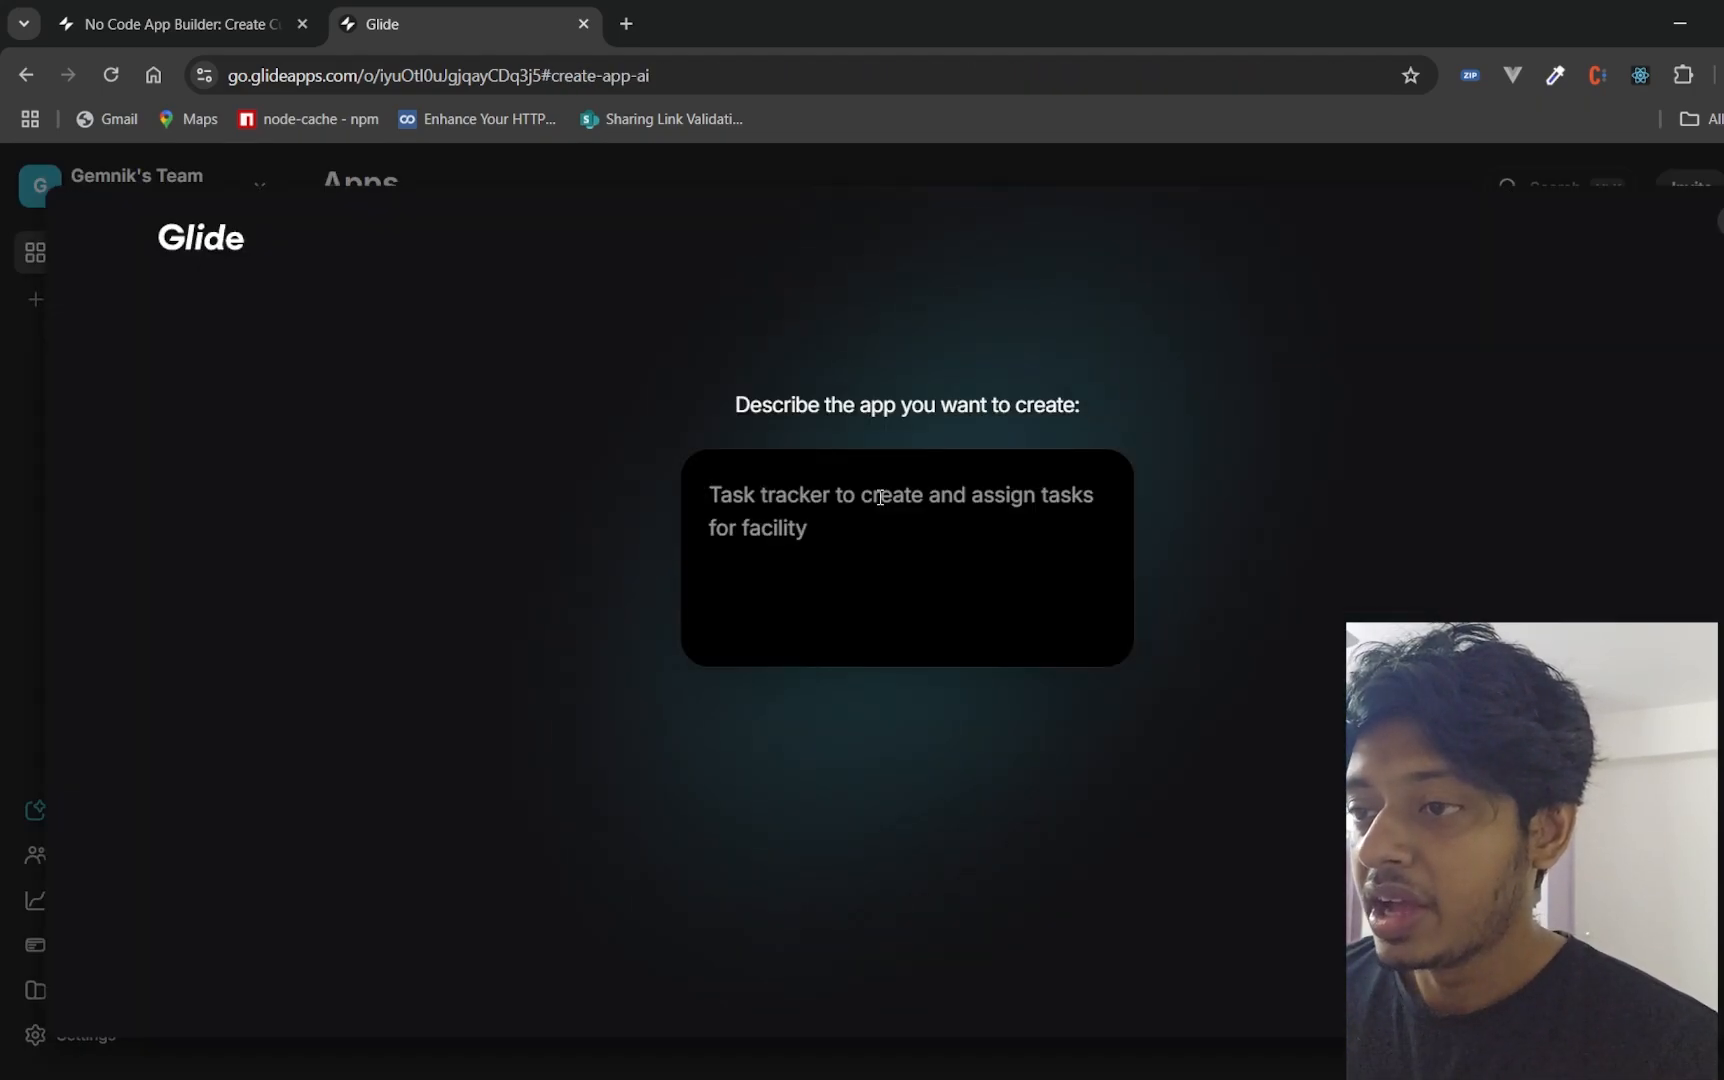
text(Fantas)
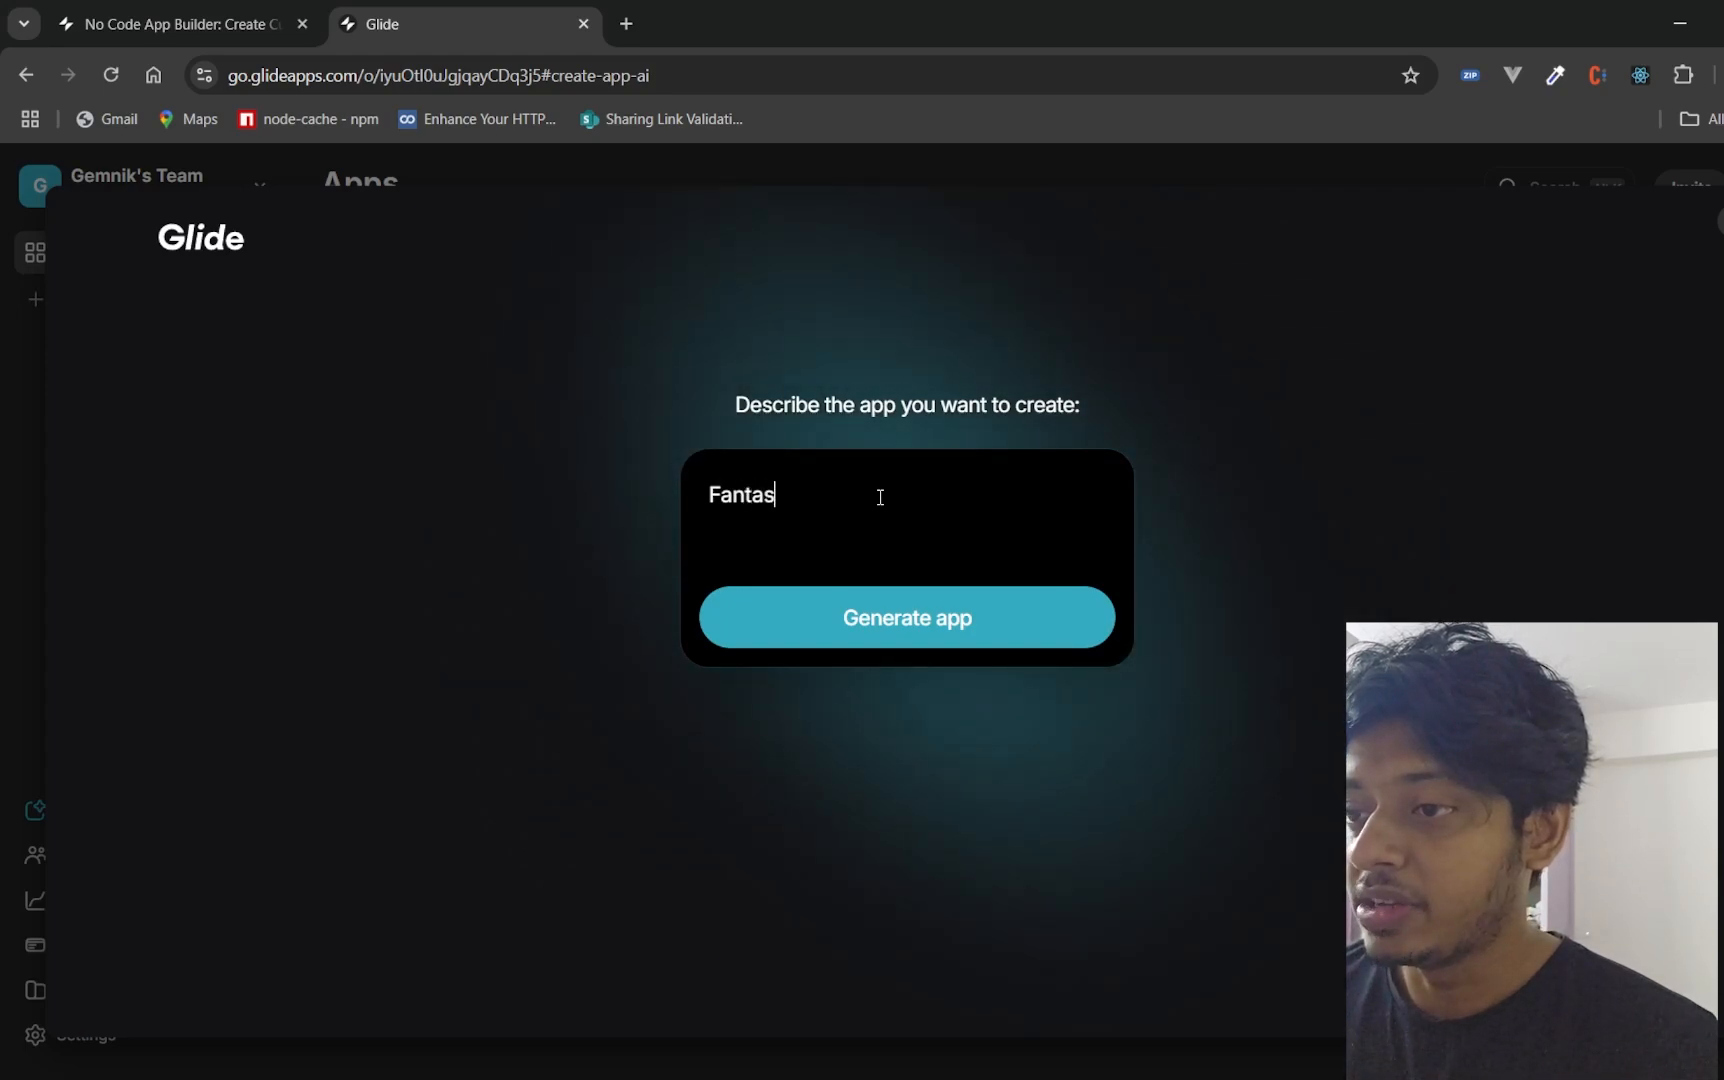
text(y football app )
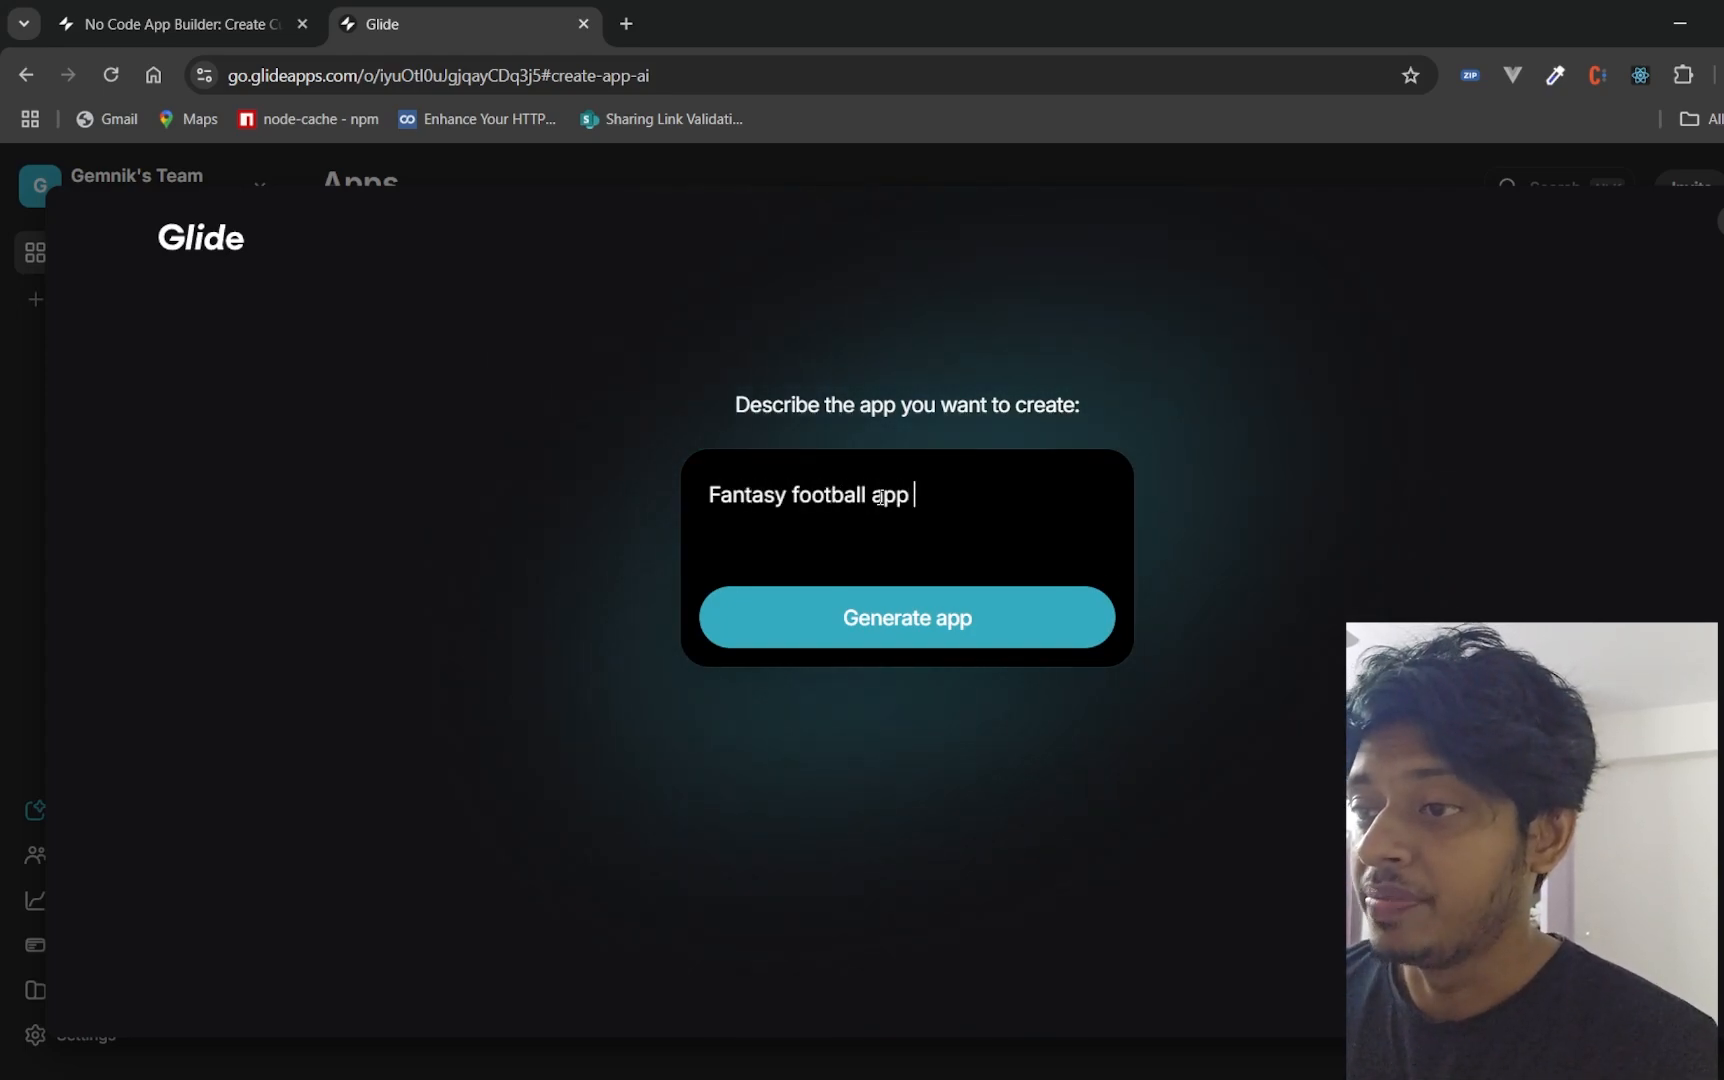
text(that gives anal)
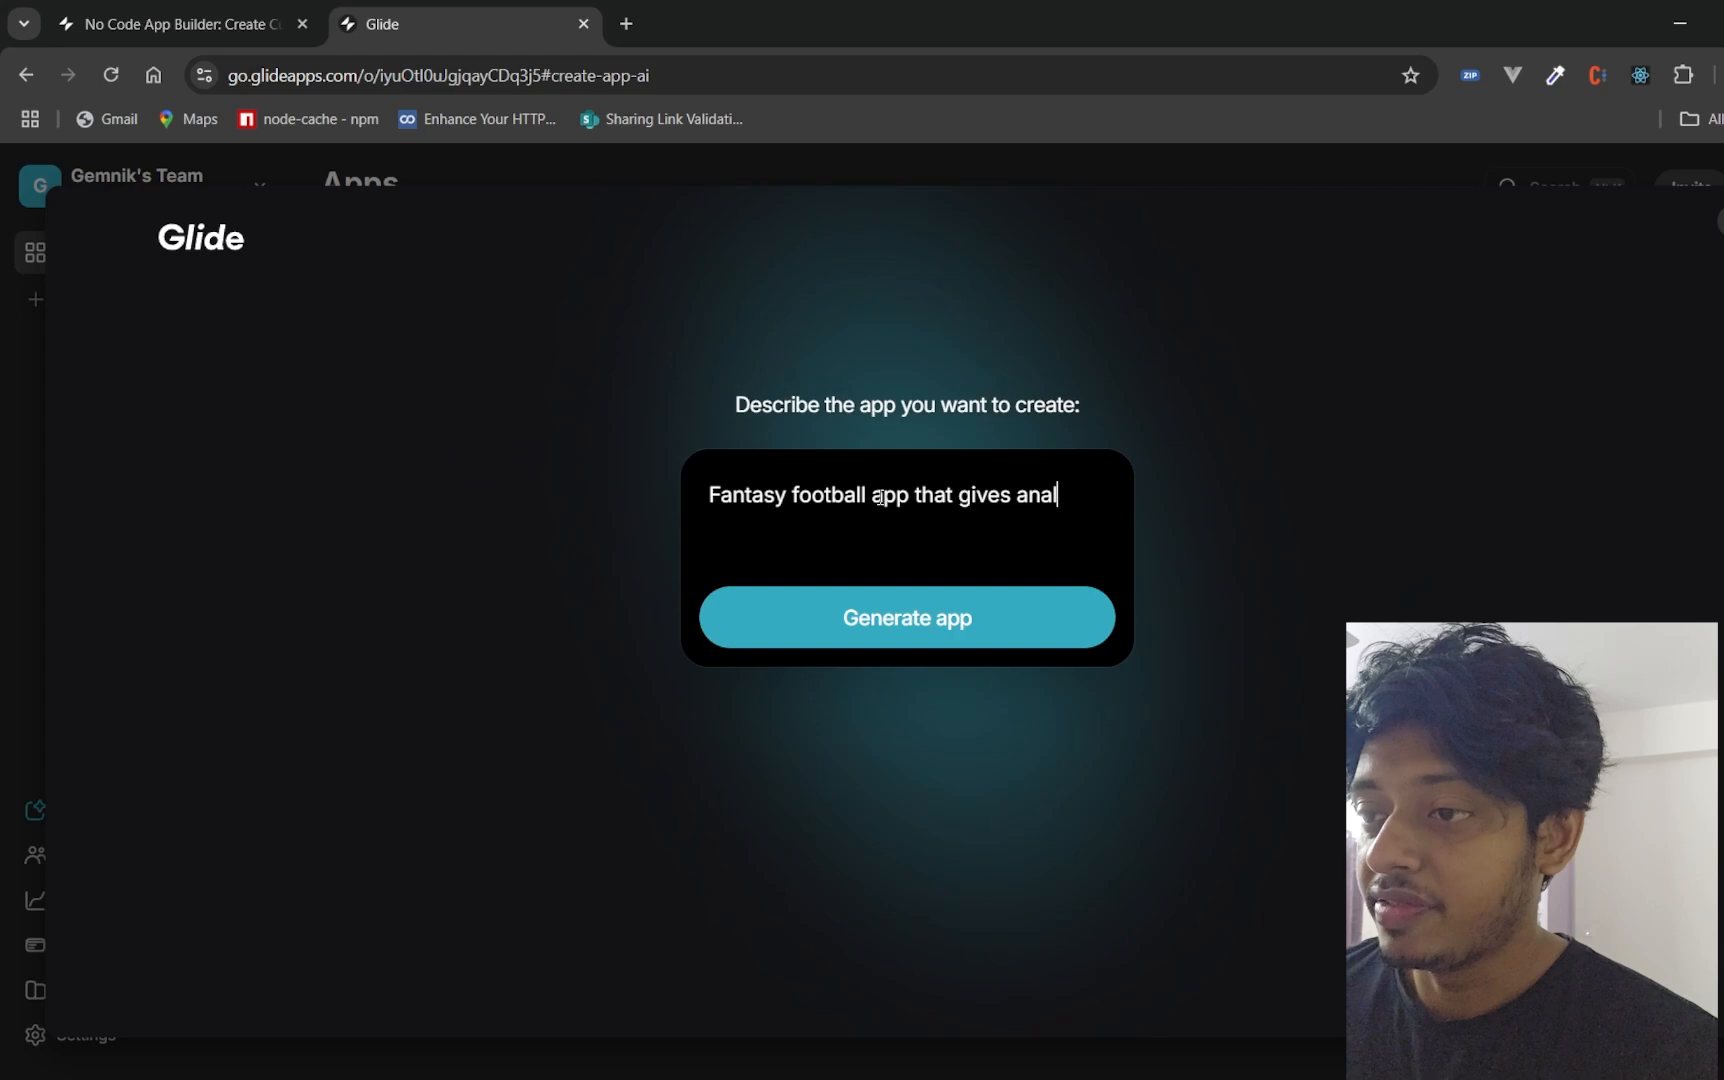
text(ytics on football matches)
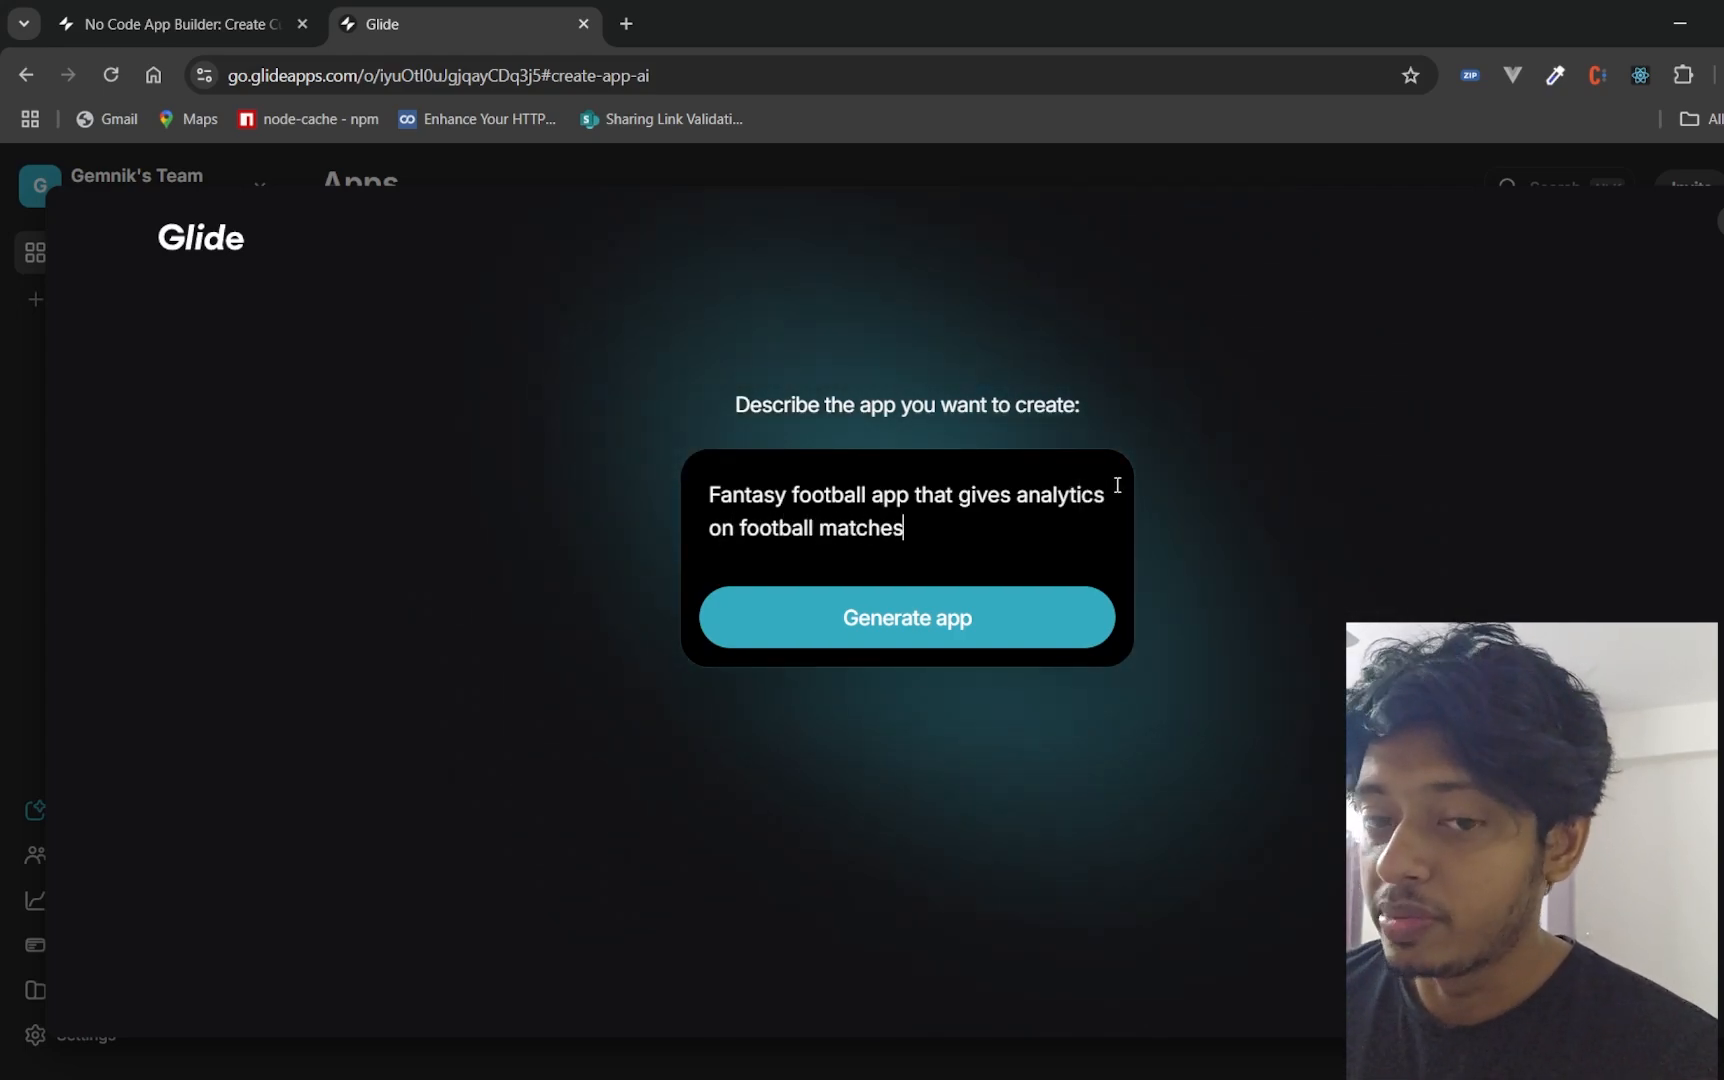
click(989, 640)
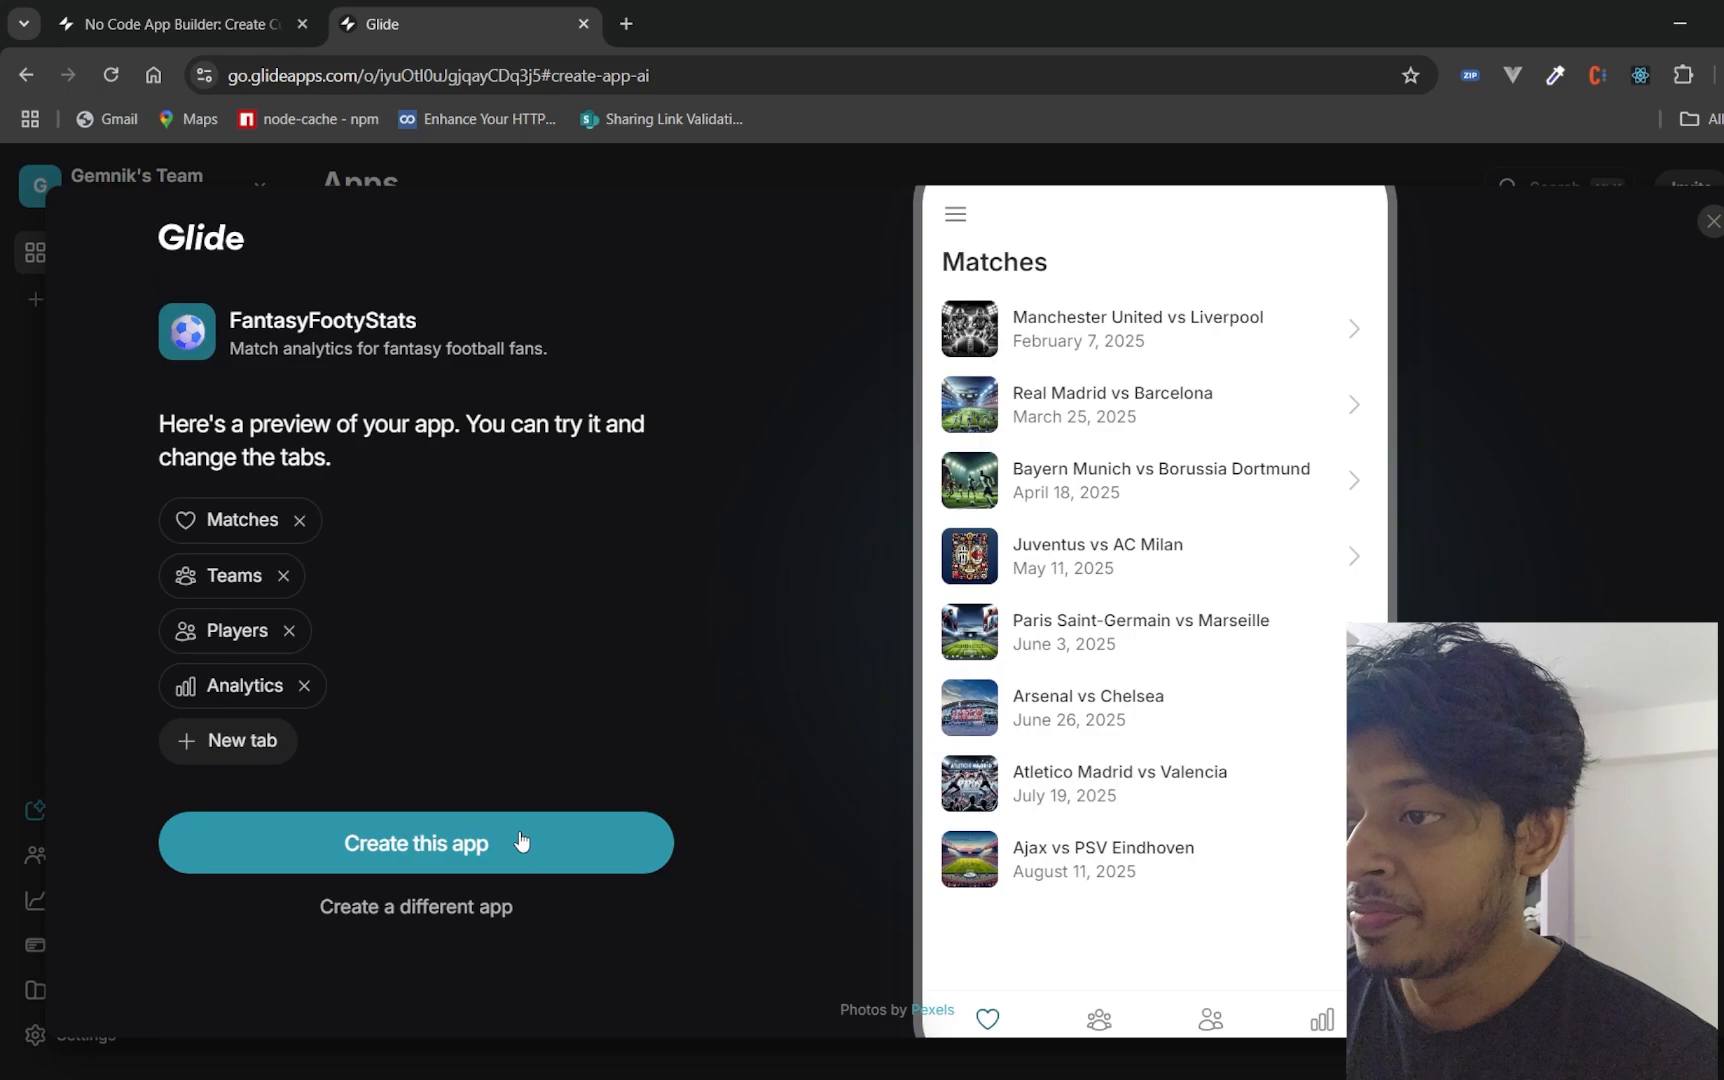
- Examine the Manchester United vs Liverpool match details and the Teams list in the generated app's preview
click(1116, 340)
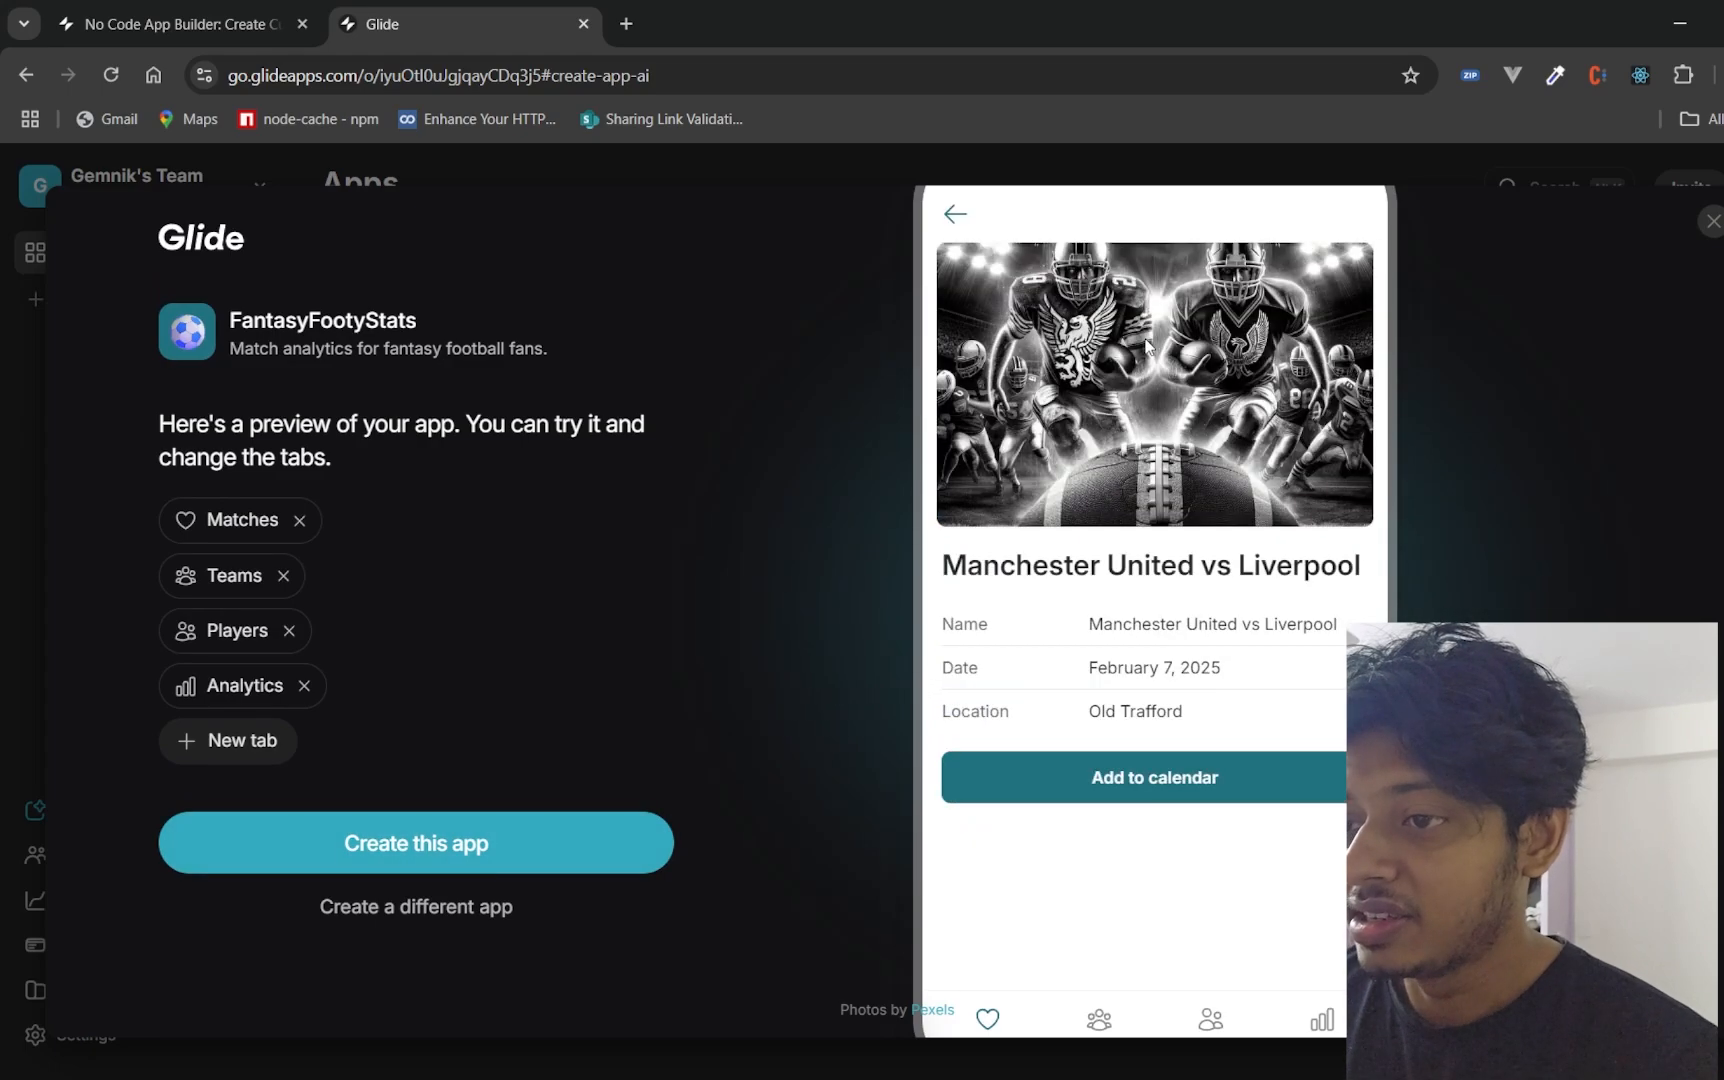
click(955, 213)
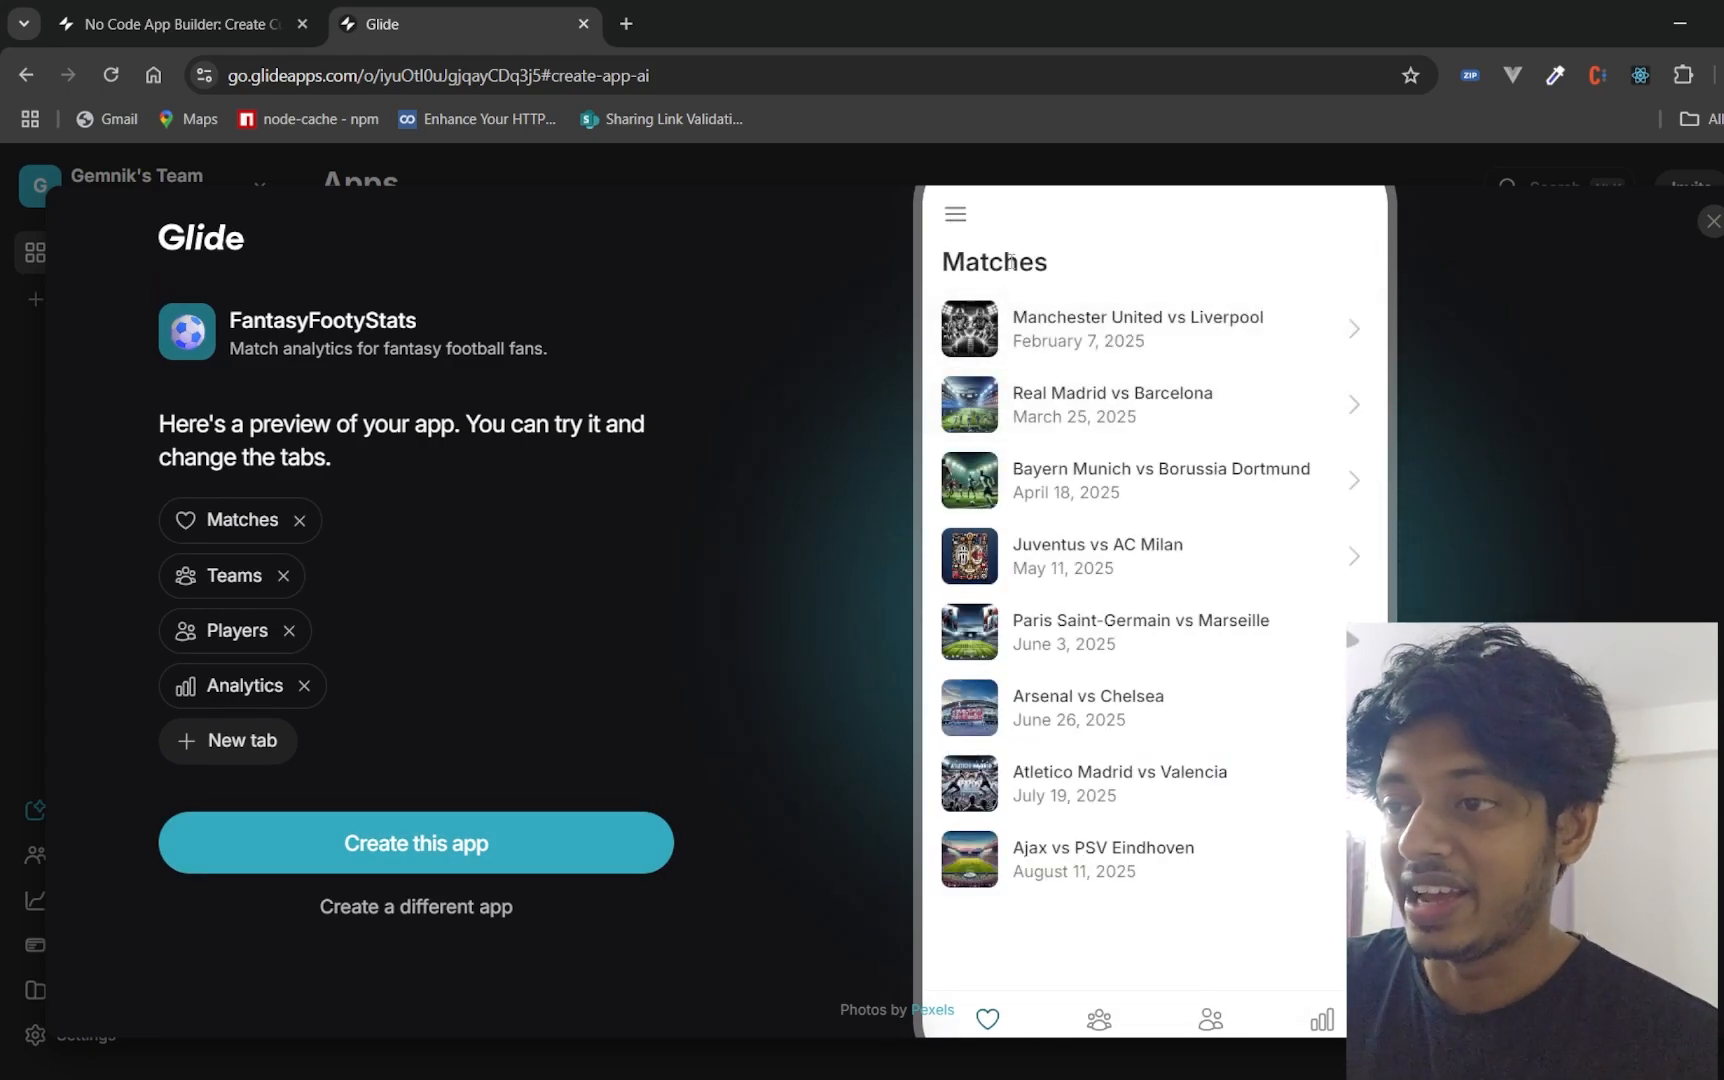
scroll(1105, 880, down, 1)
click(1099, 978)
scroll(1150, 608, up, 1)
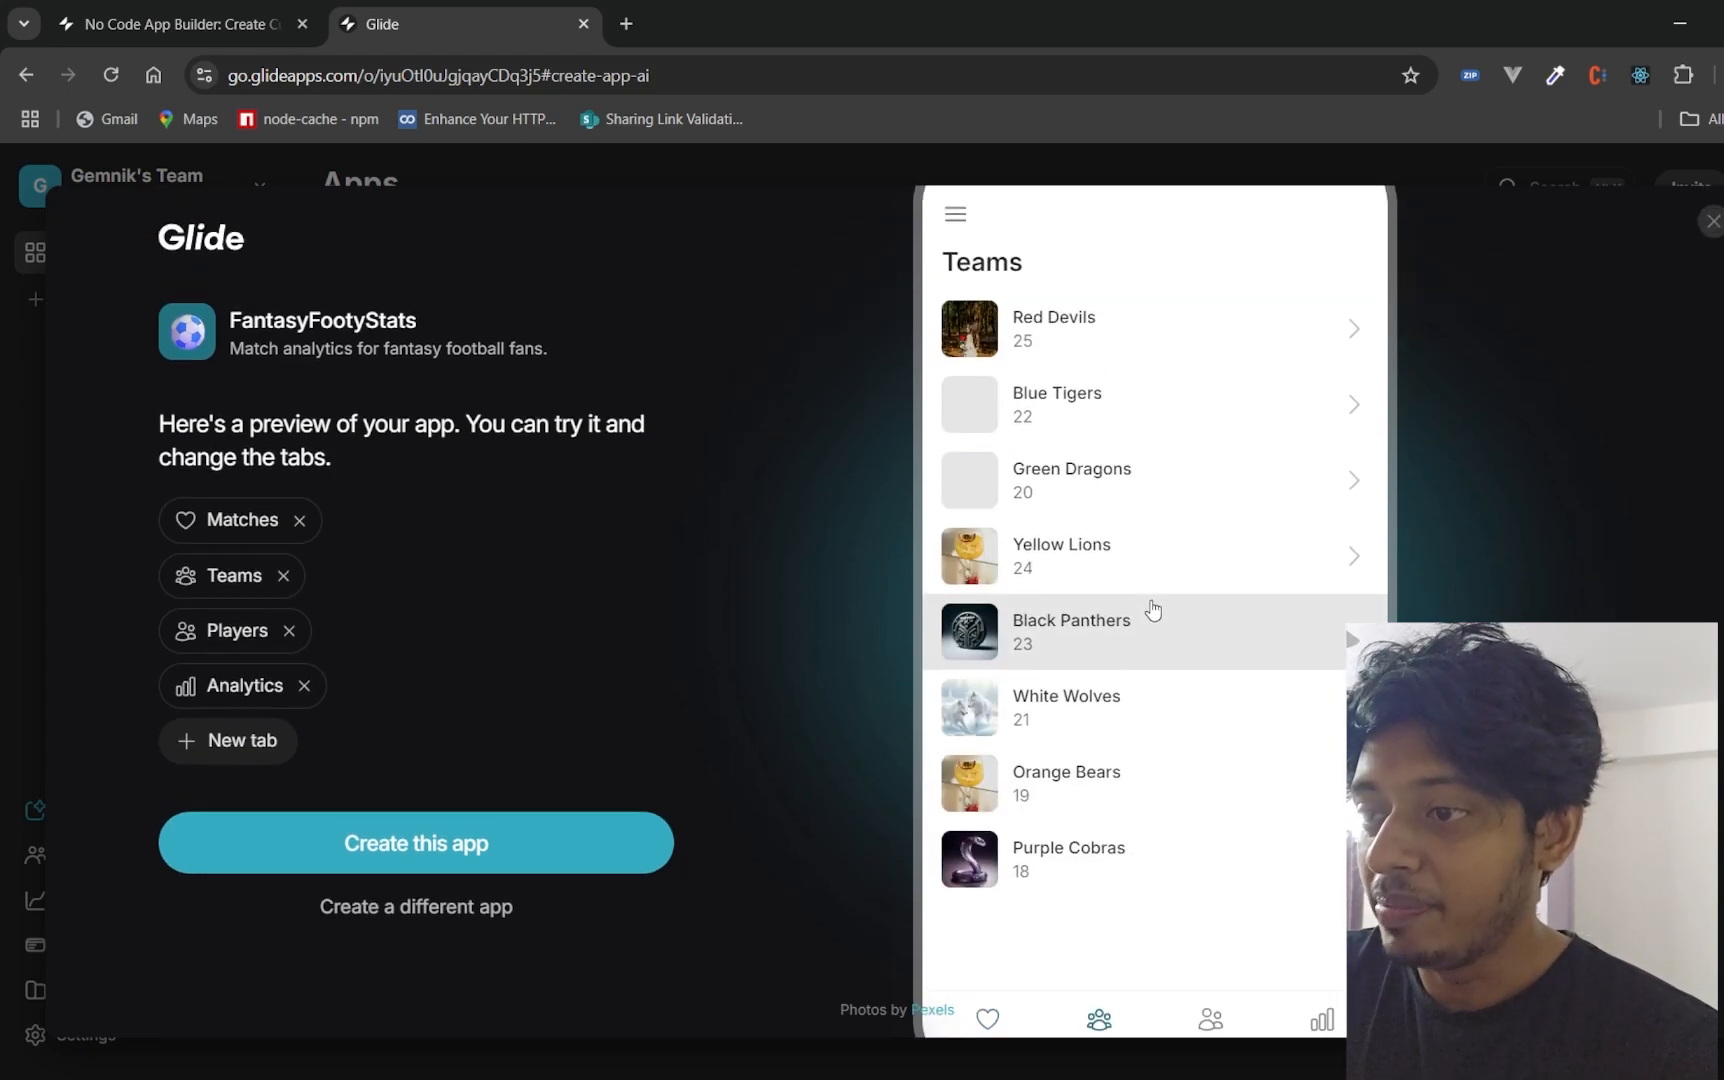
- Examine the Players and Analytics screens of the app preview, including the Real Madrid analytics entry
scroll(1170, 847, down, 1)
click(1211, 985)
scroll(1230, 900, down, 2)
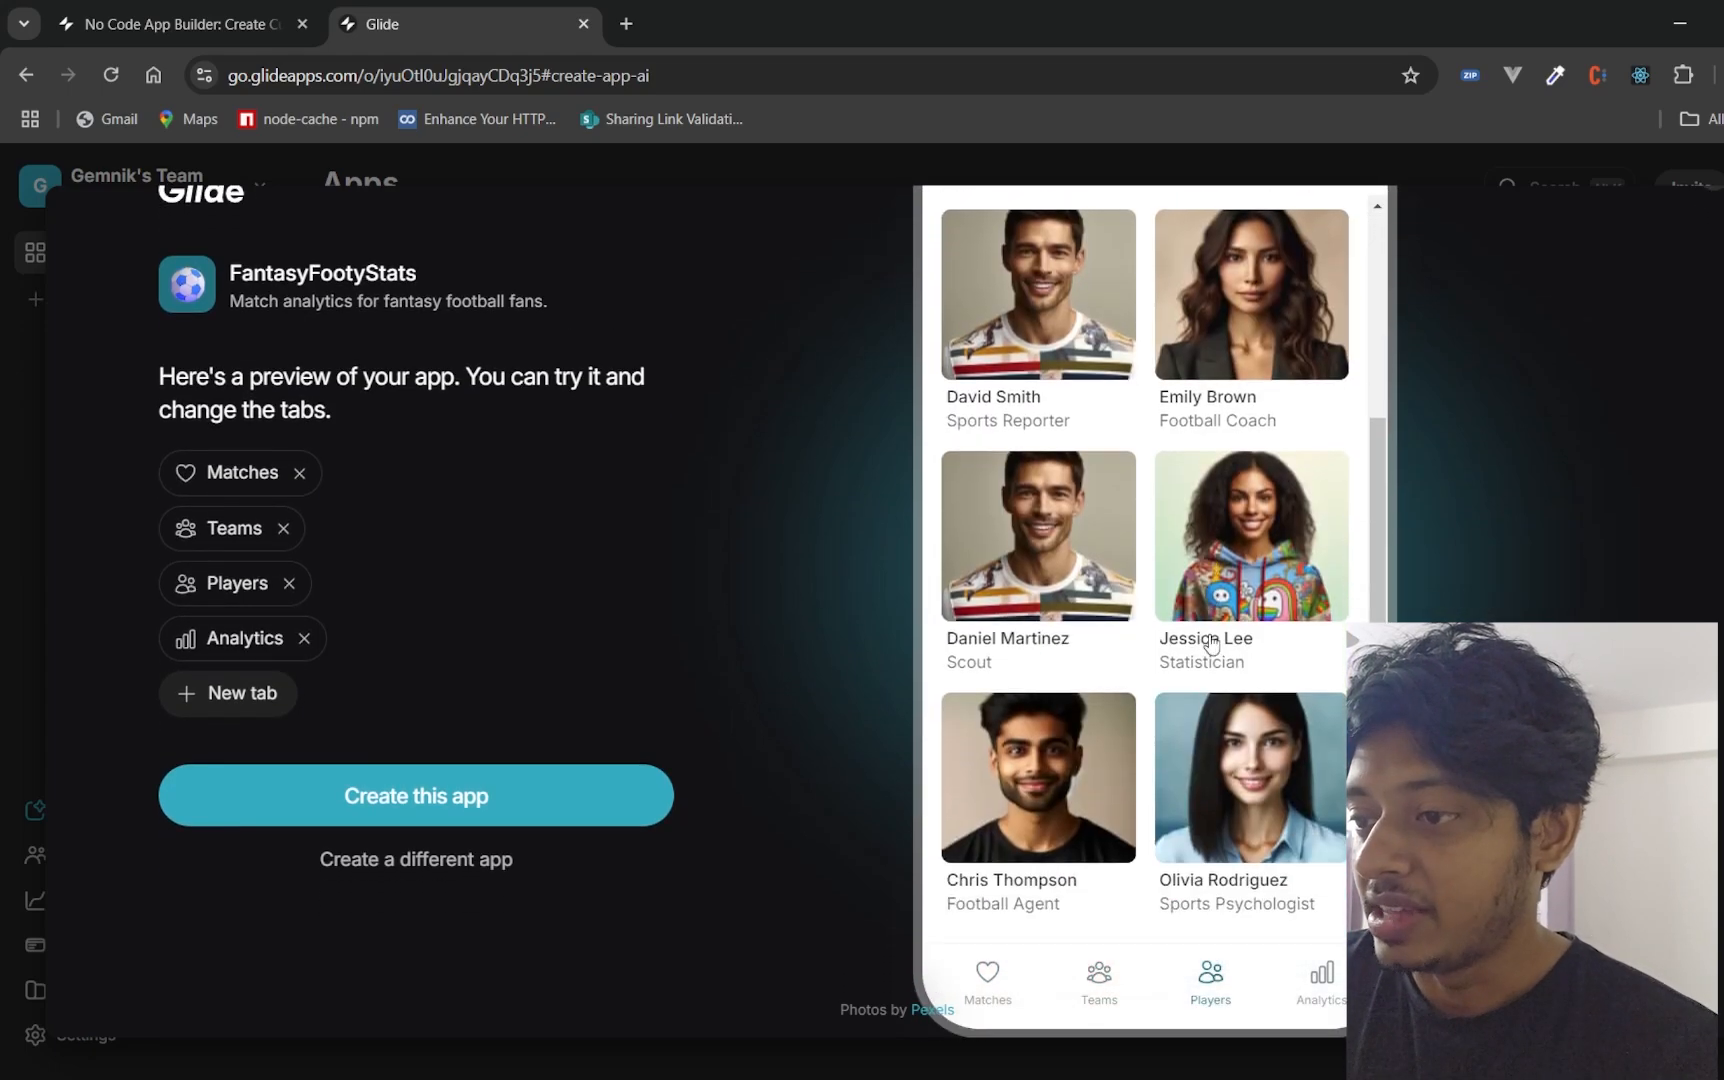
scroll(1290, 950, up, 2)
click(1313, 1002)
scroll(1100, 600, up, 1)
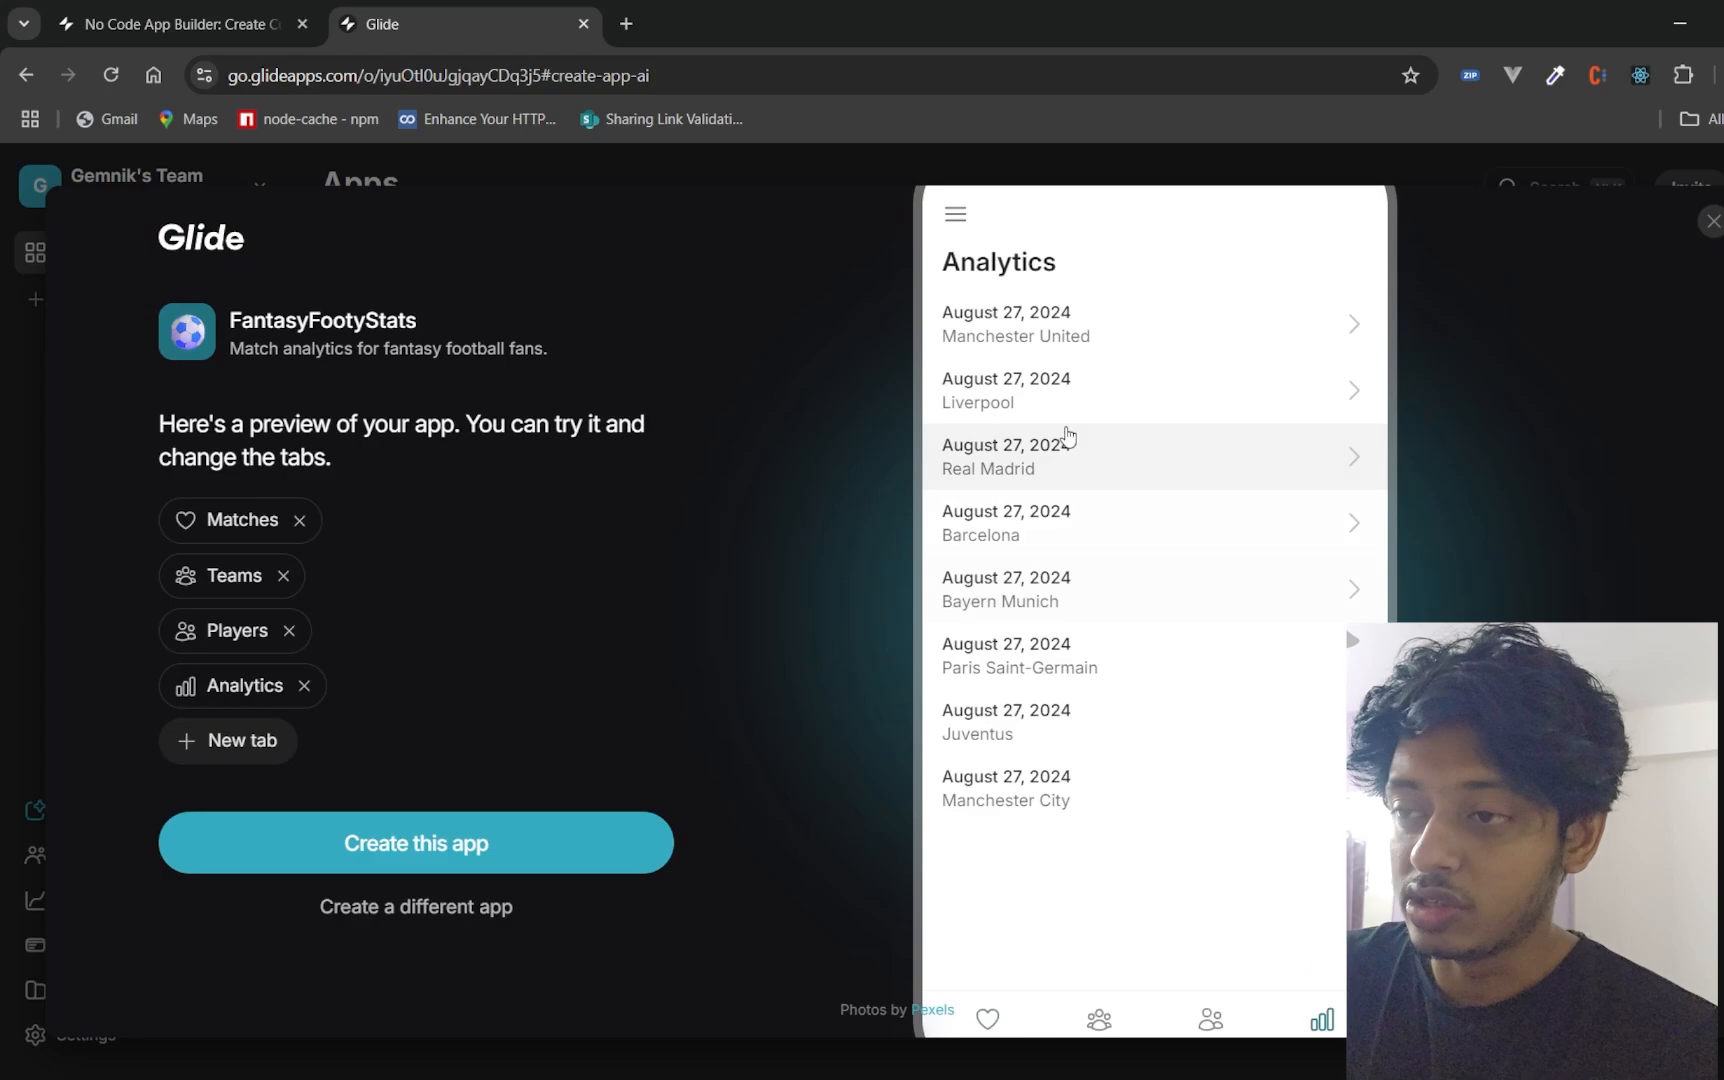
click(1066, 437)
click(1136, 503)
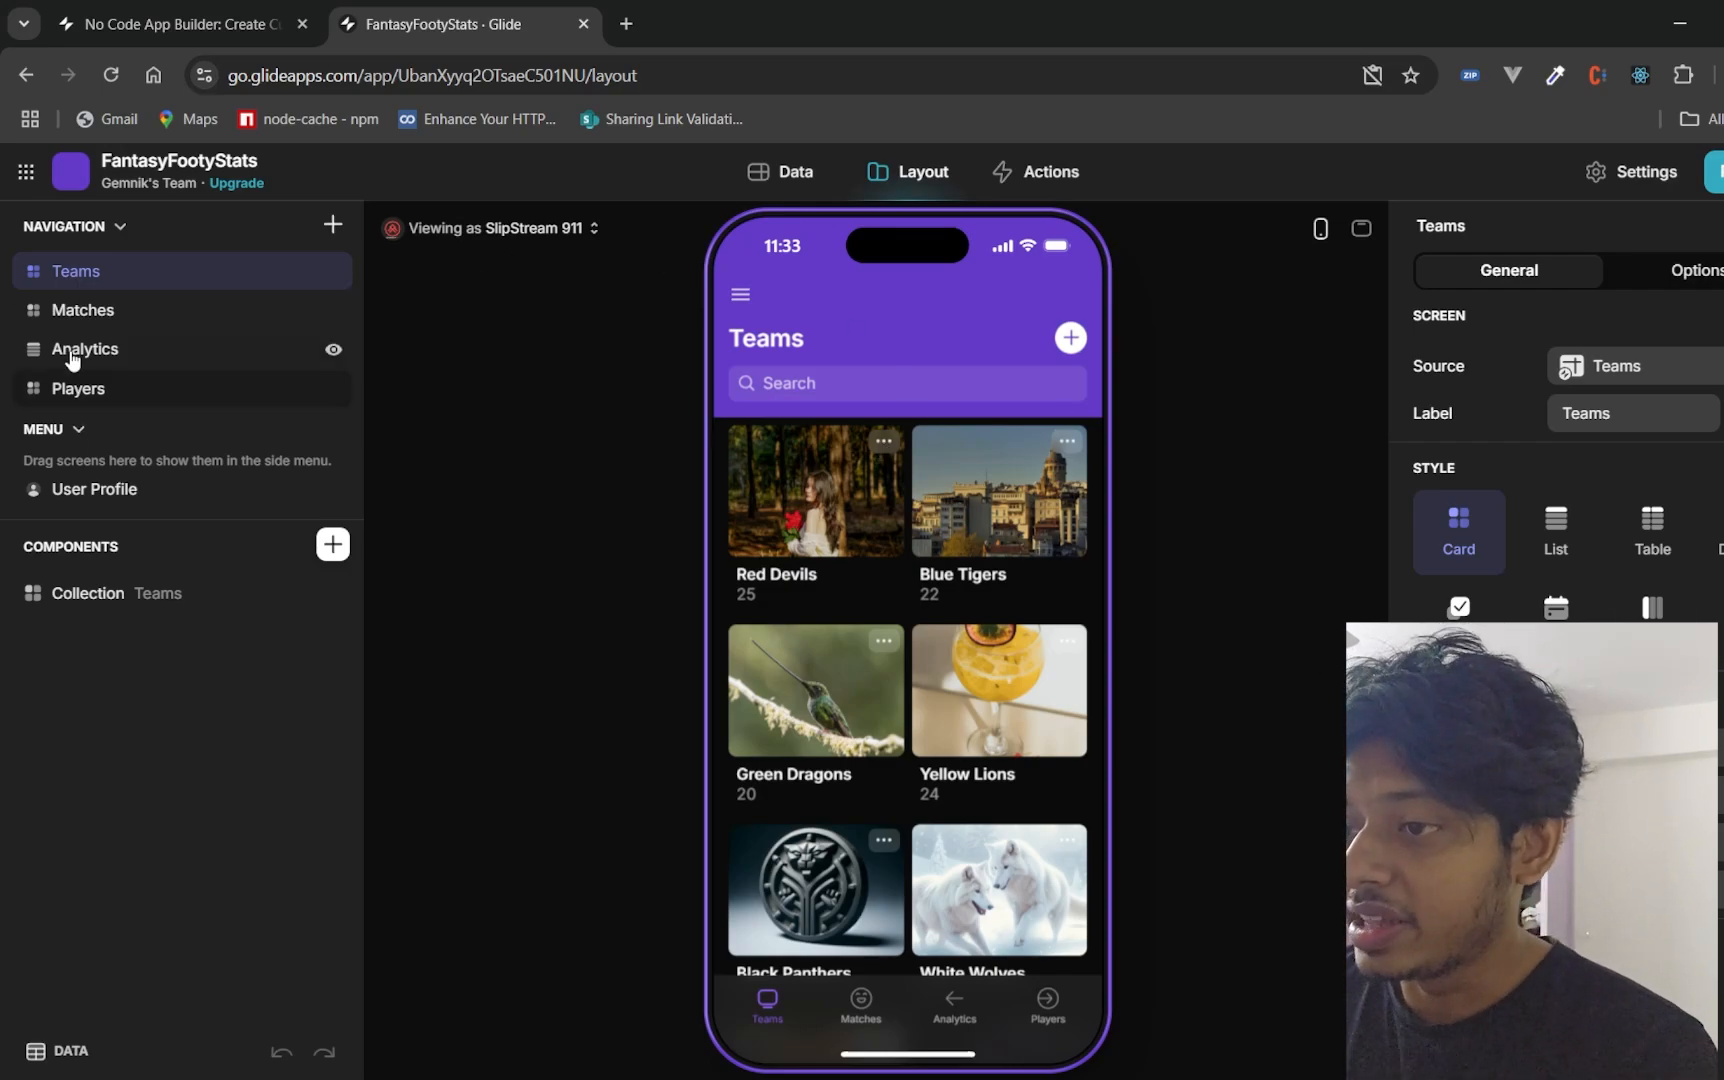
- Review the team cards on the Teams screen in the layout editor and view the Red Devils details
scroll(981, 746, down, 3)
scroll(981, 746, up, 3)
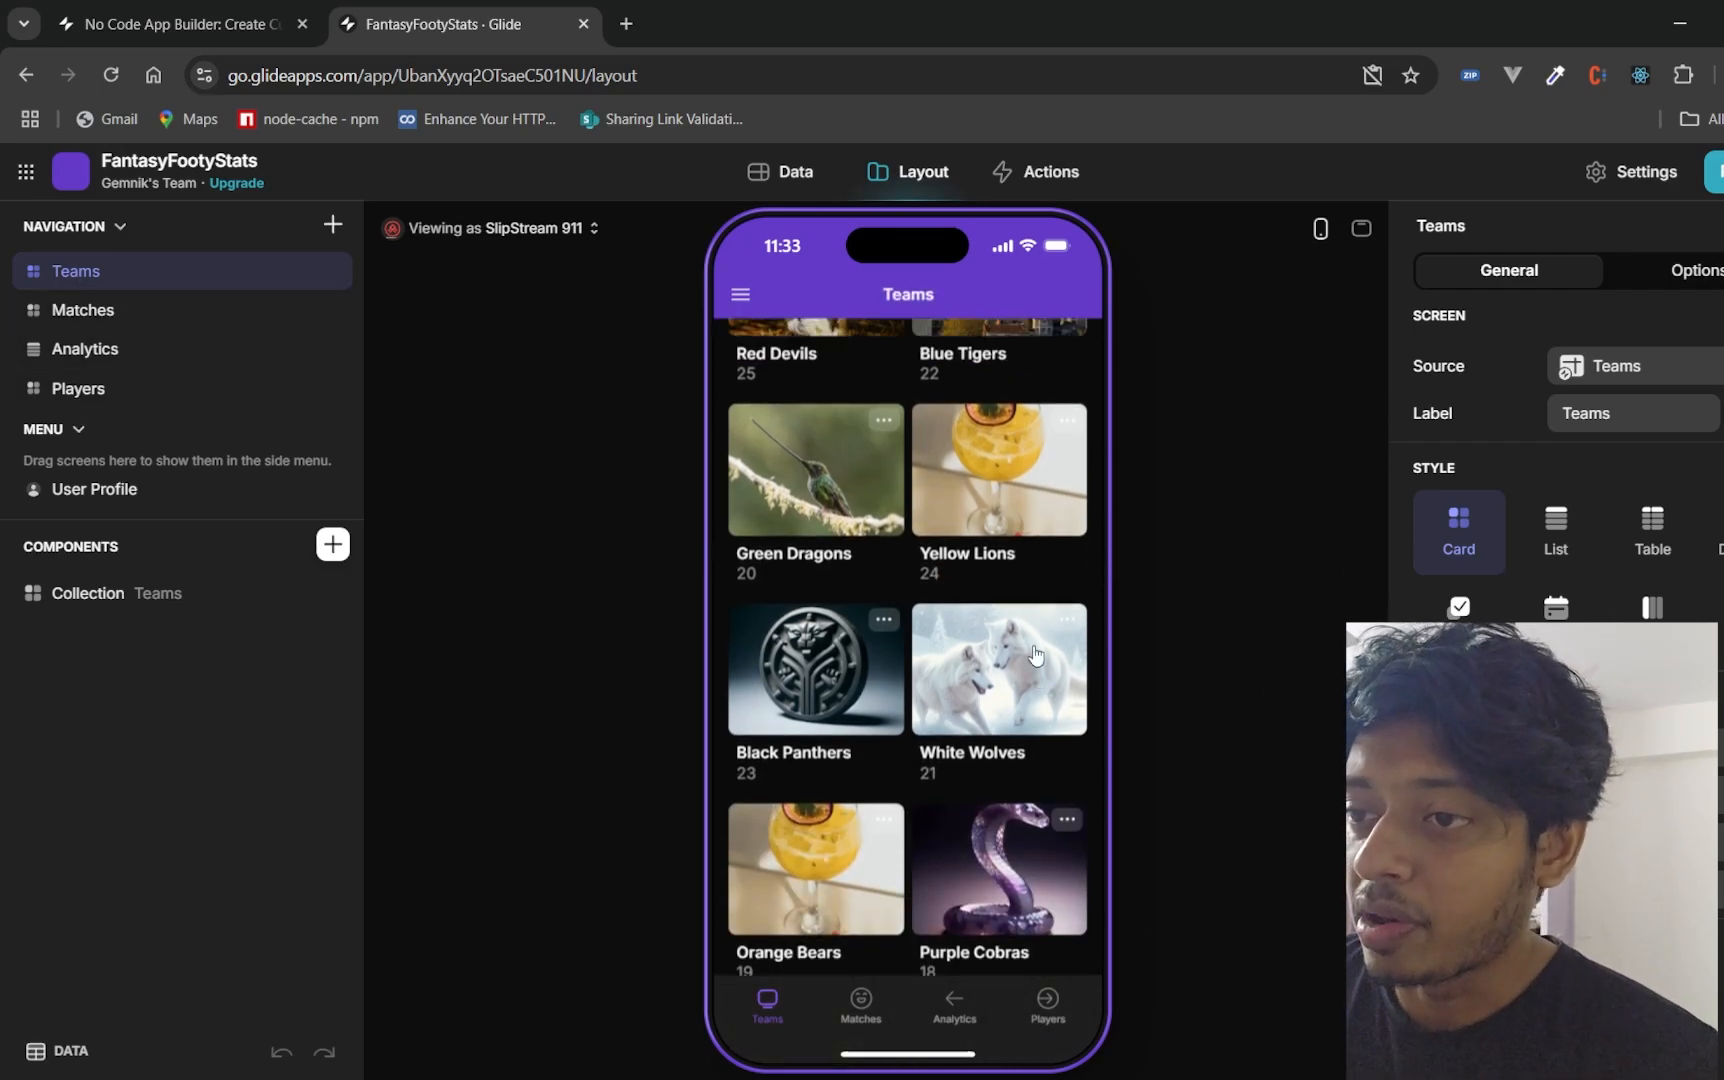
click(777, 517)
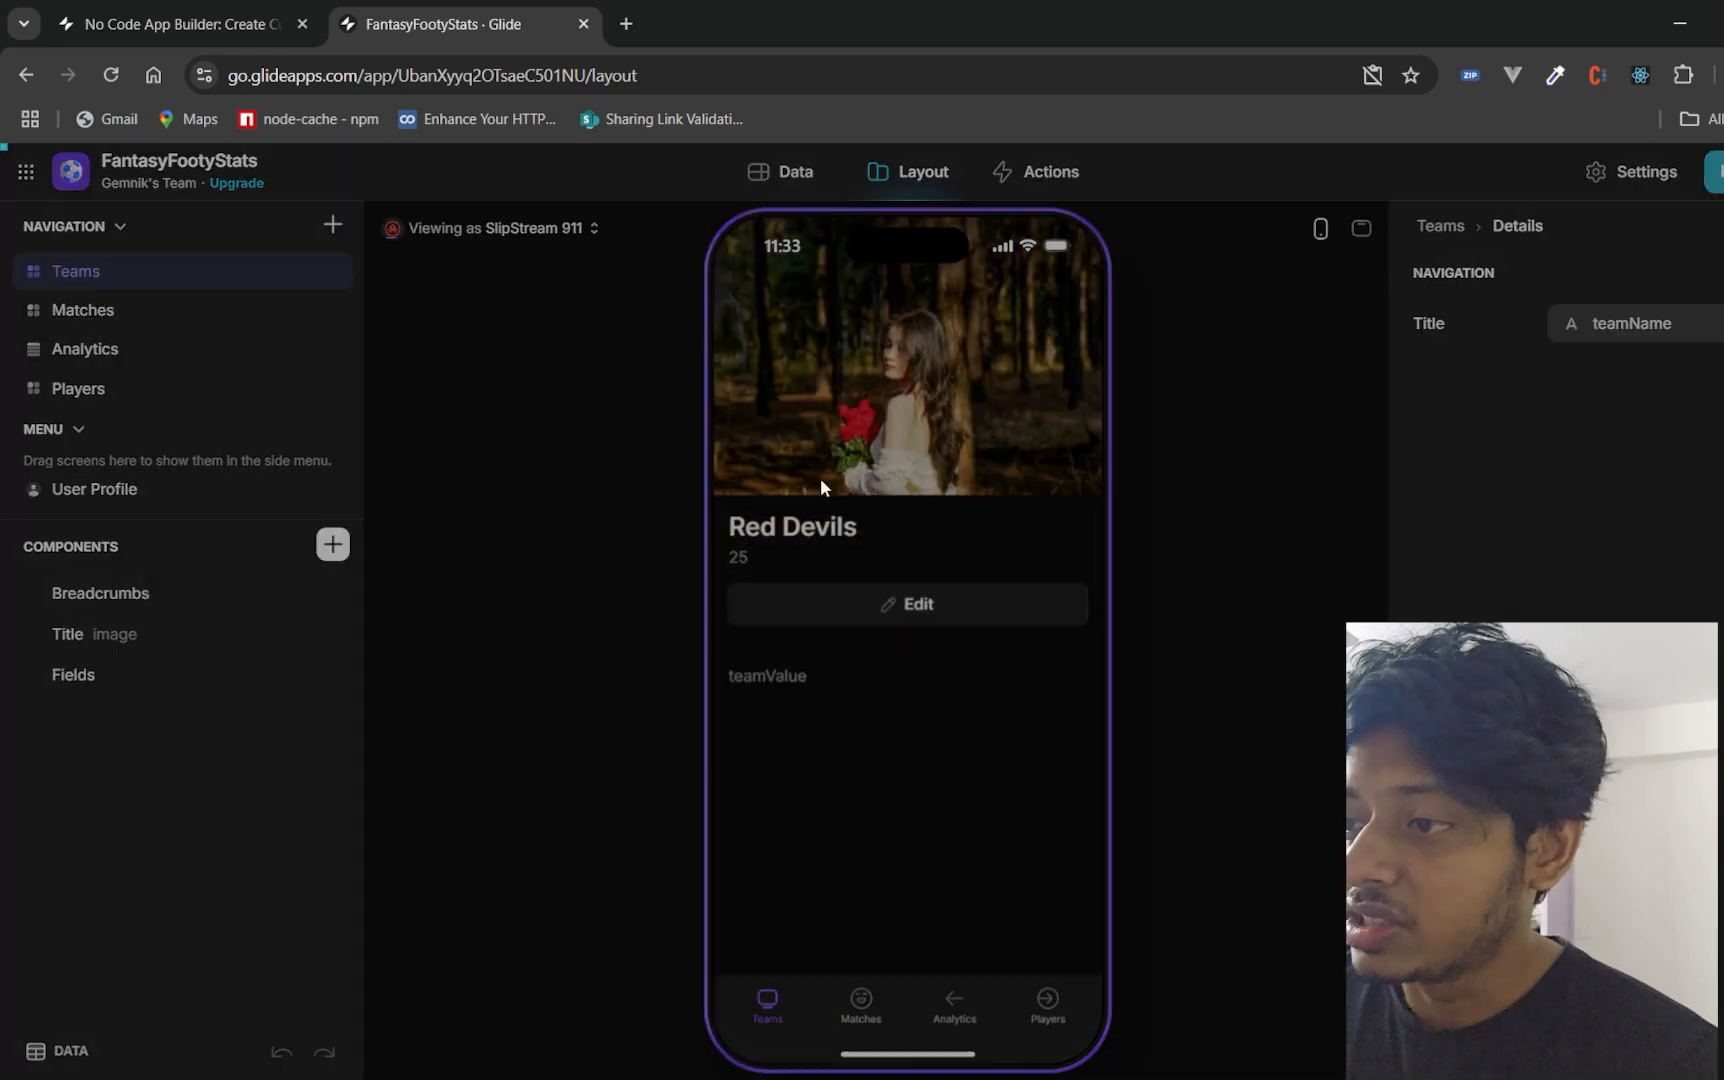
click(305, 540)
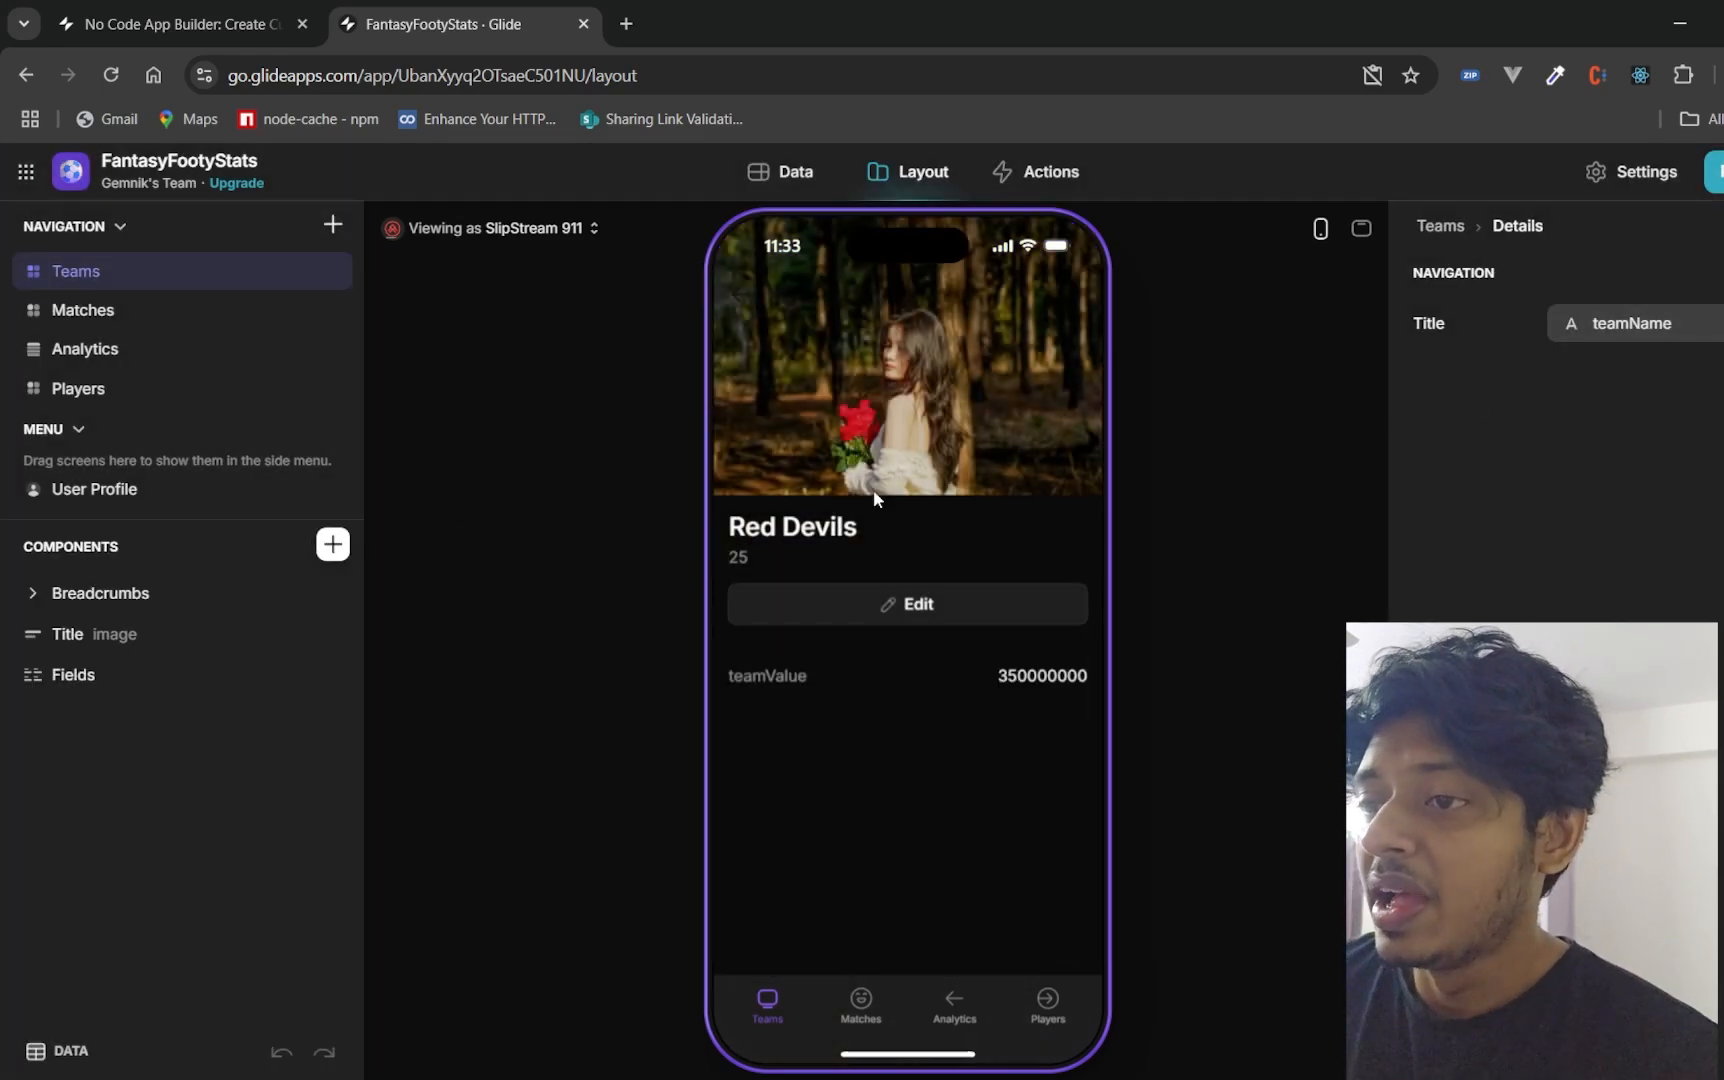
- Inspect the source options for the details screen's title and the Red Devils edit form, leaving both without changes
click(1640, 323)
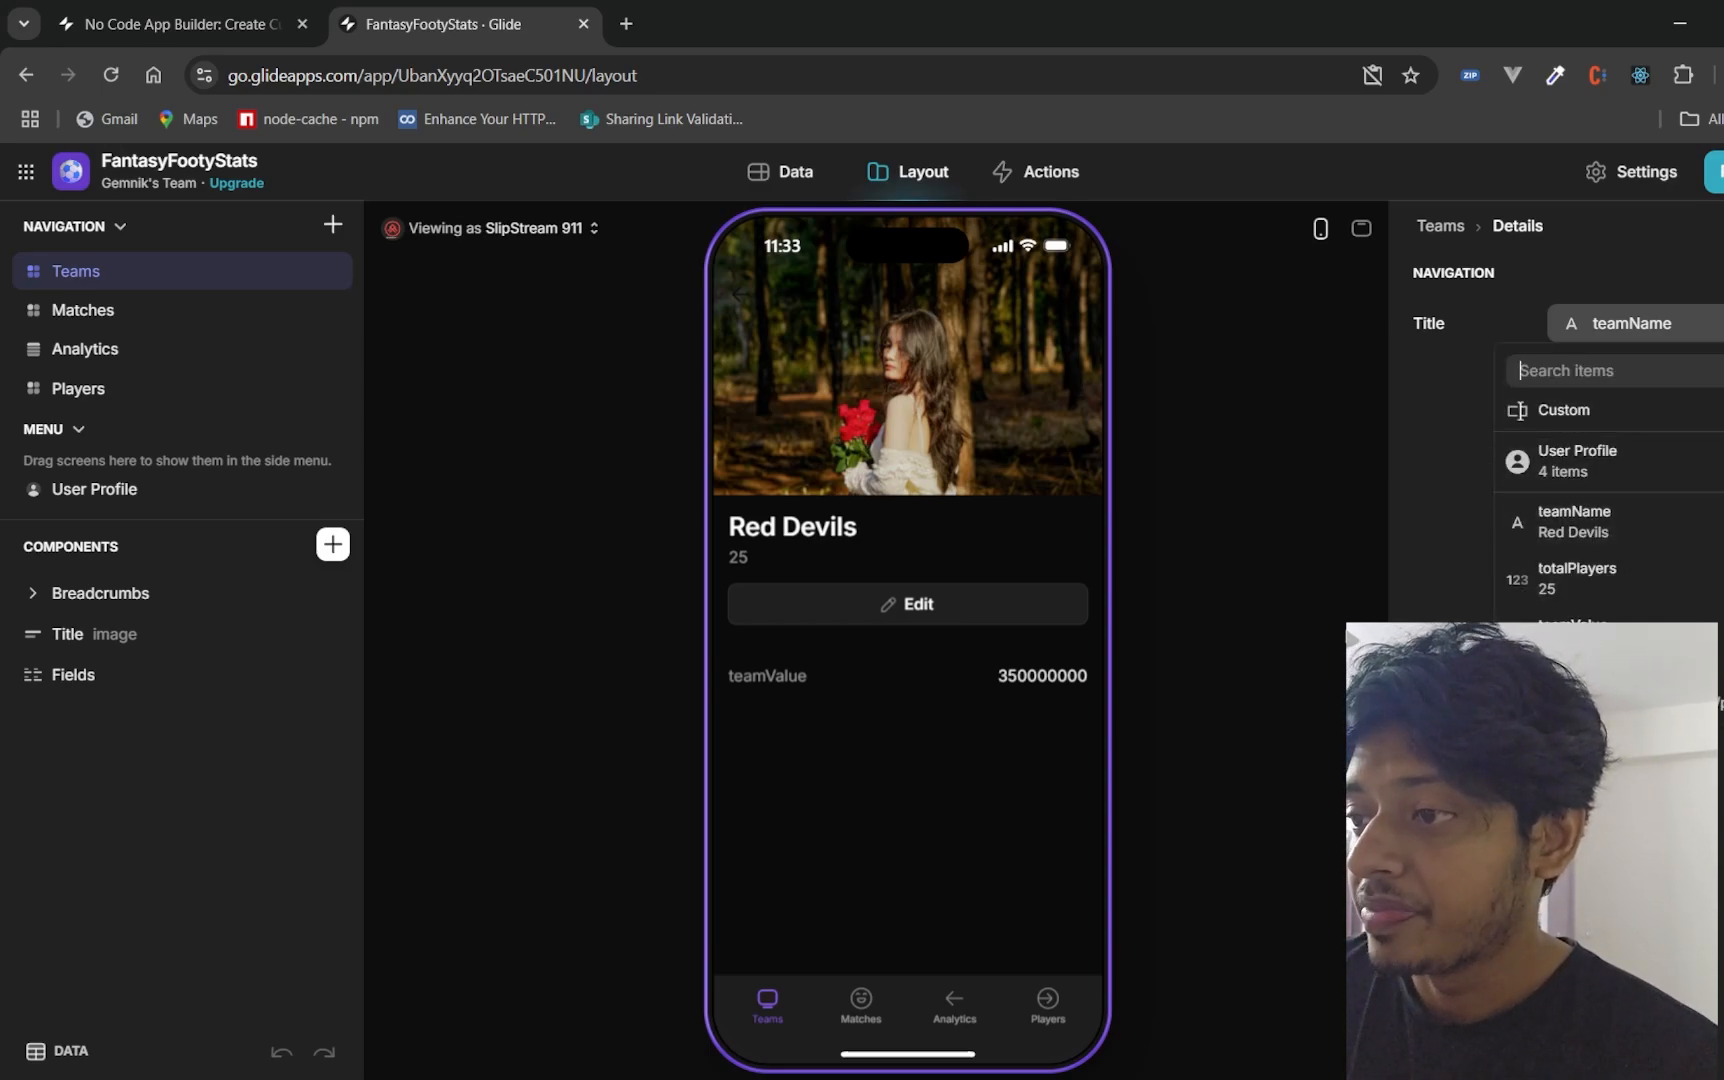
key(Escape)
click(928, 608)
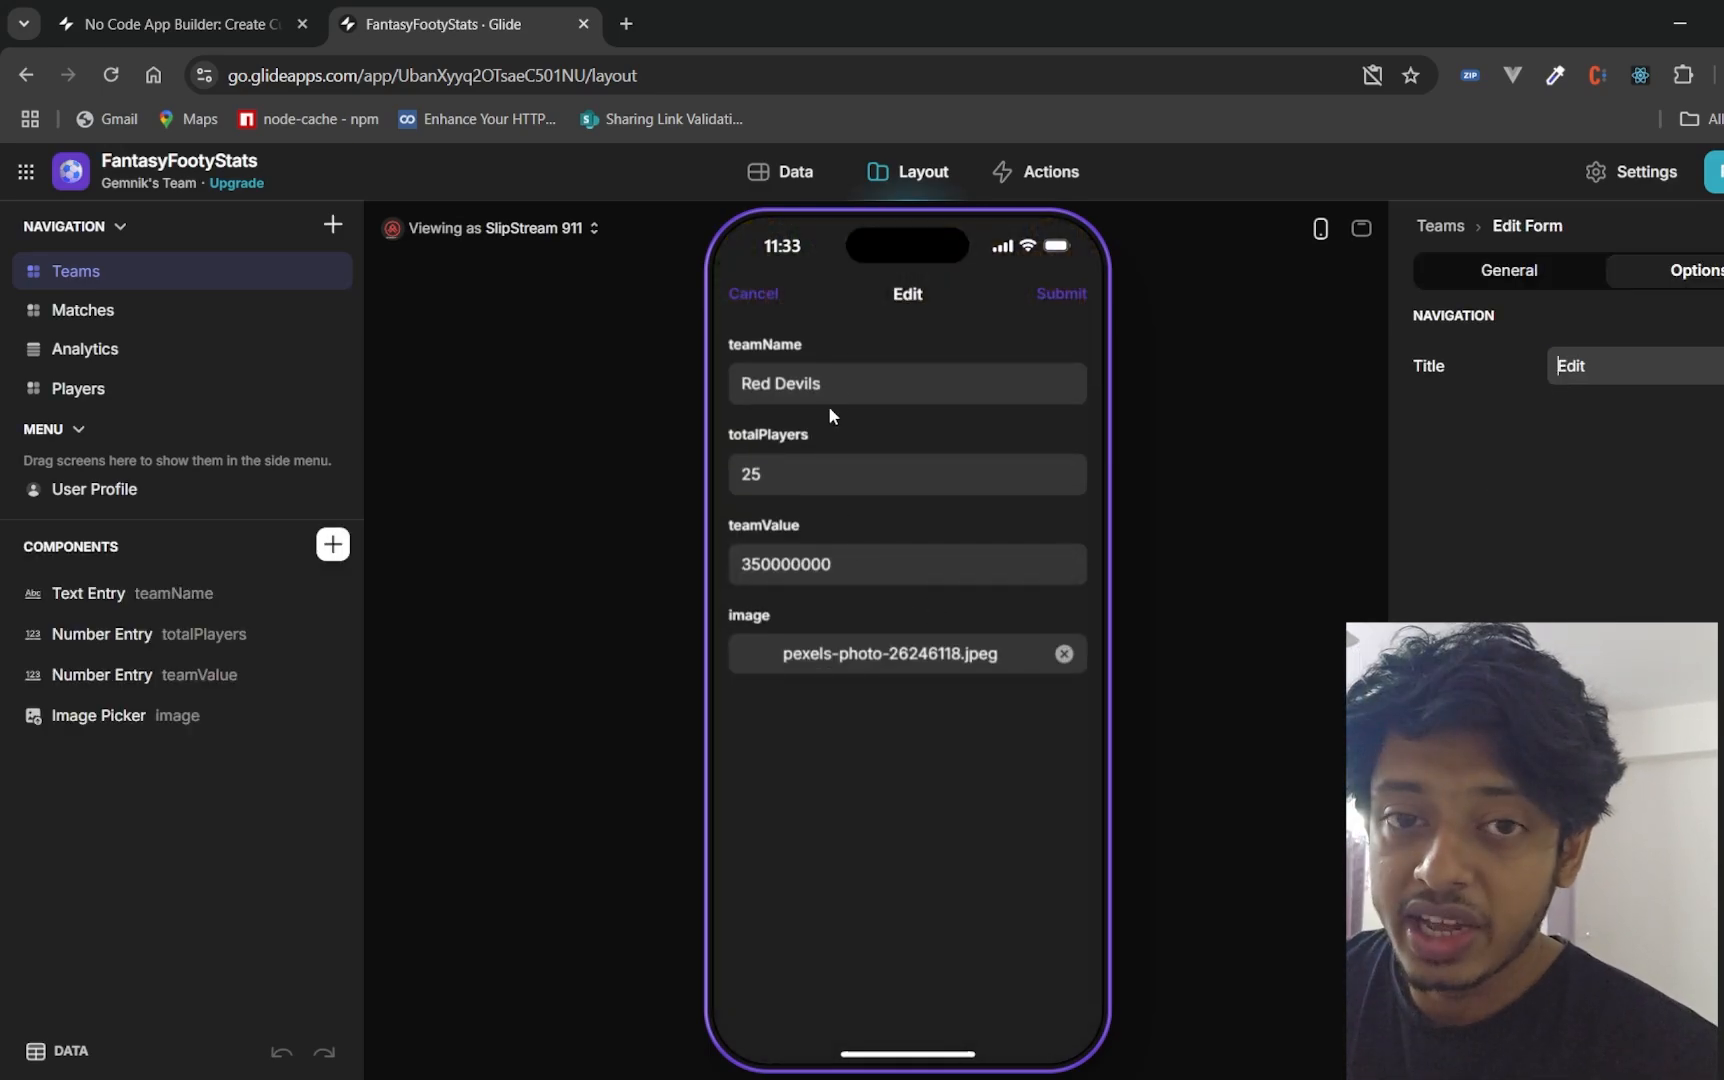
click(756, 296)
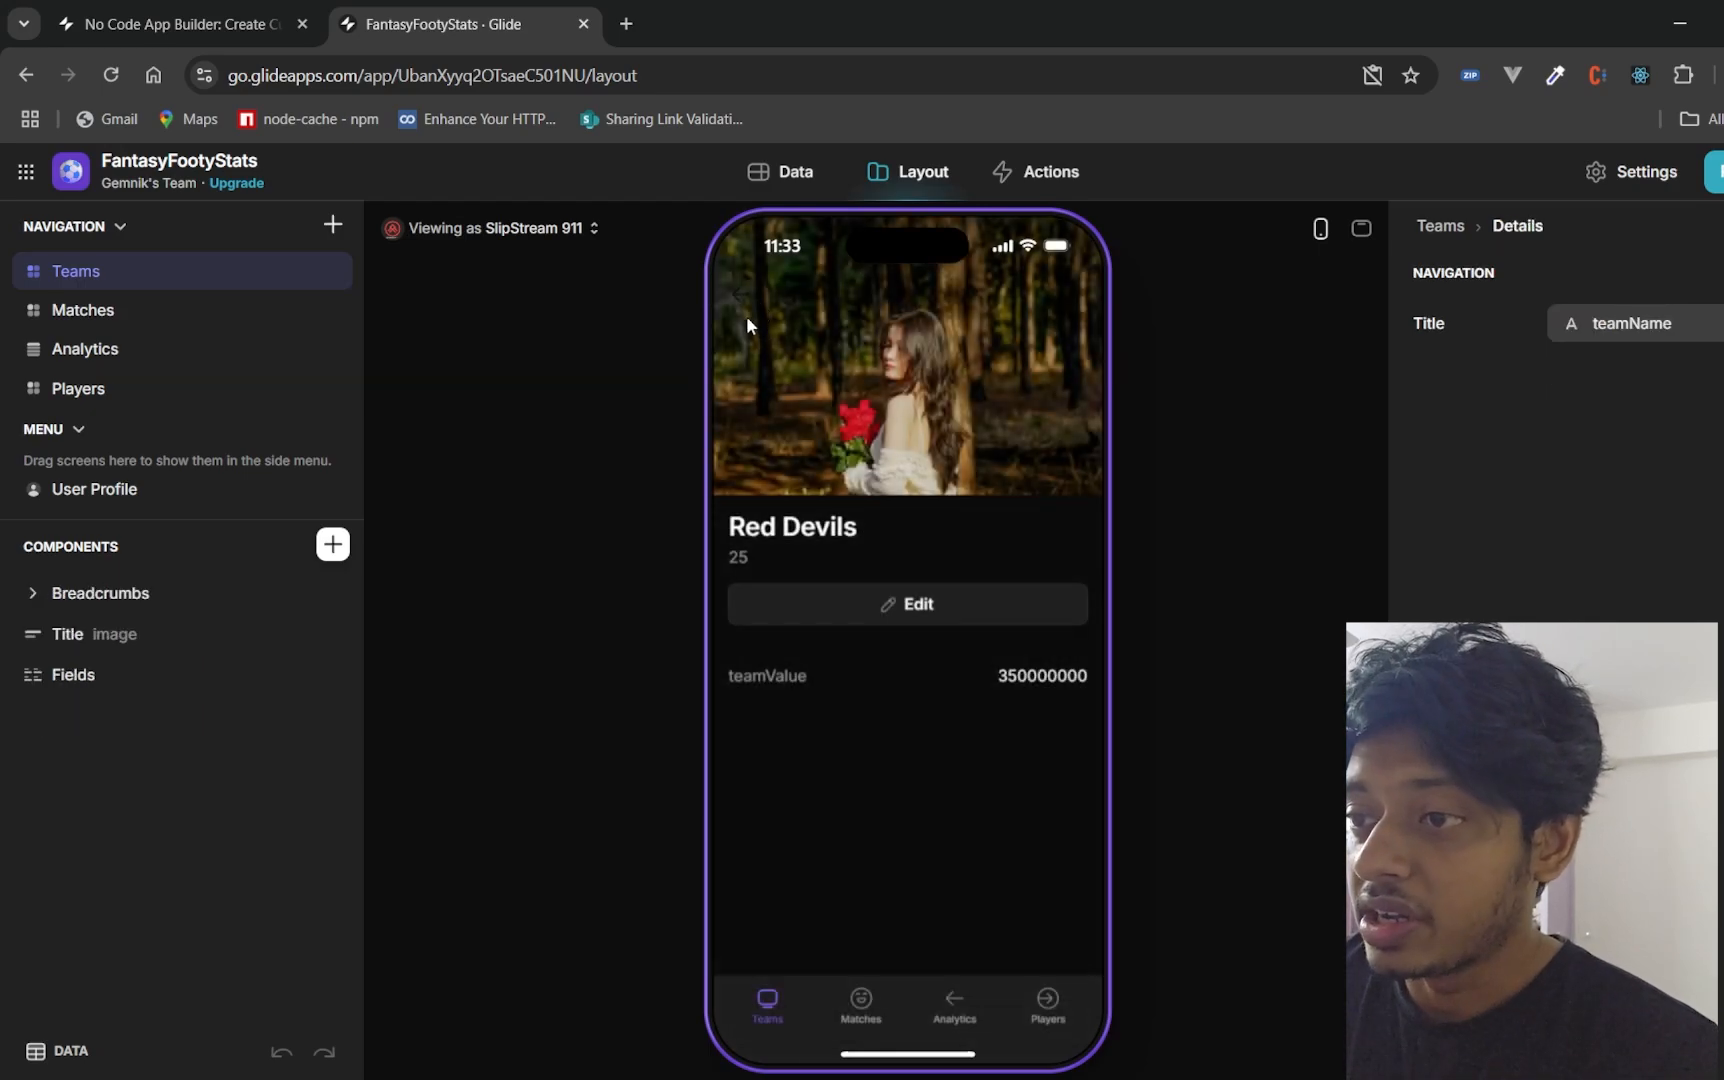
- Examine the Analytics screen's list and its visibility and navigation options, including the options of its collection component
click(953, 1012)
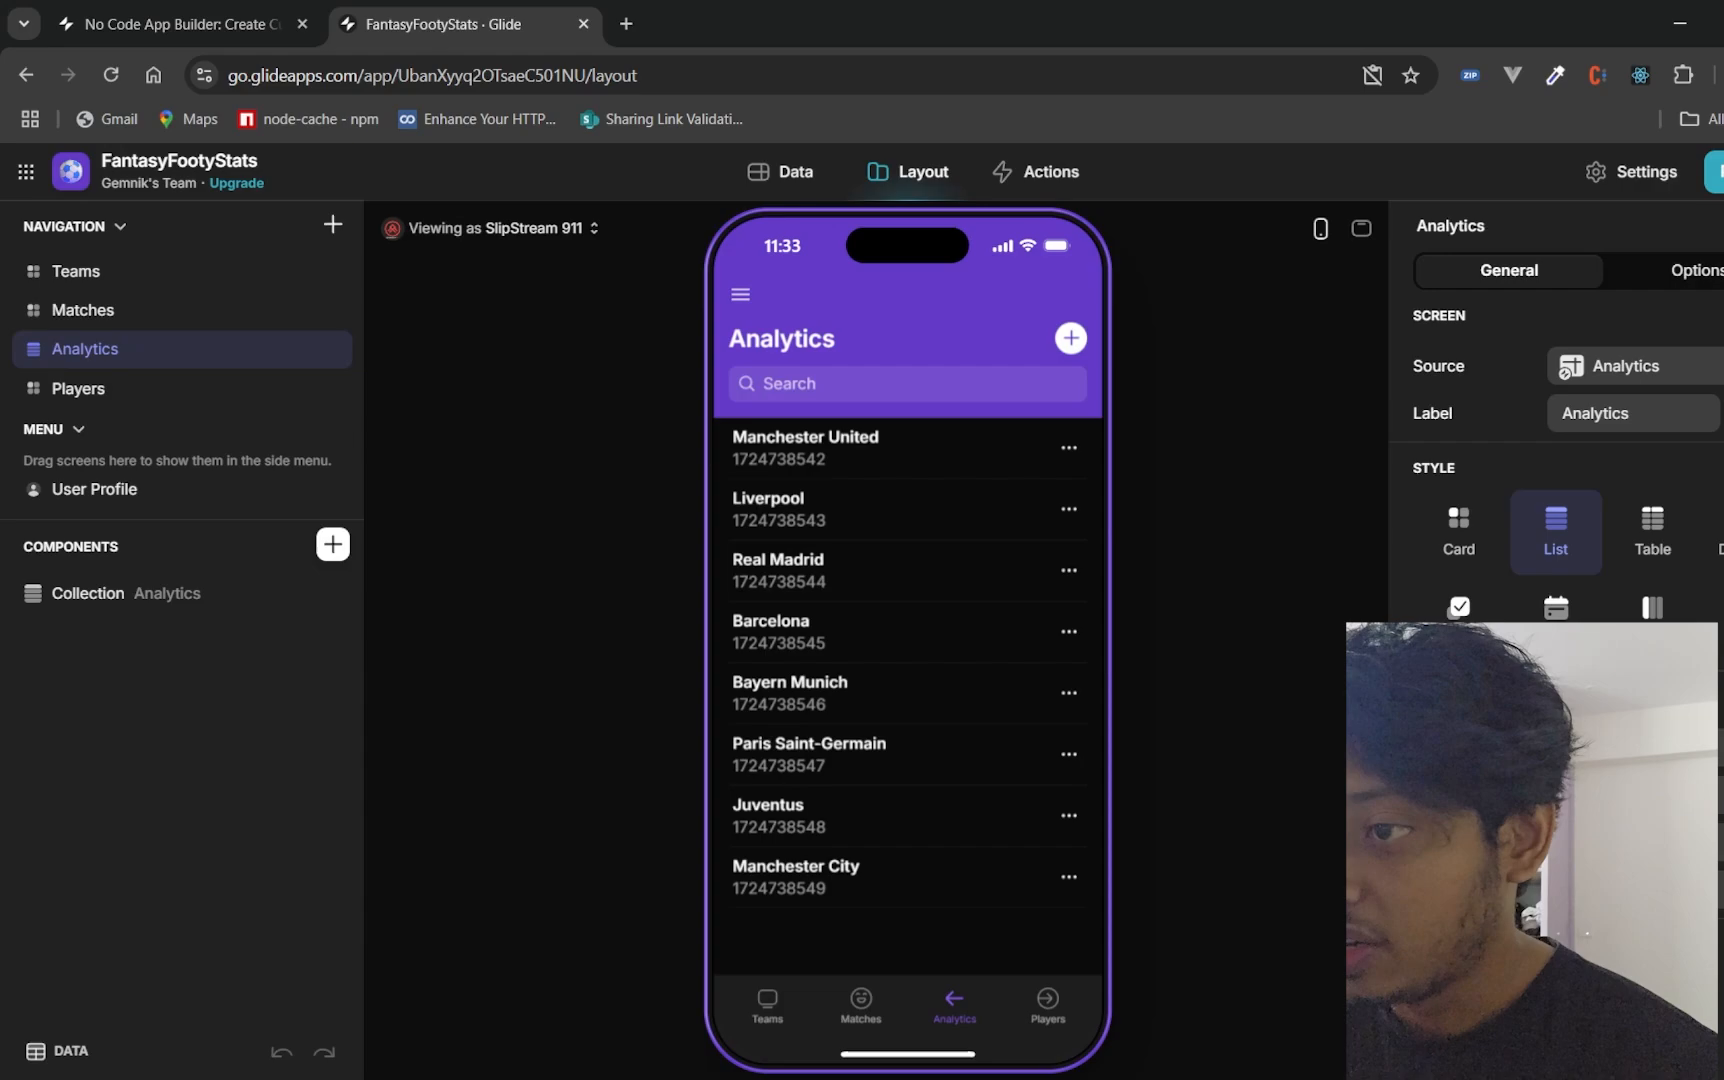
scroll(1550, 450, down, 3)
scroll(1550, 450, up, 3)
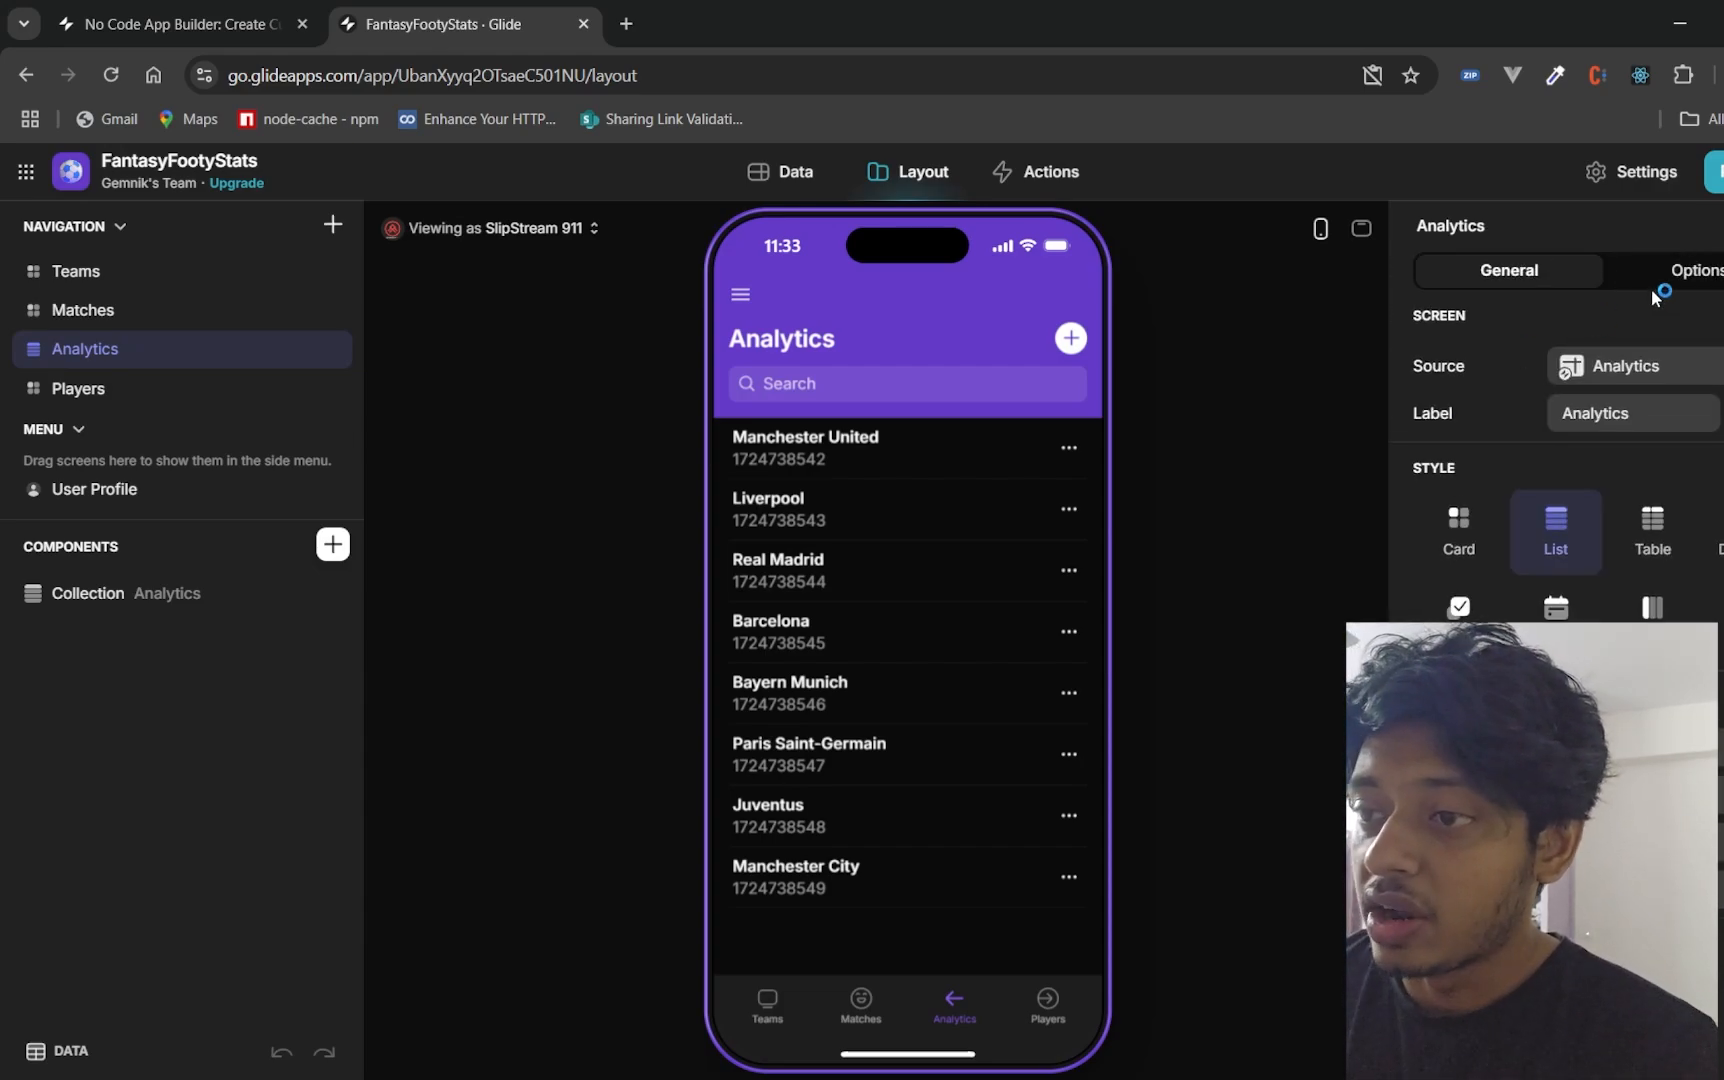
click(1685, 275)
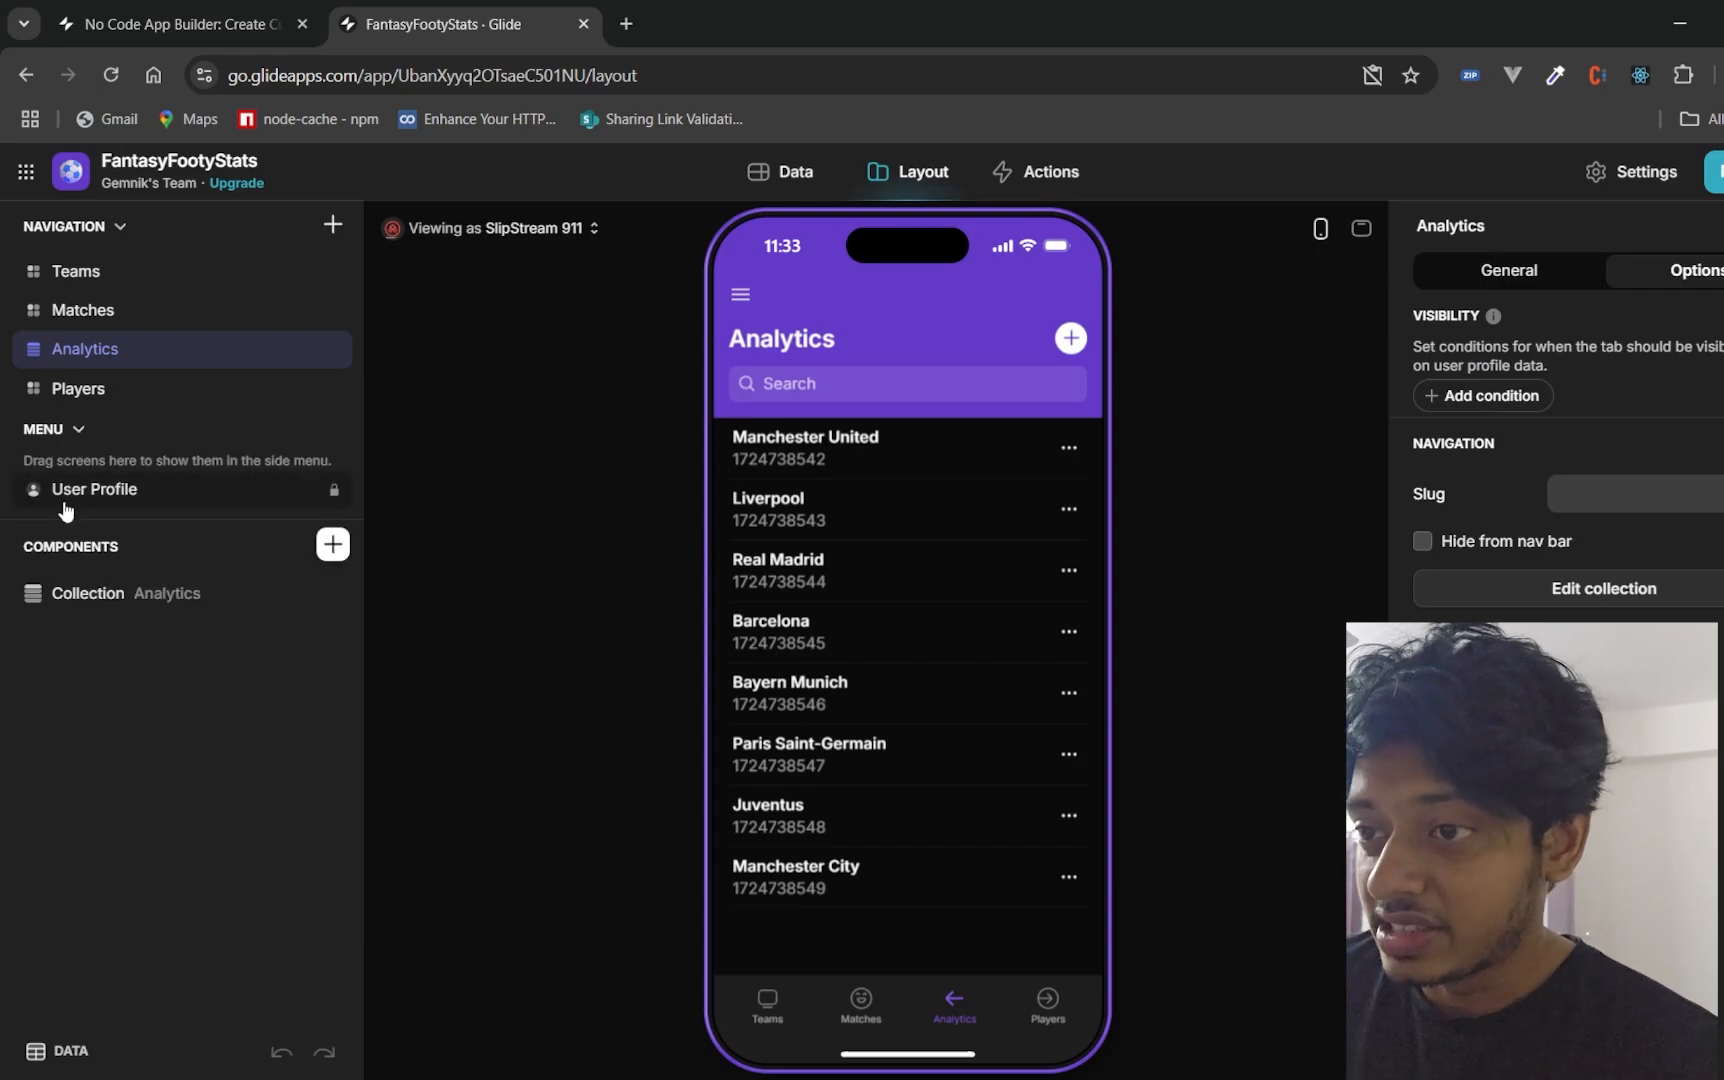
click(203, 600)
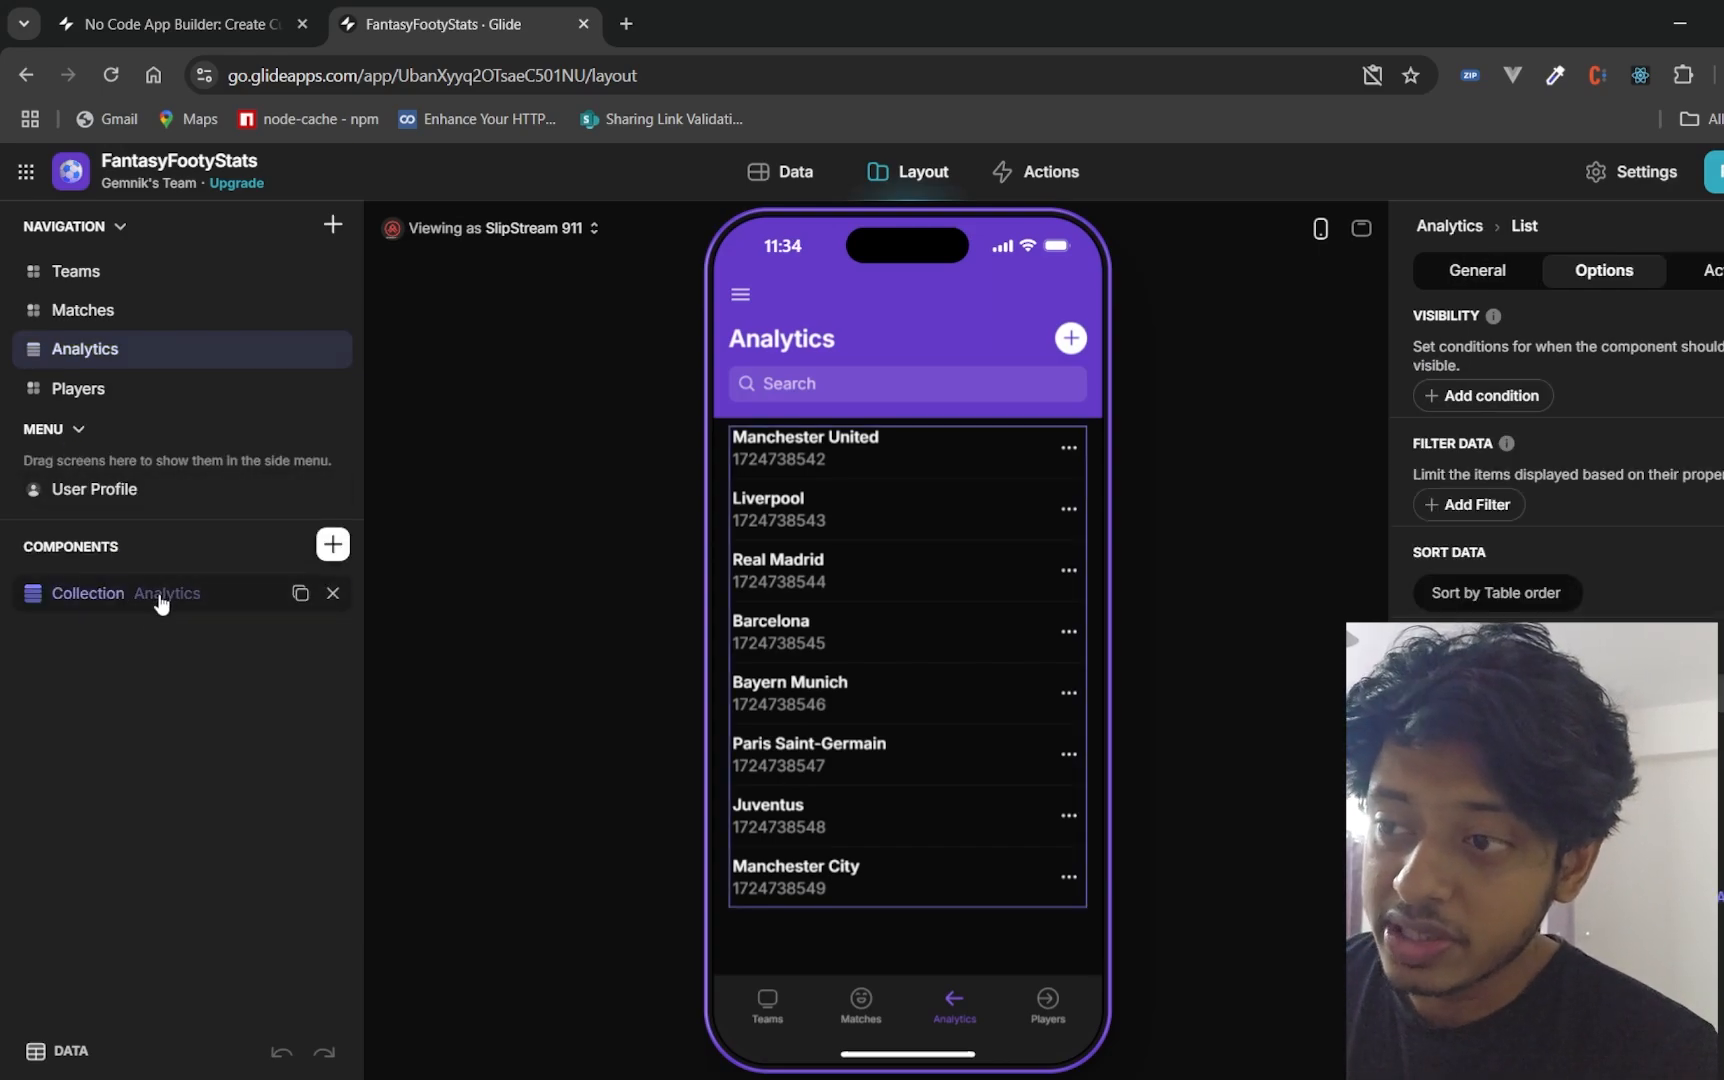
- Inspect the Analytics collection's general settings and source table choices, then review the screen's style and items data settings
click(1478, 274)
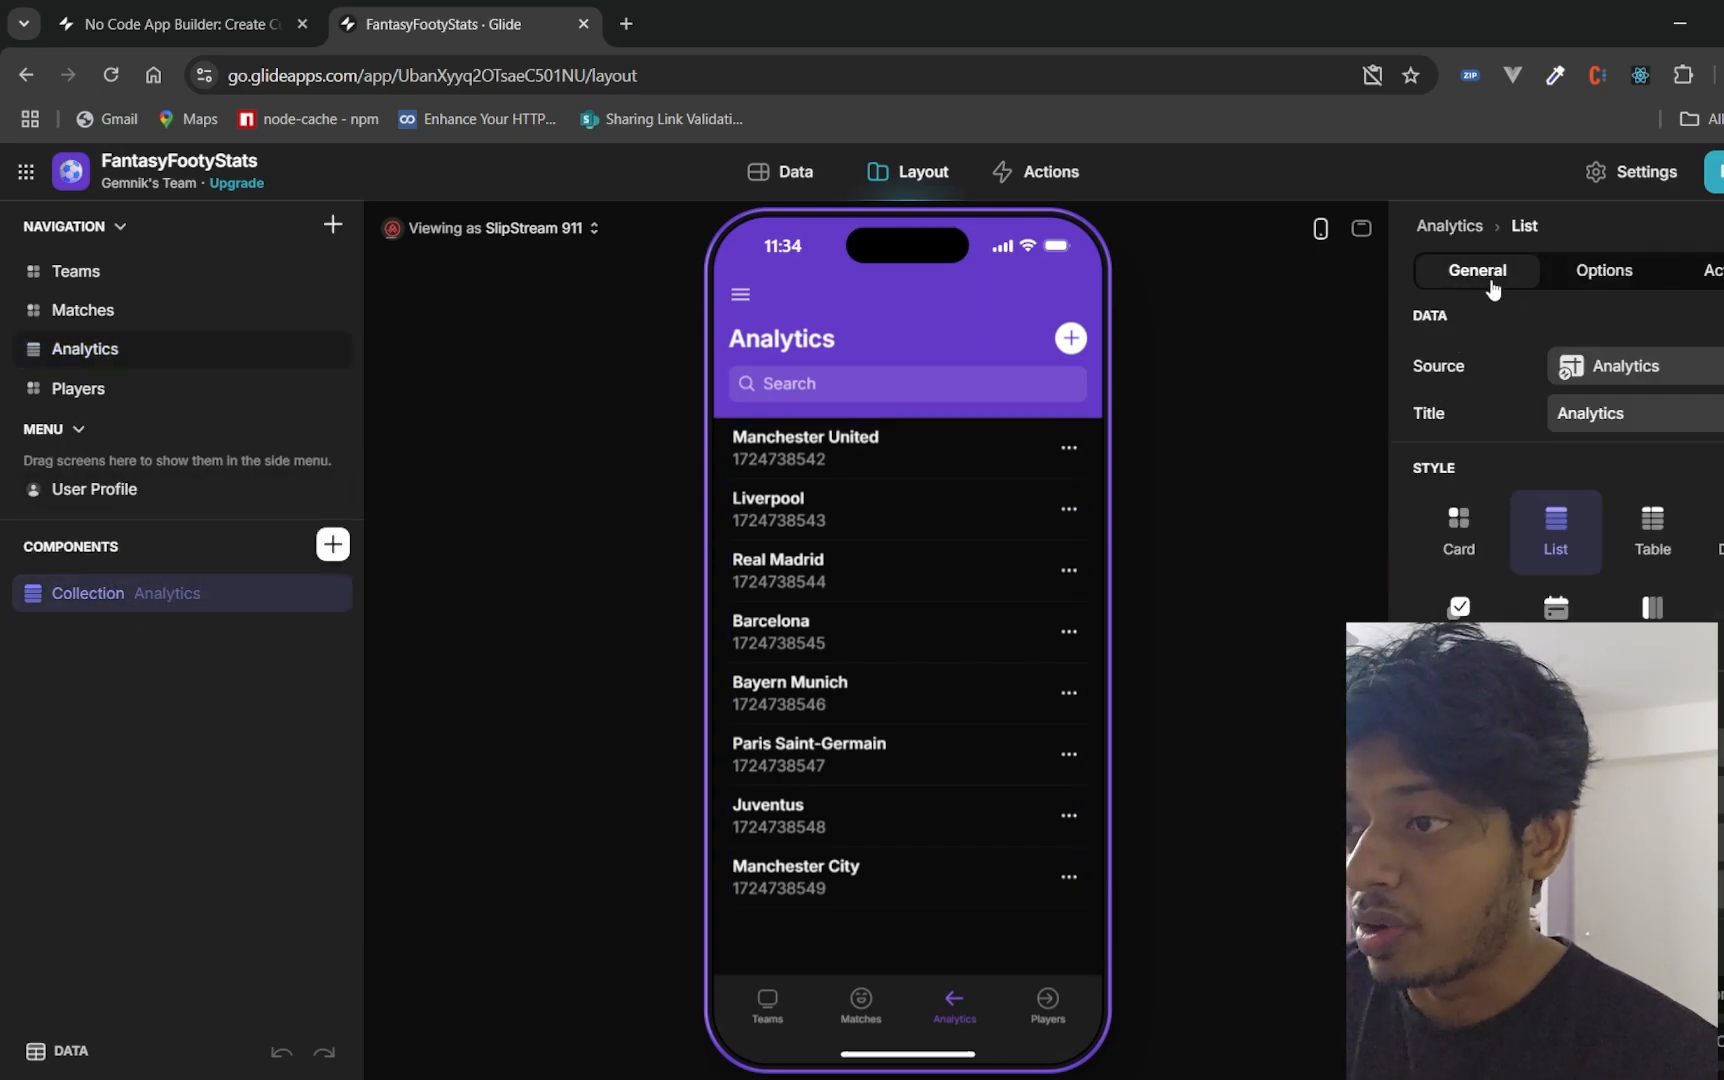
click(1712, 367)
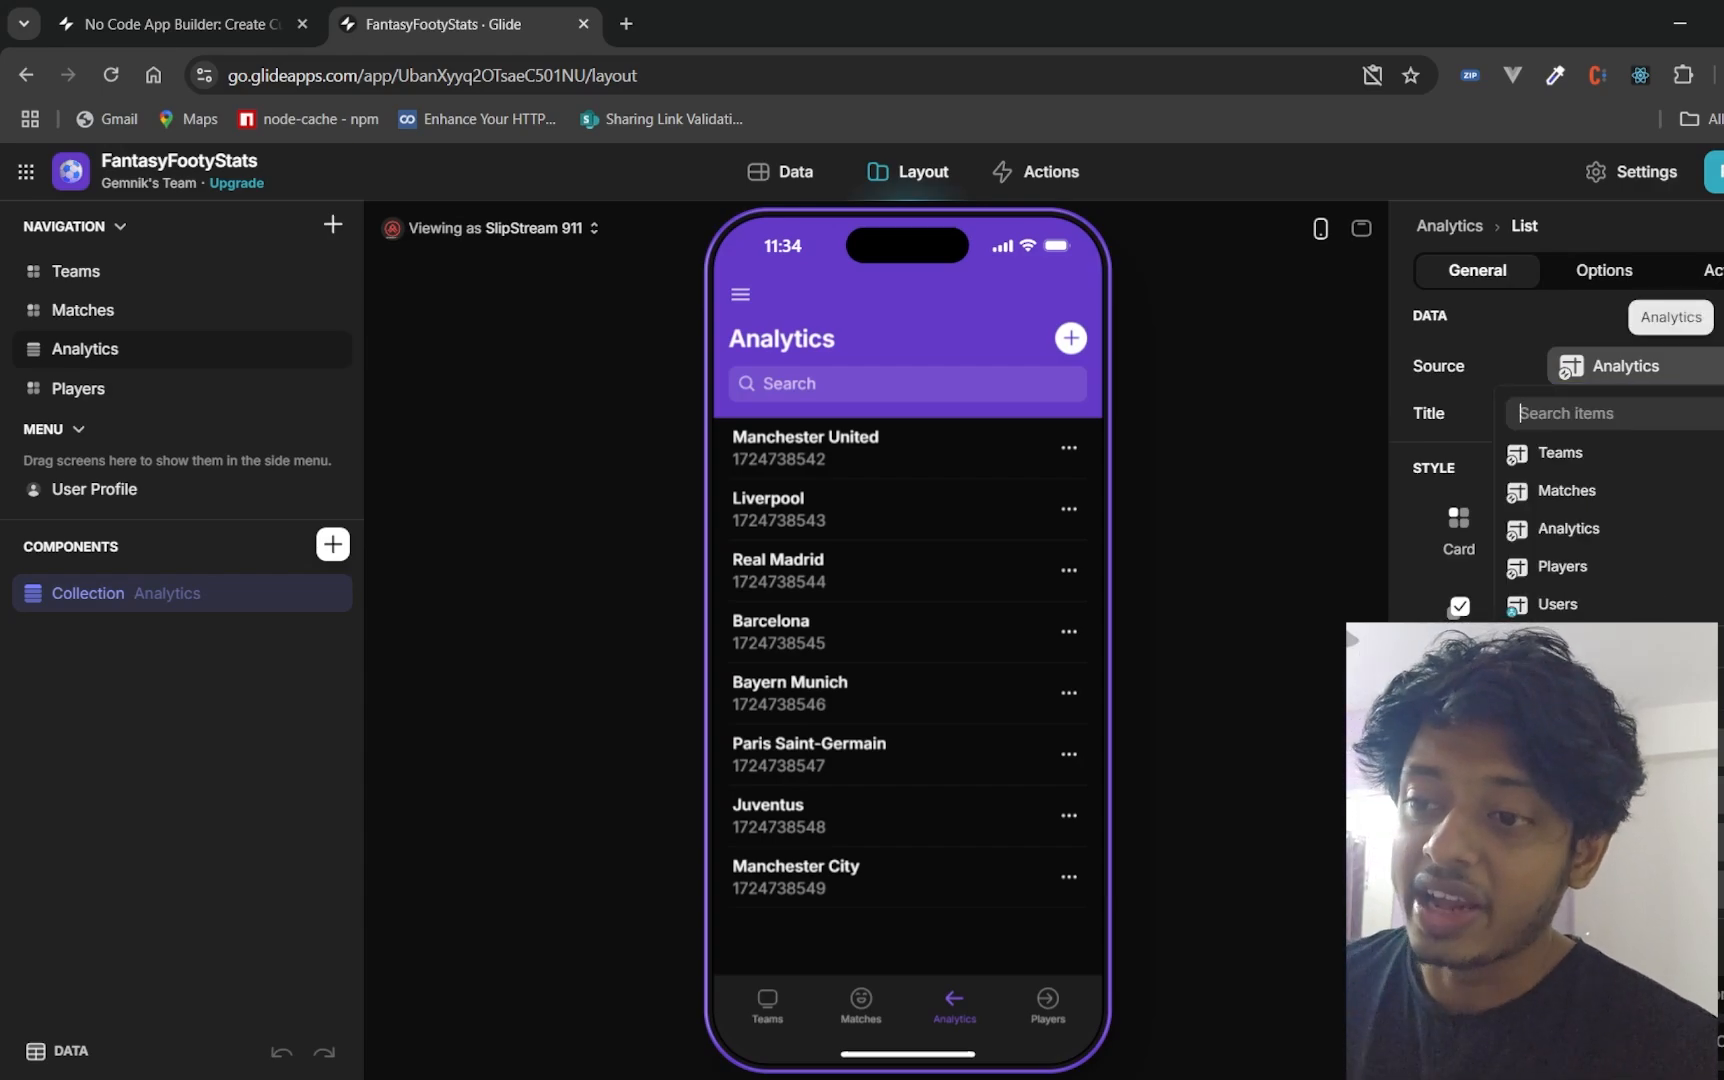
click(1712, 367)
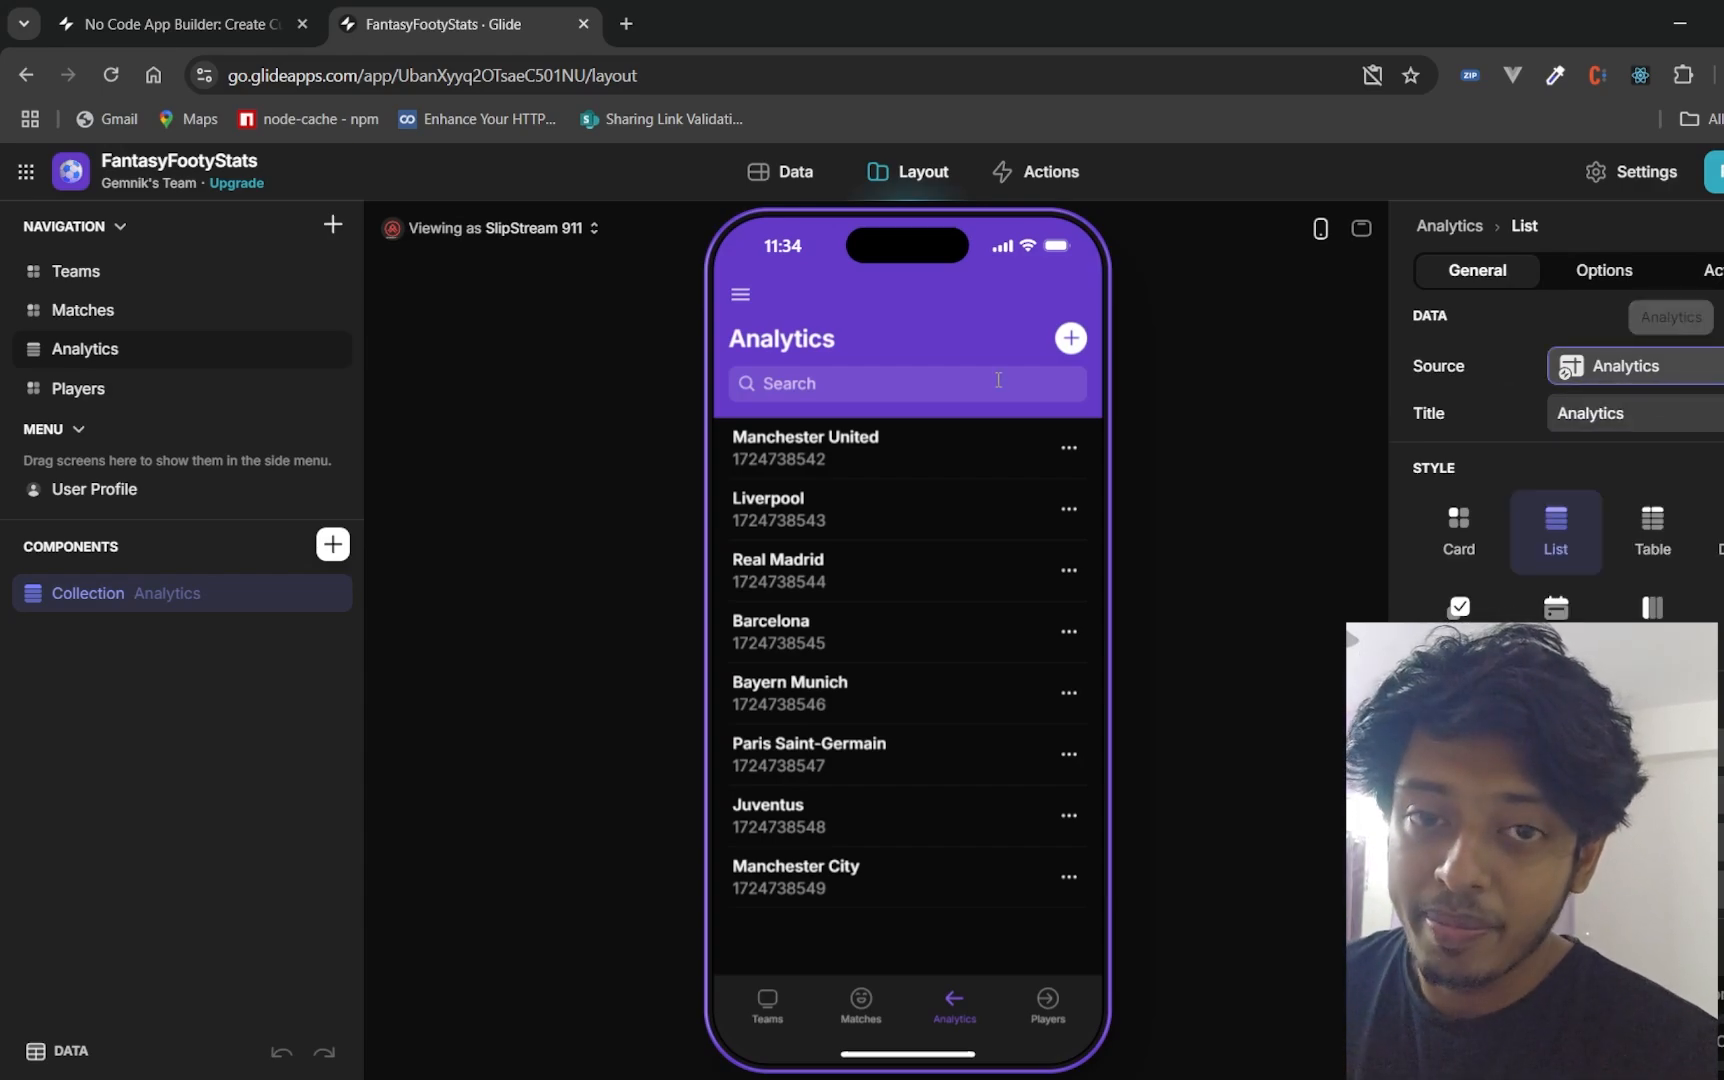
click(1422, 228)
scroll(1555, 450, down, 3)
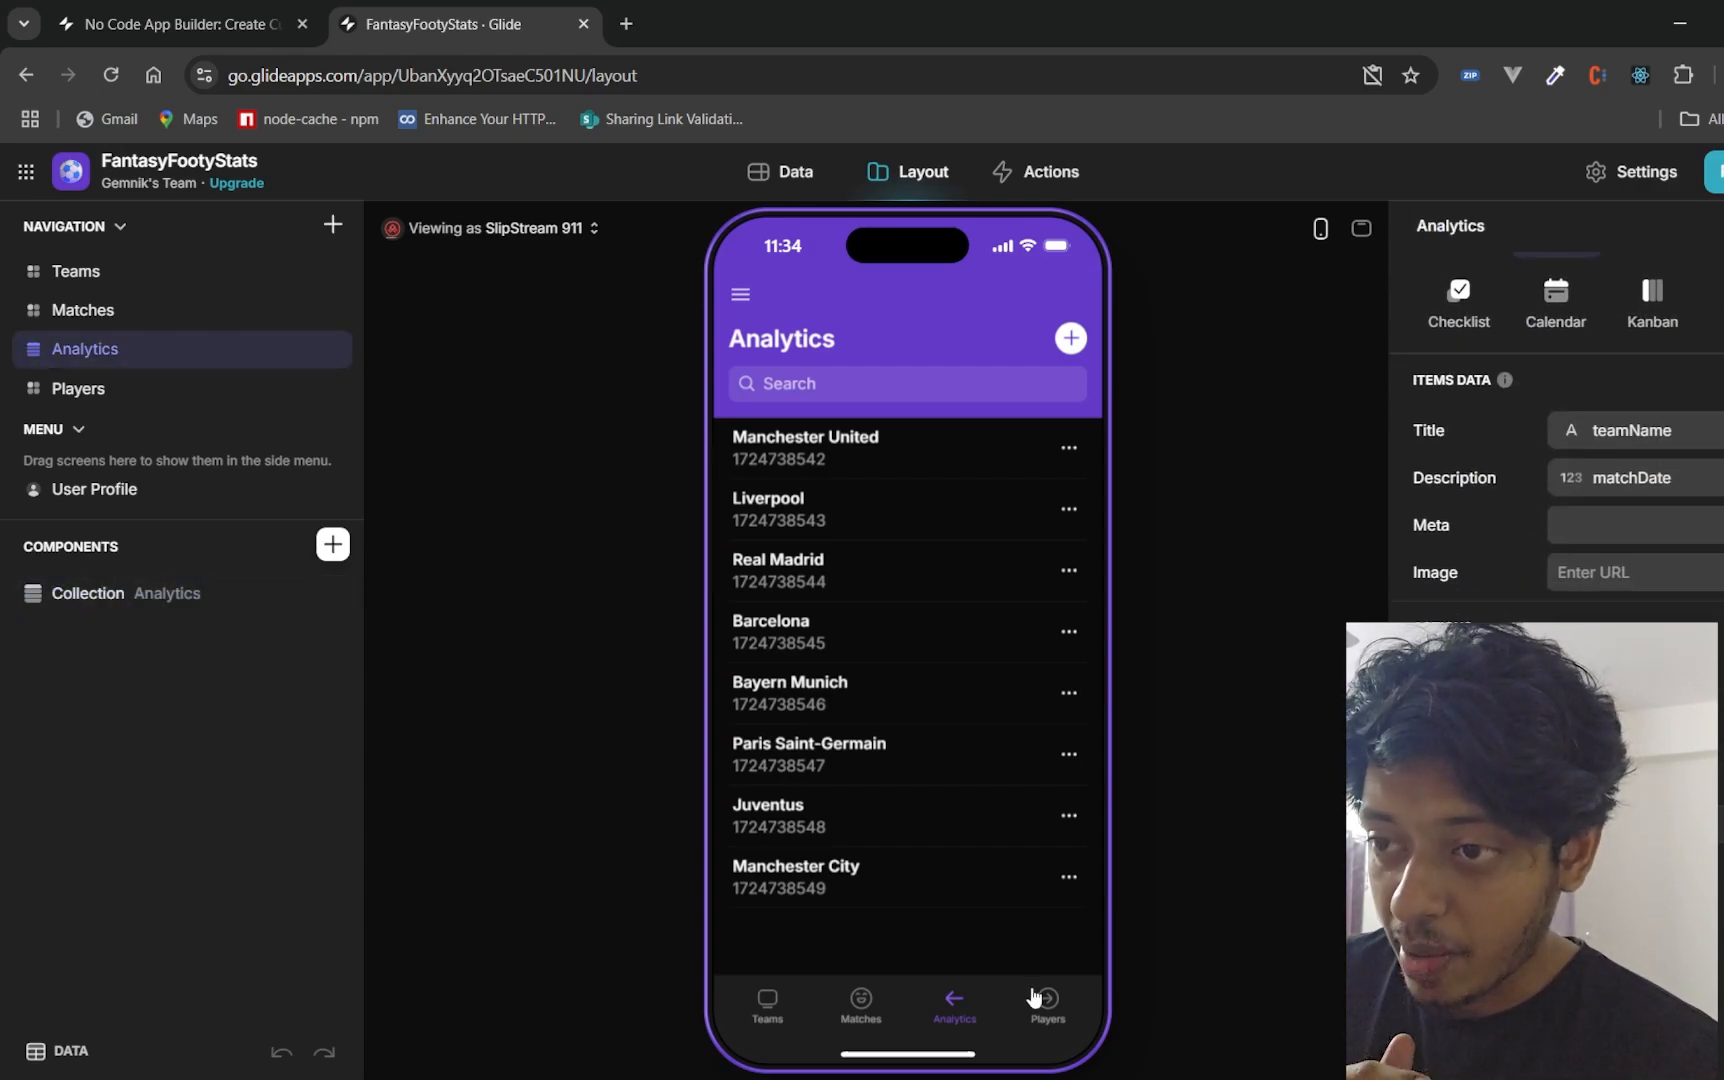
- Add an Analytics entry in the preview with matchDate 23-05-2024, teamName Barcelona and goalsScored 3
click(1078, 340)
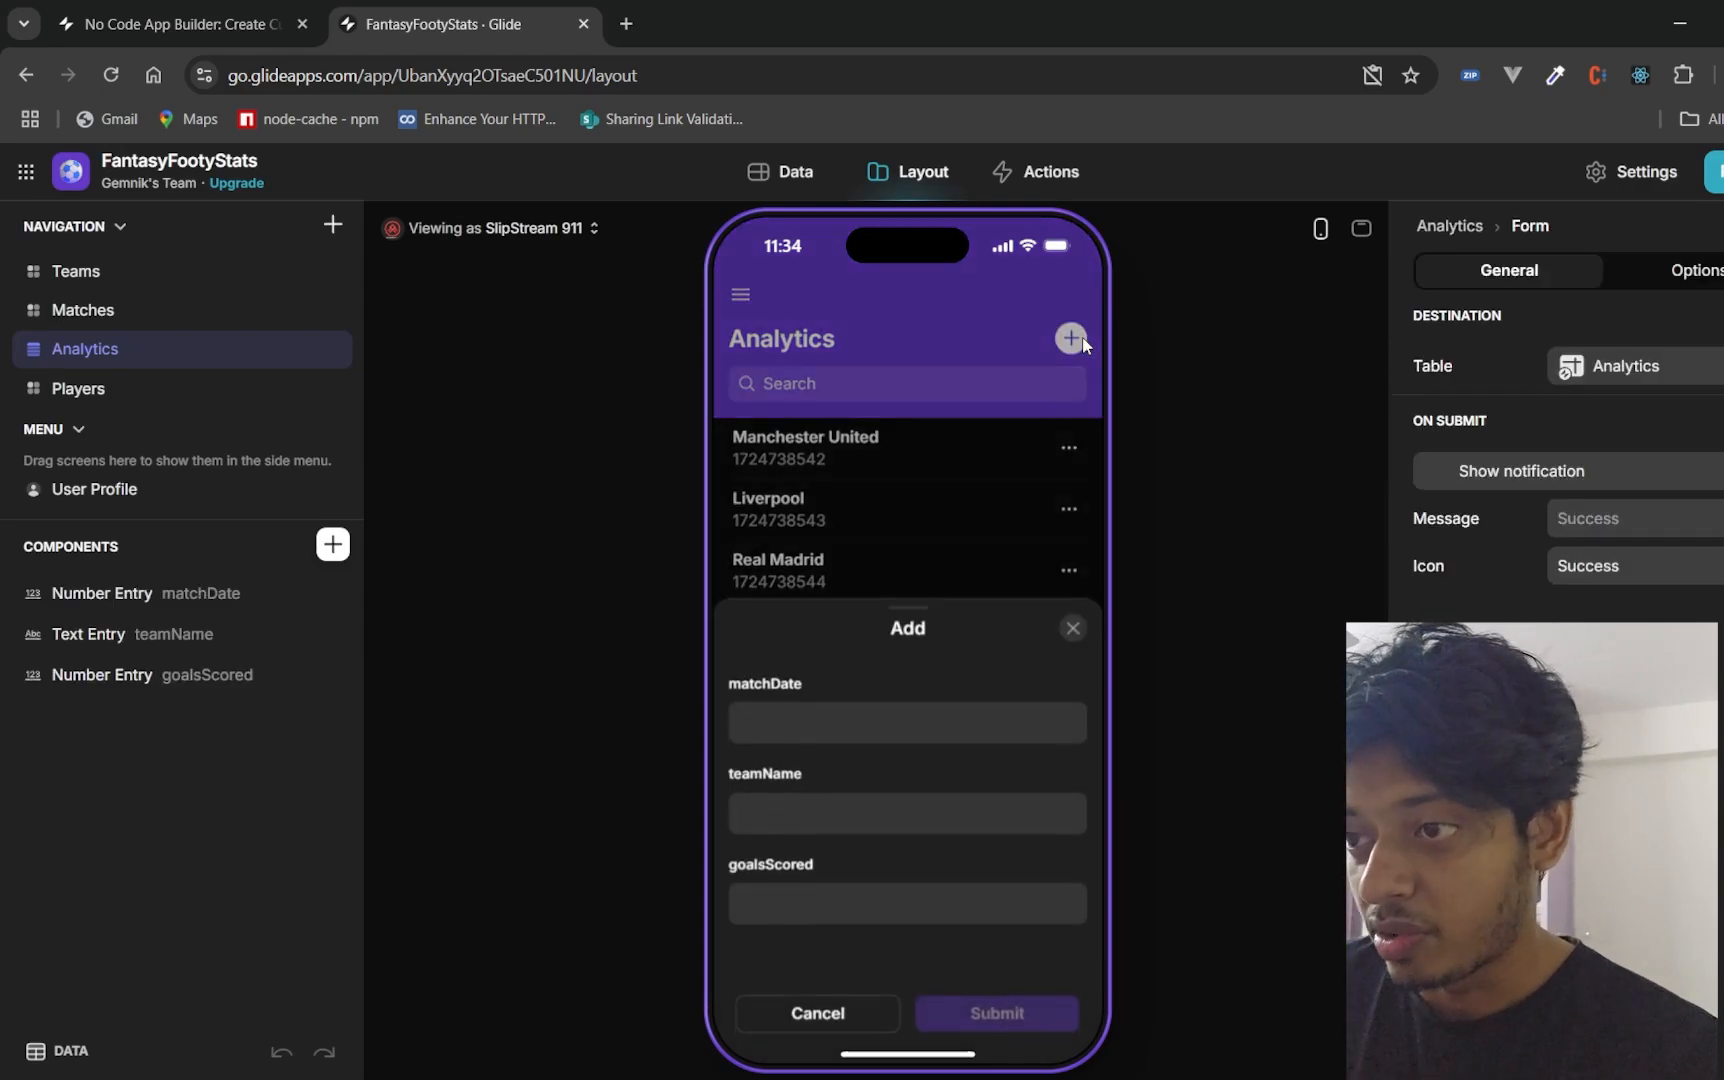
click(848, 724)
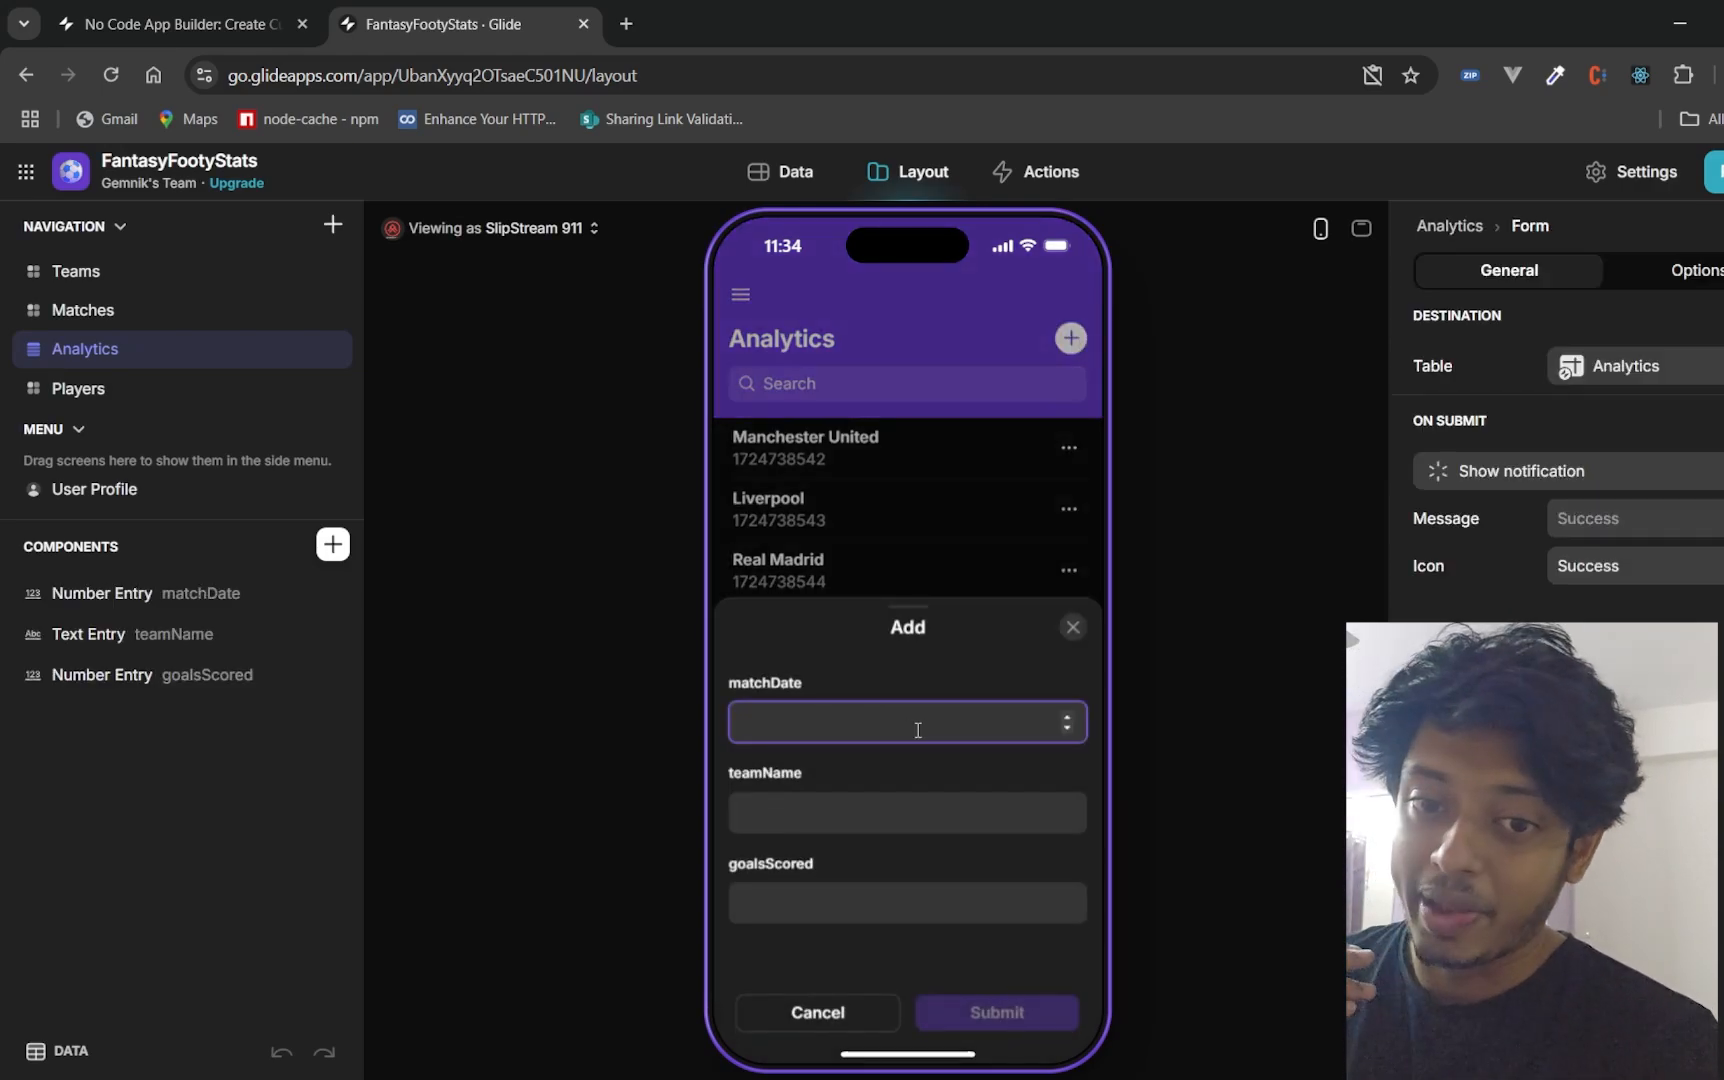
text(23)
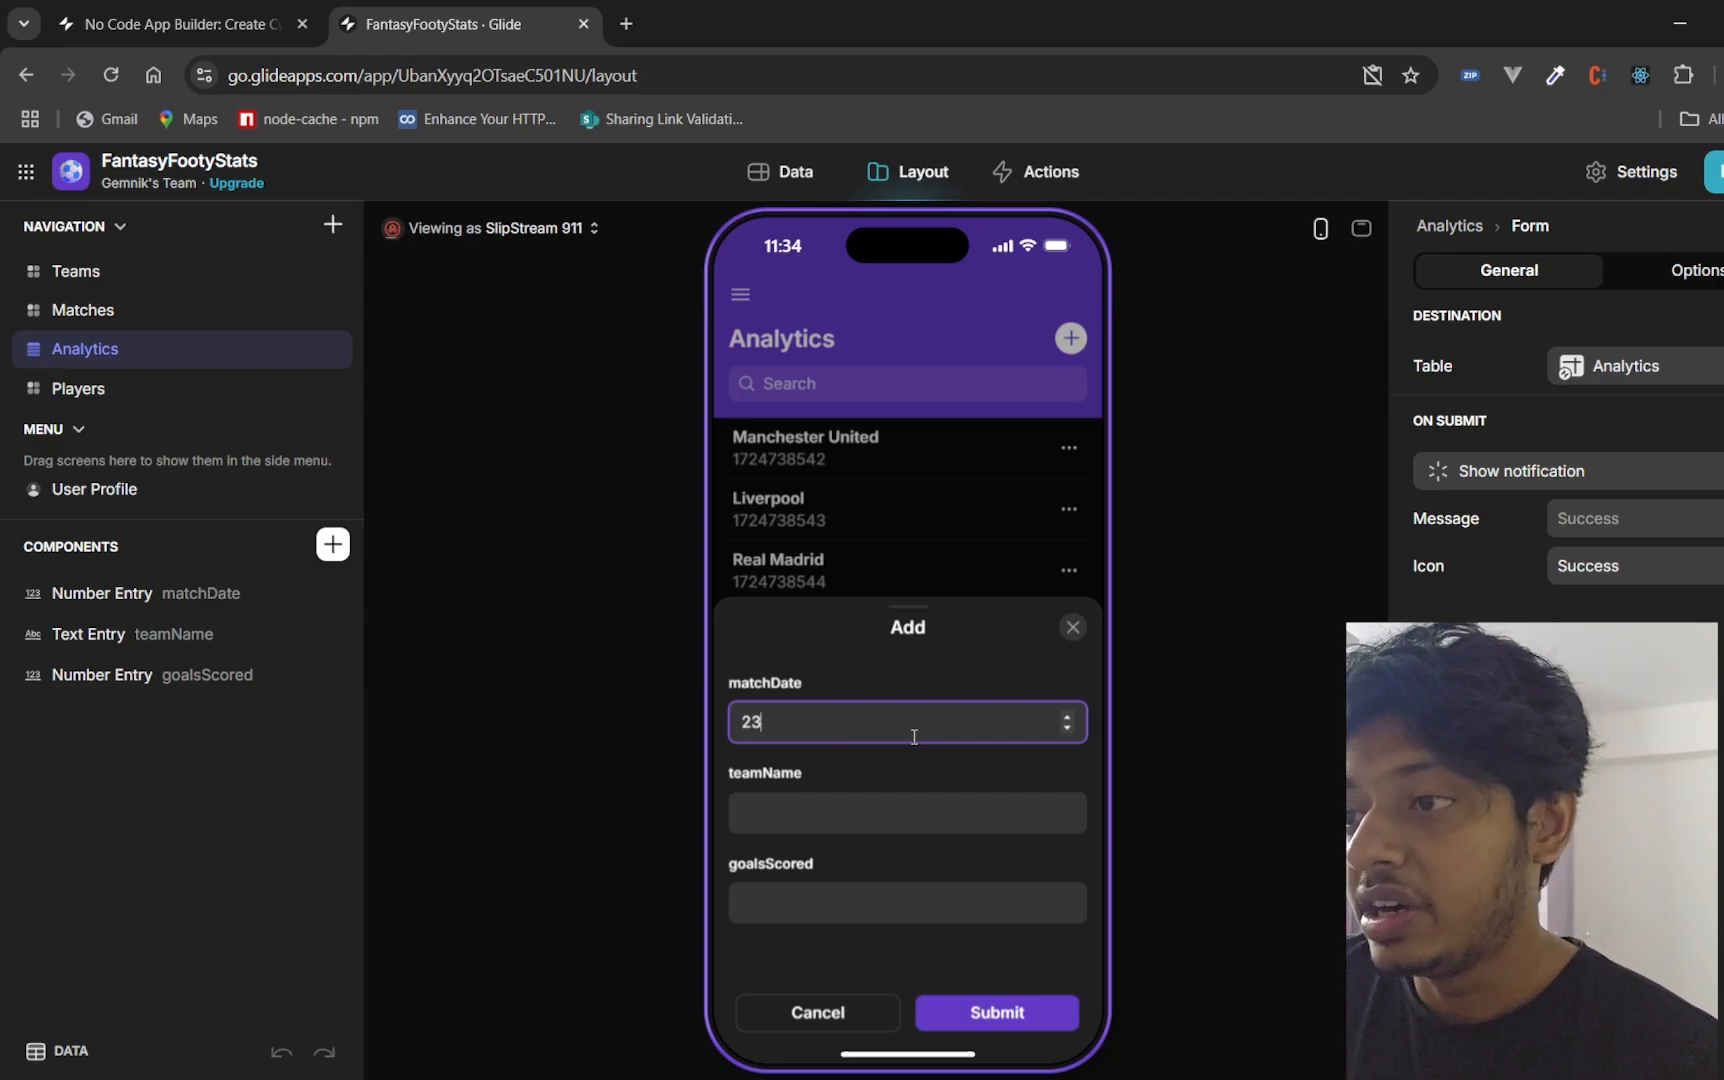
text(-05-2024)
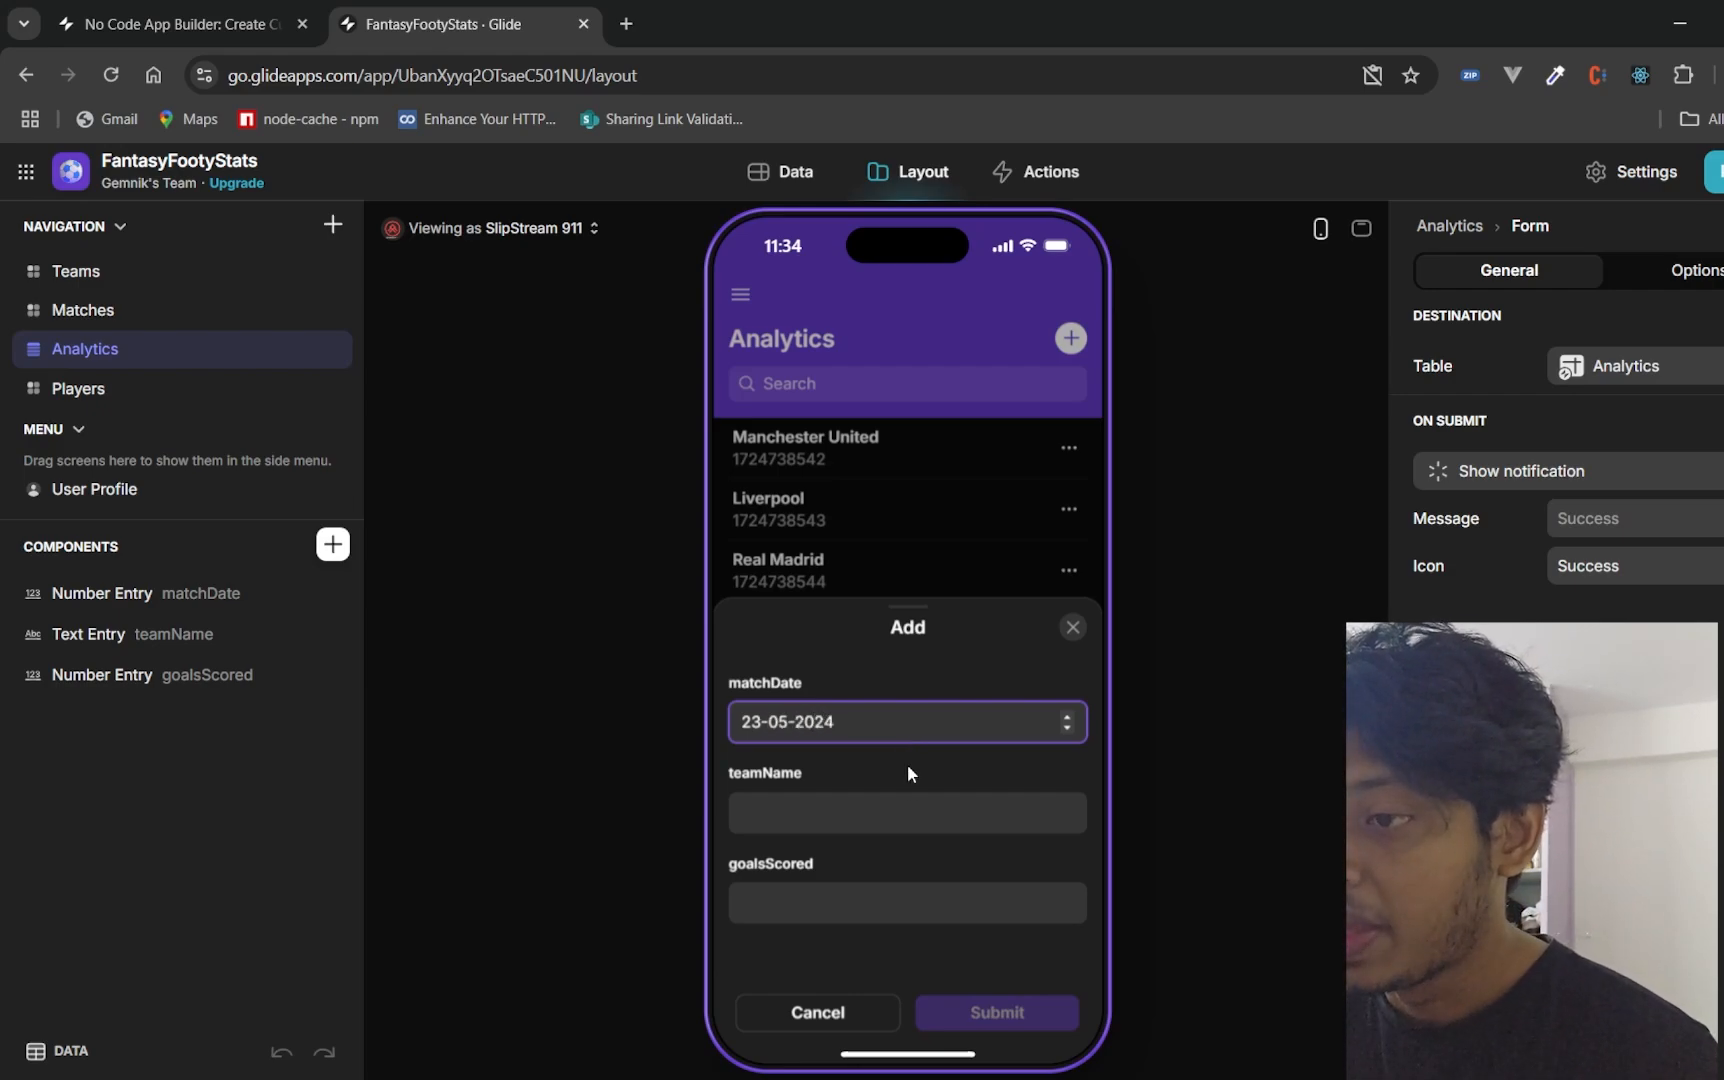
click(909, 816)
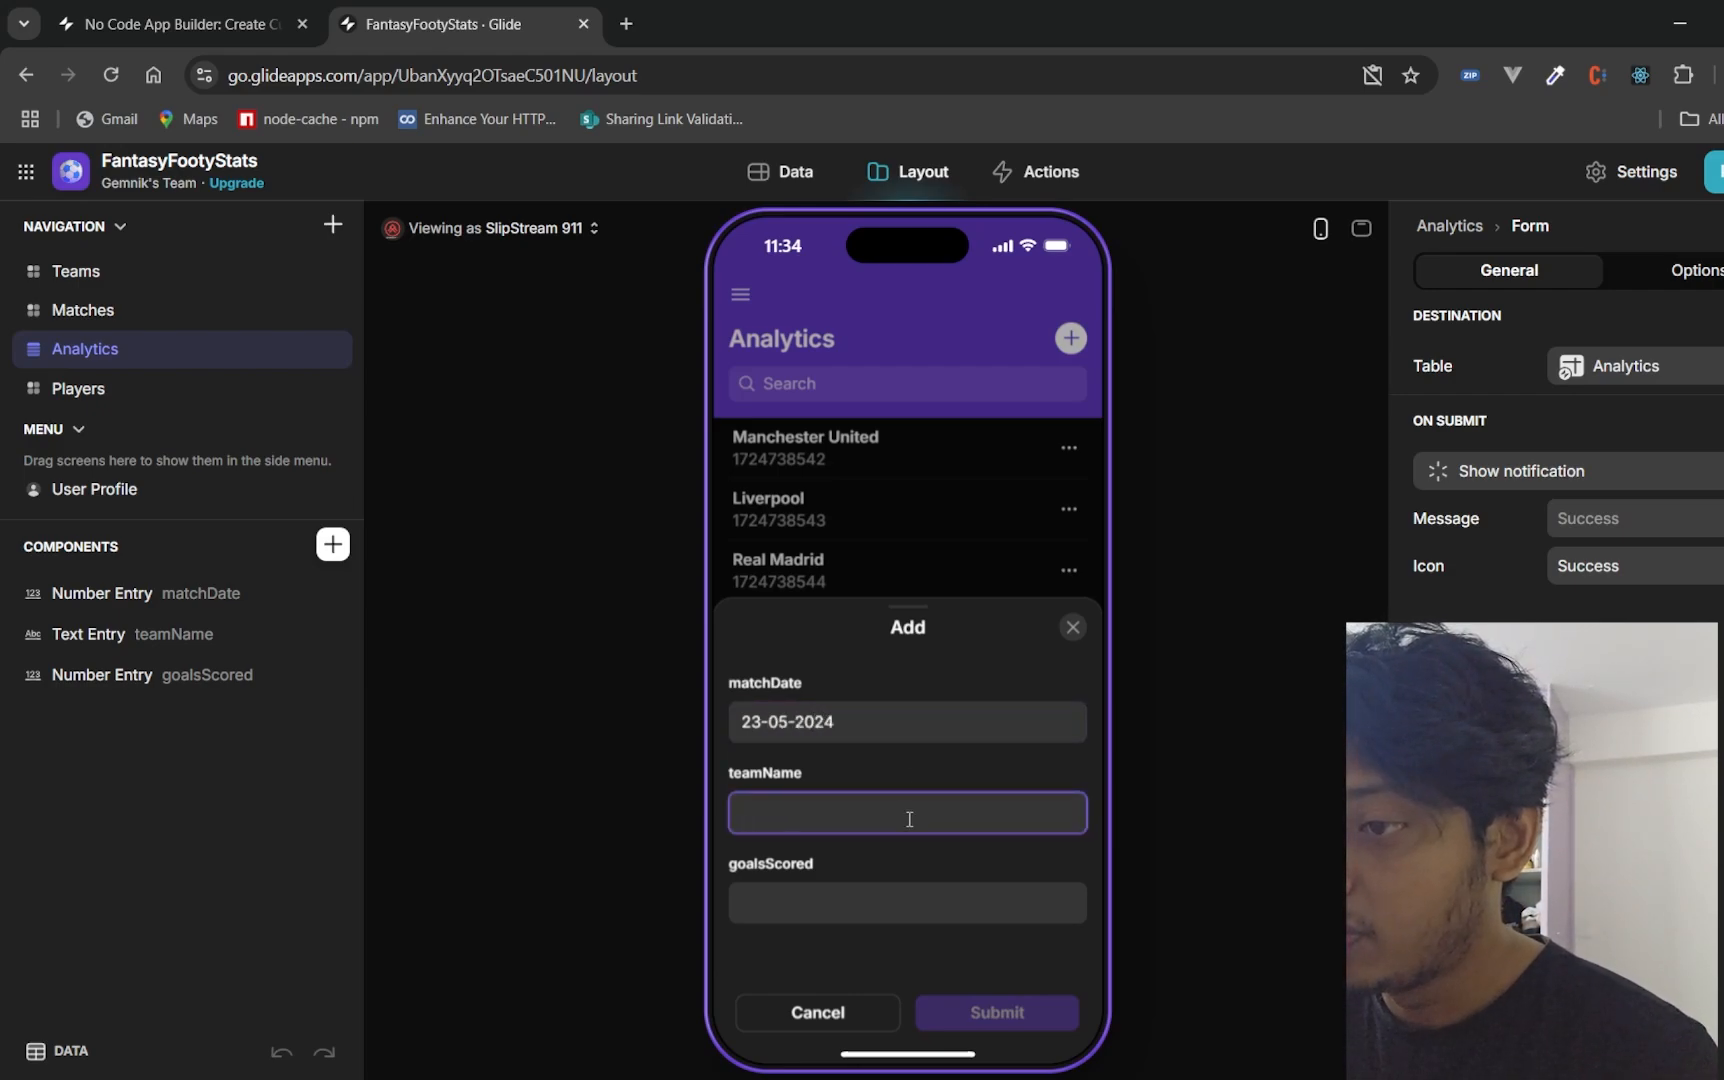
text(Barcelona)
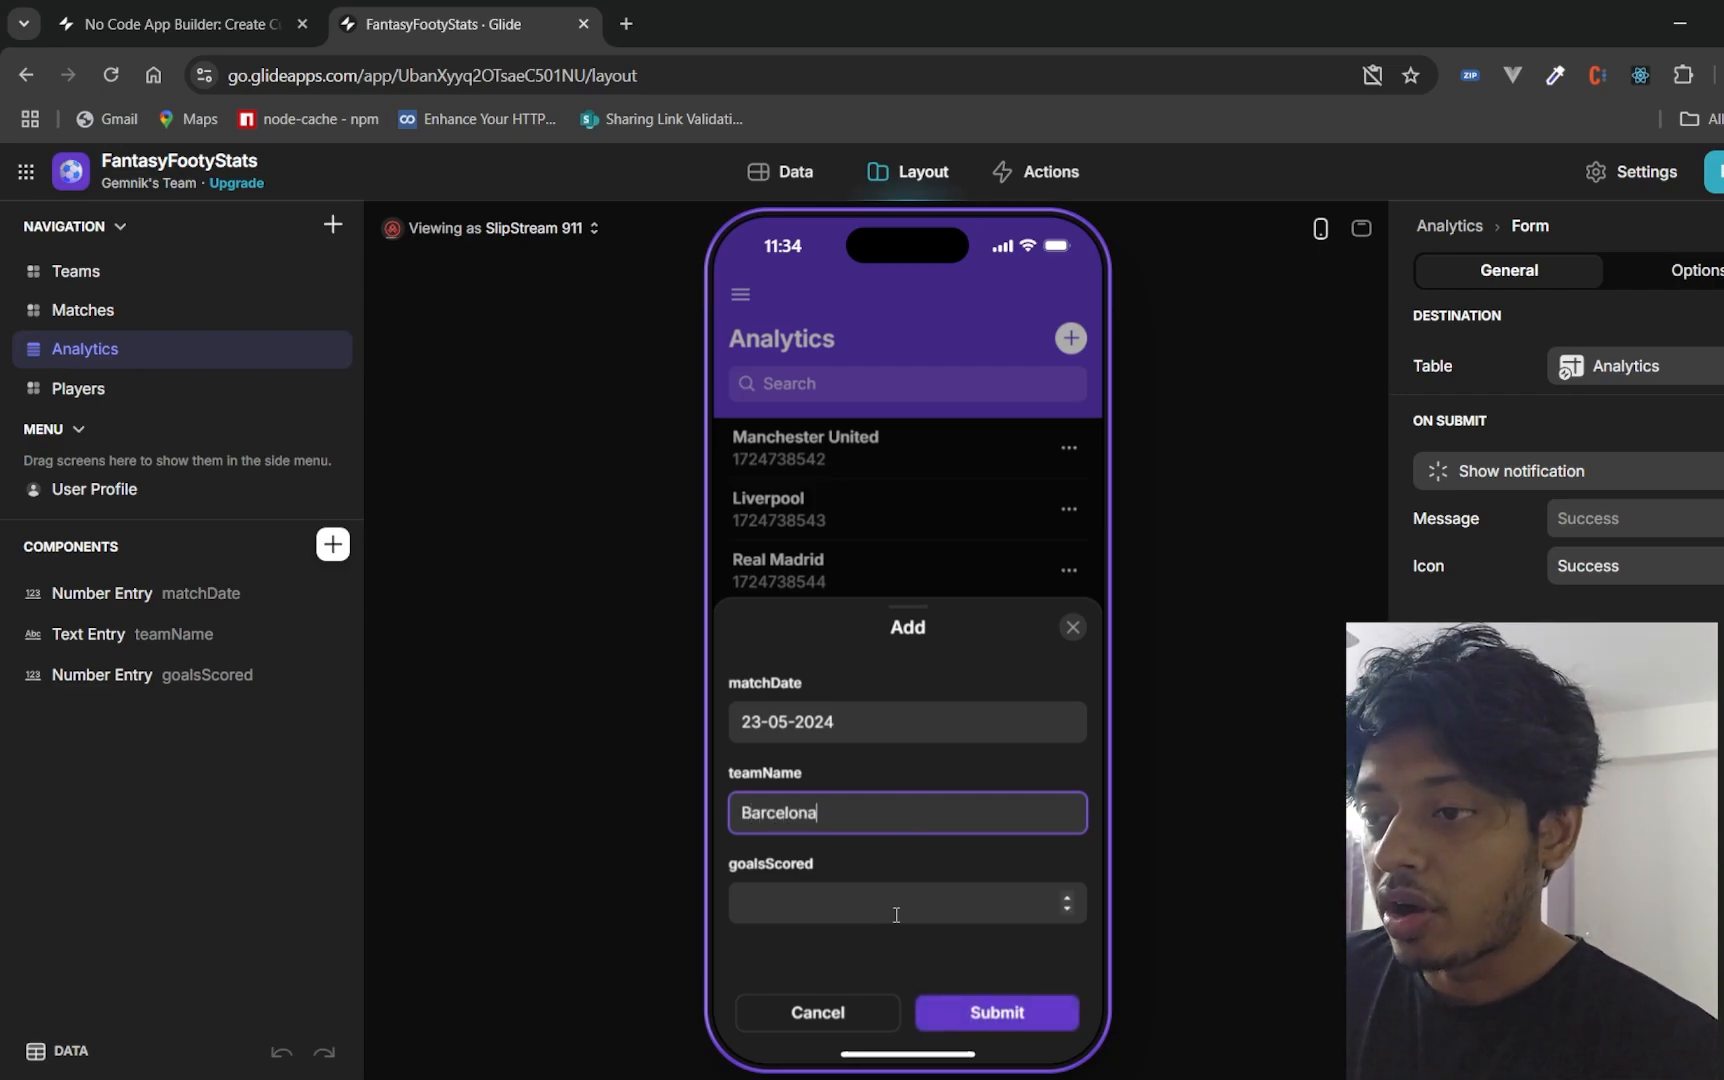
click(898, 912)
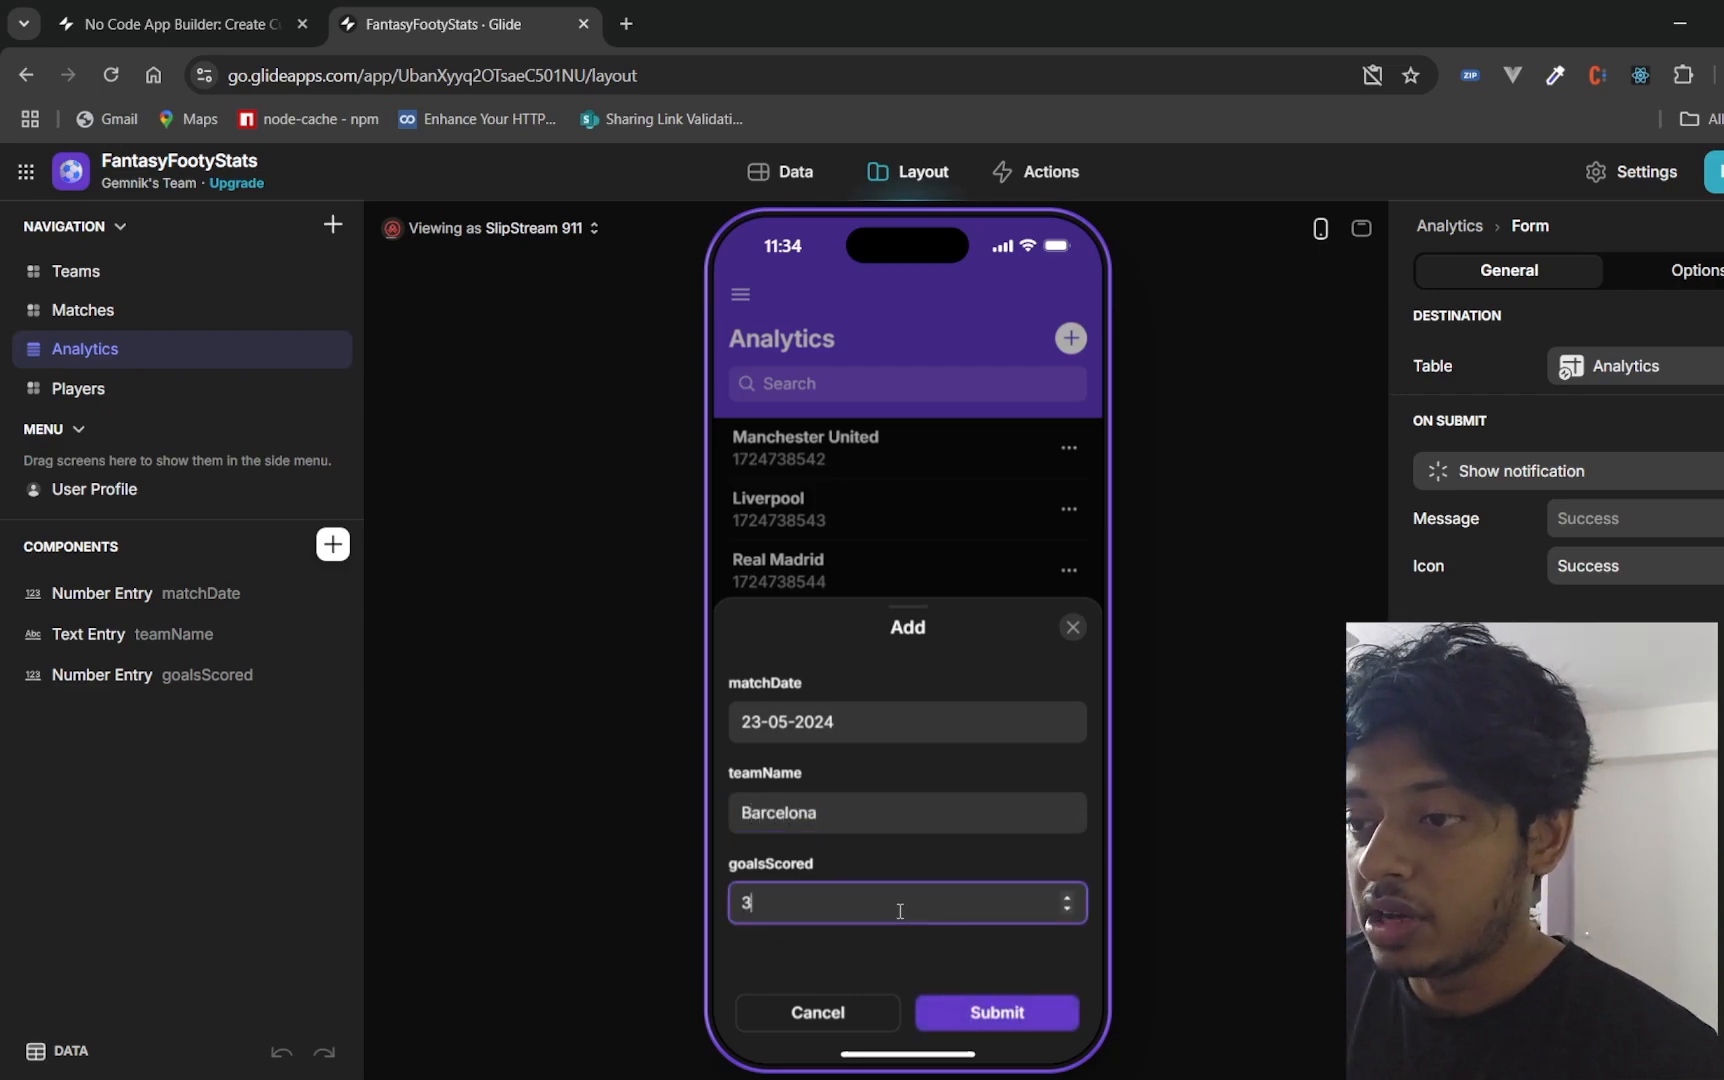
click(1001, 1014)
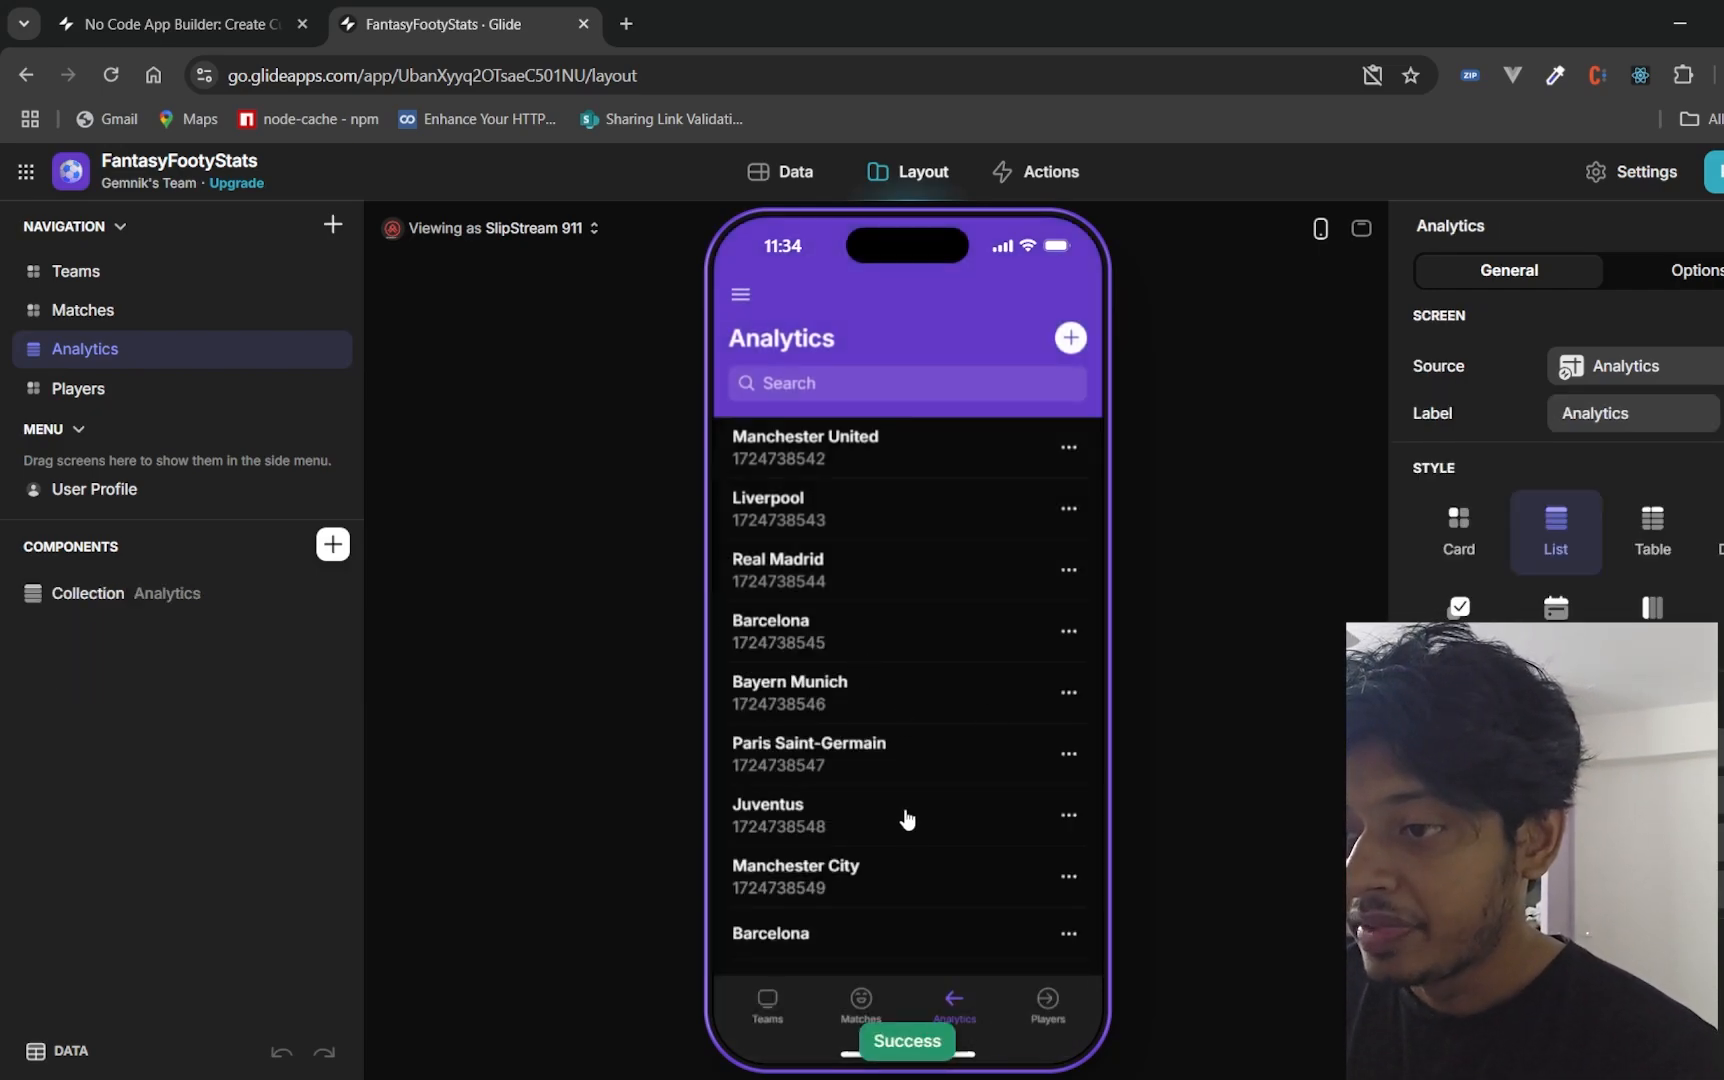
- Review the new Barcelona entry's details and edit form, returning to the Analytics list without changes
scroll(901, 877, down, 1)
click(779, 936)
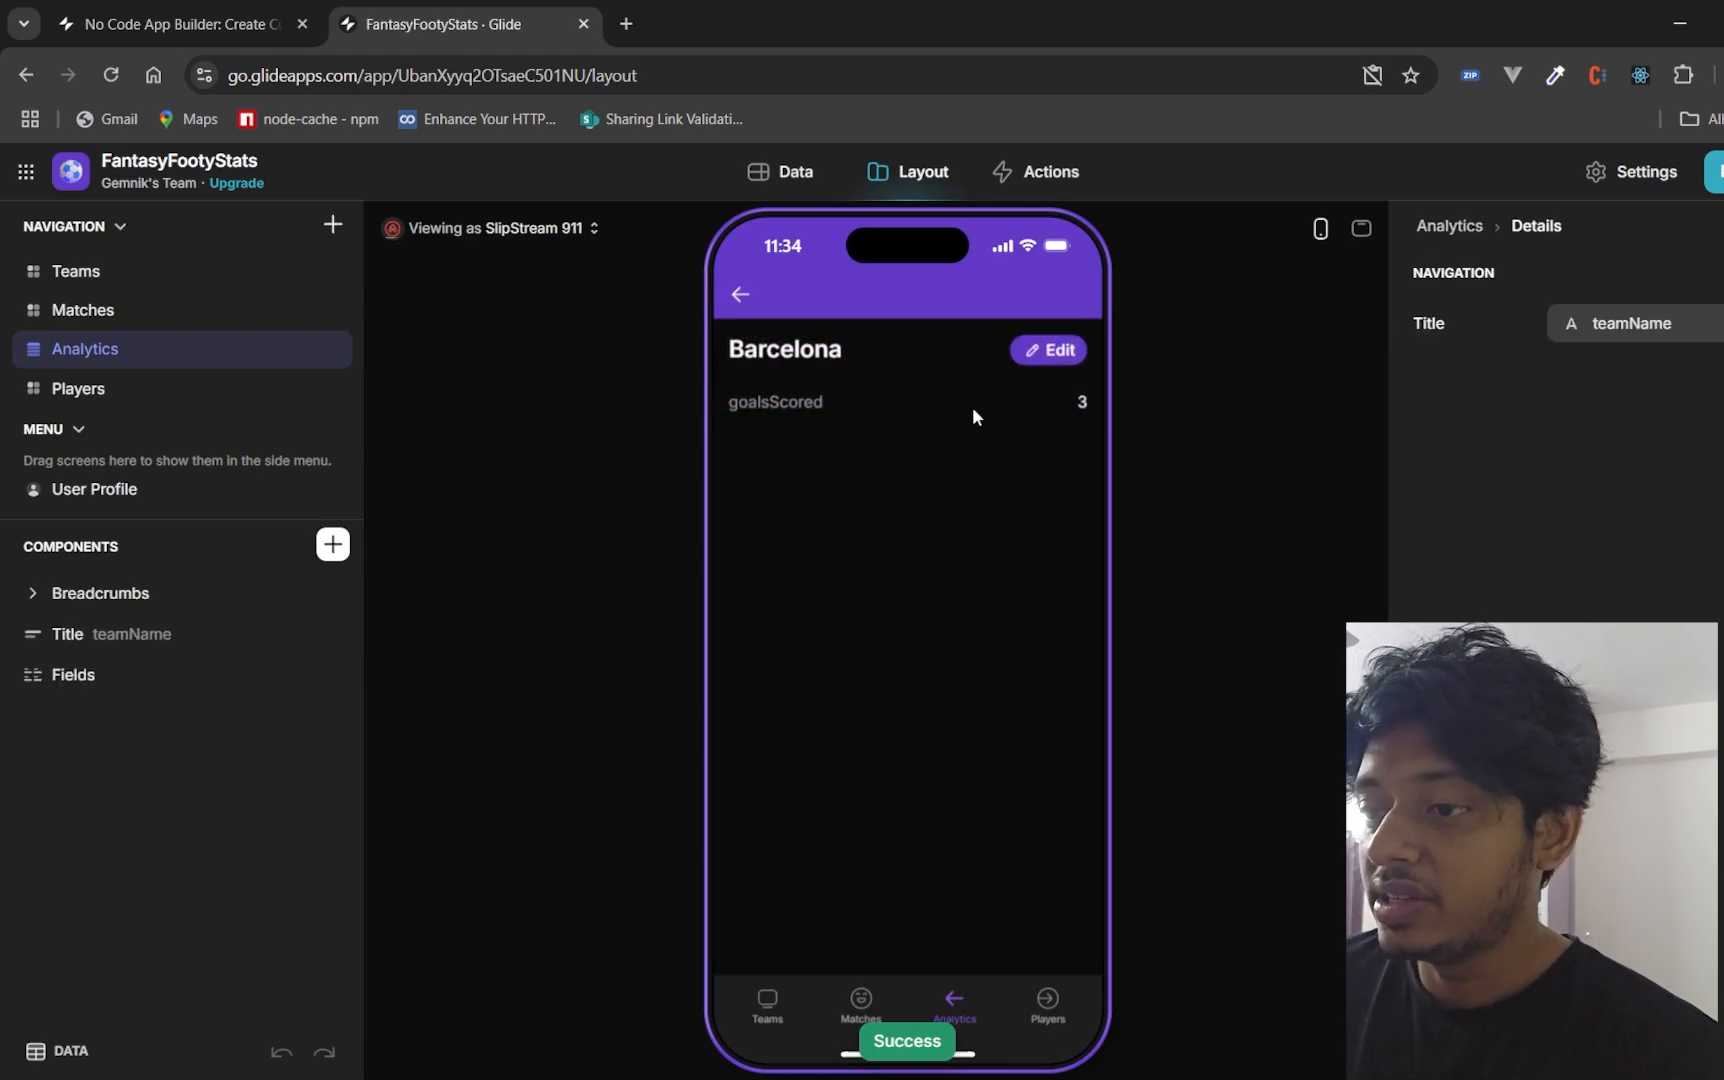
click(1046, 350)
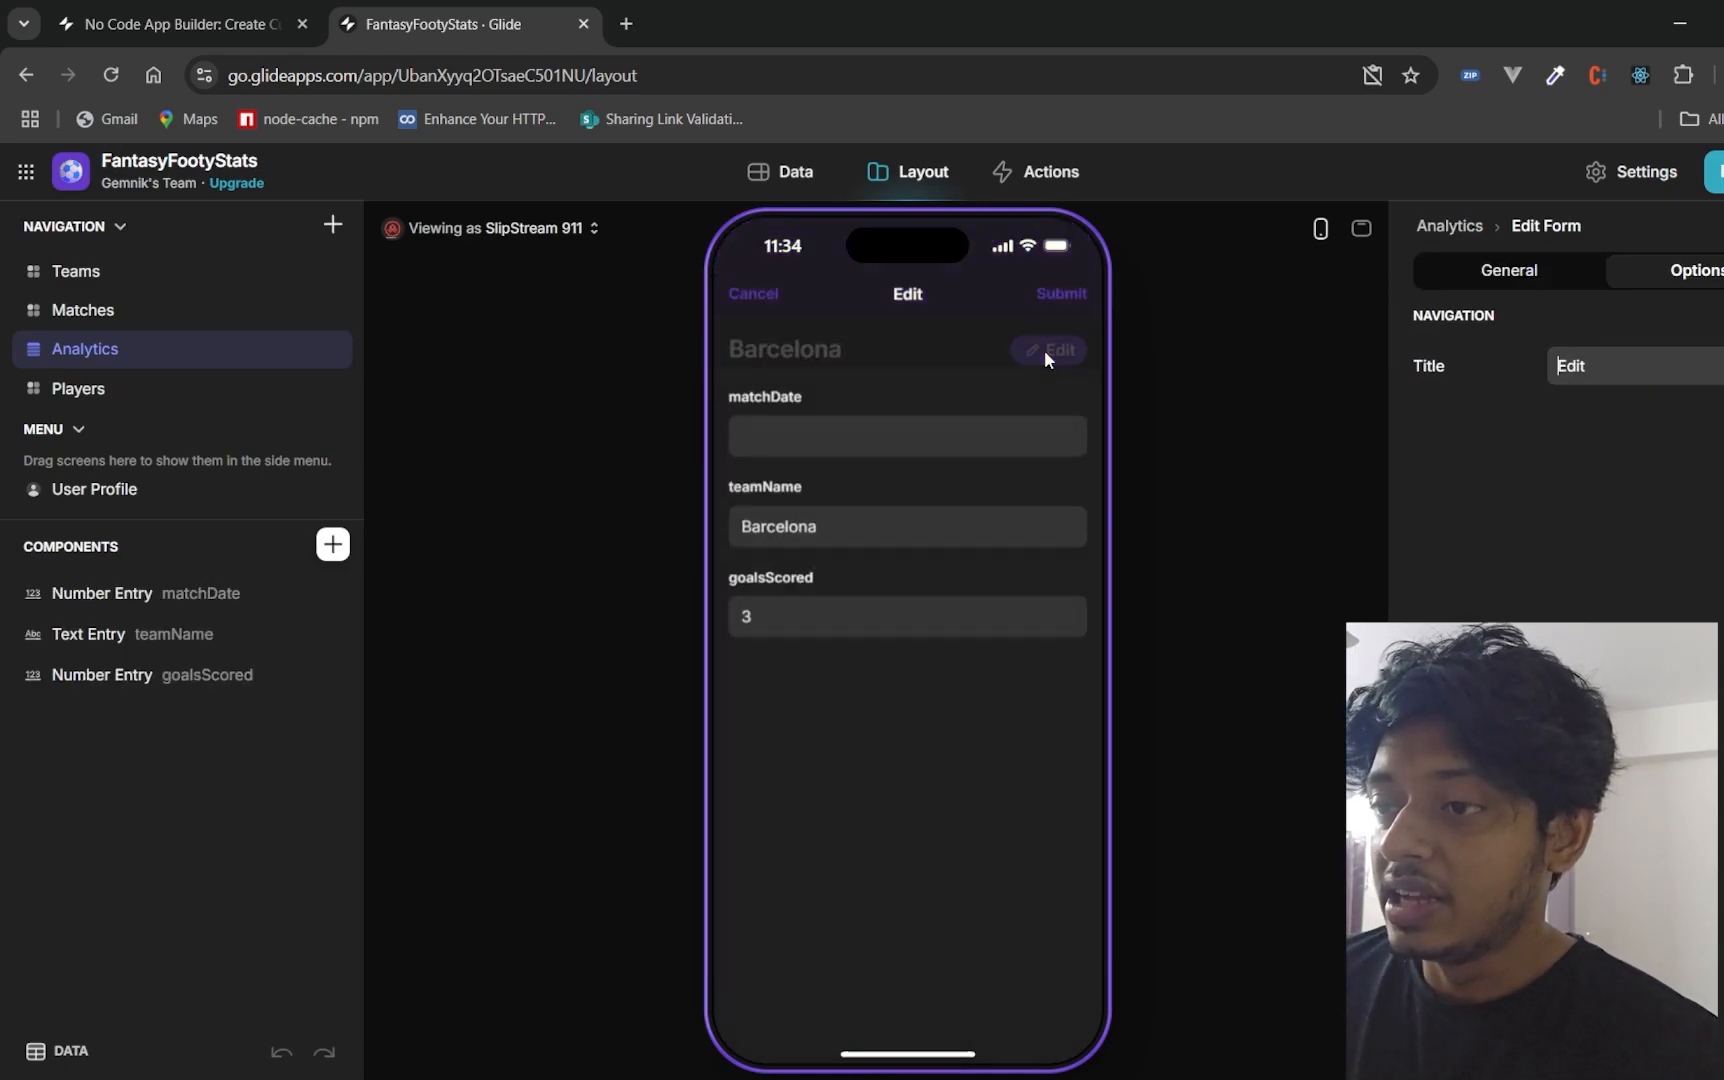
click(766, 298)
click(741, 298)
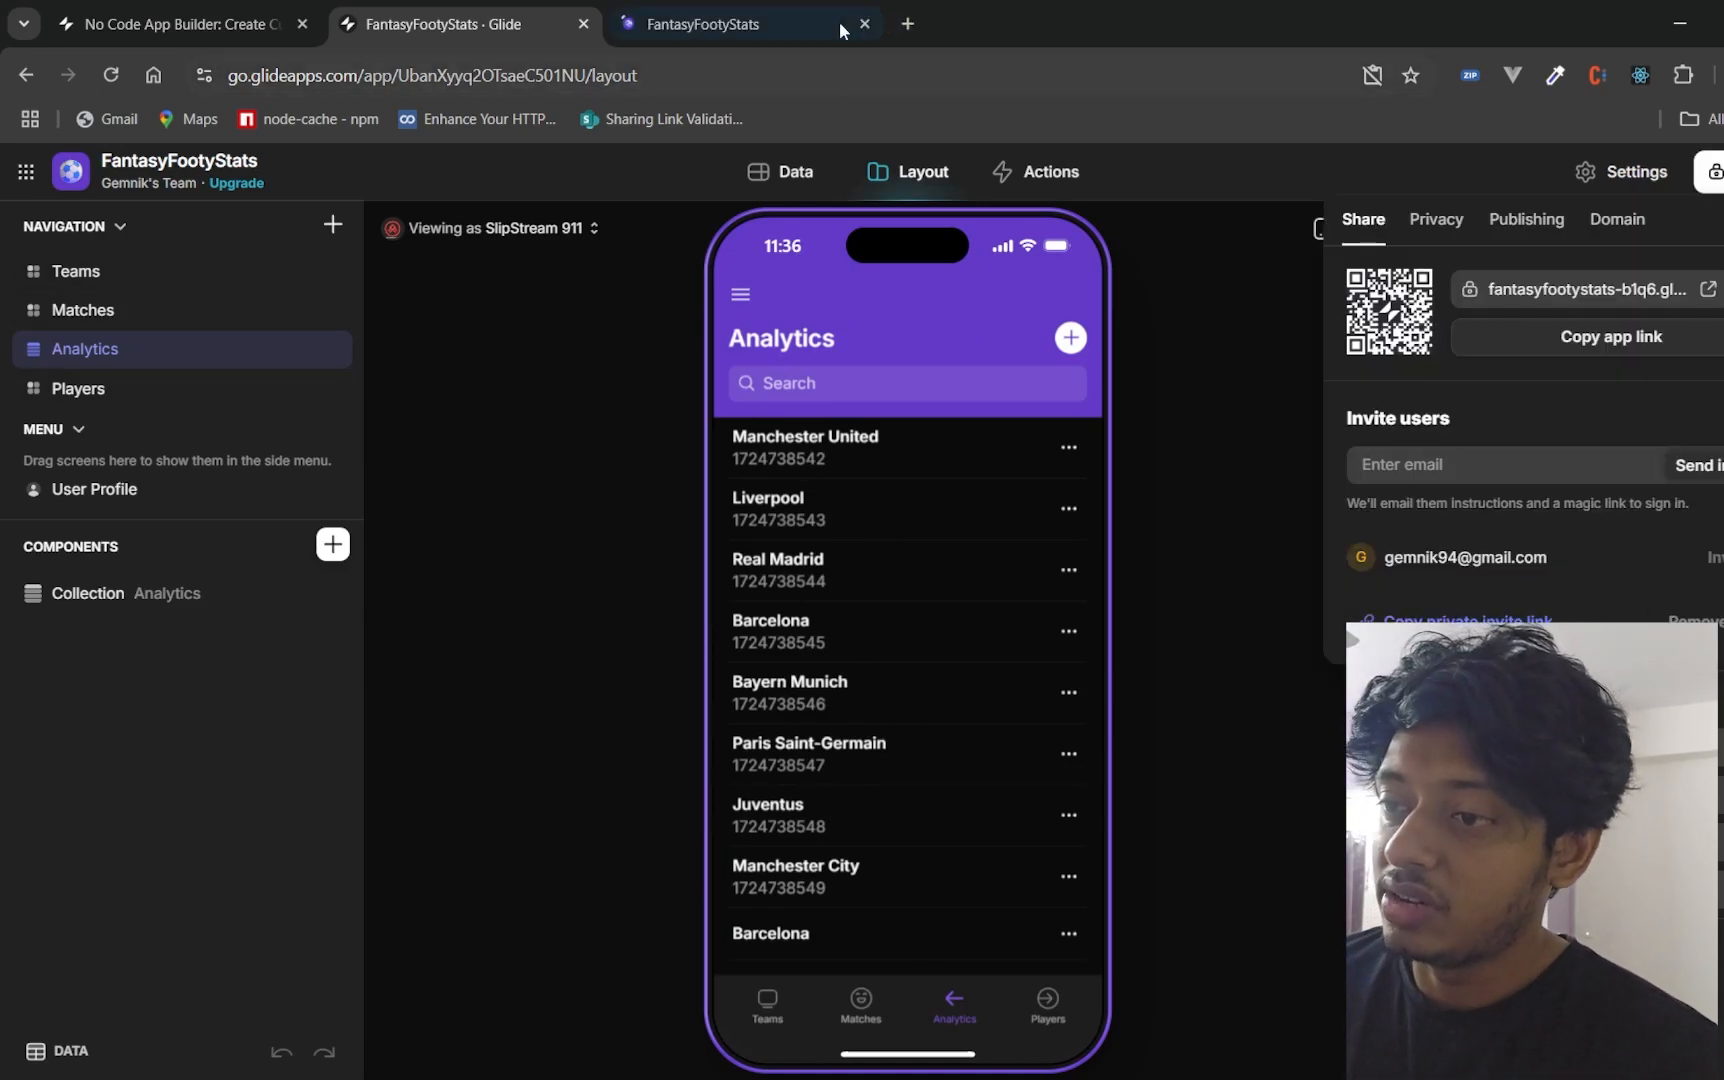
- Make the app public in its privacy settings and copy the app link
click(1436, 219)
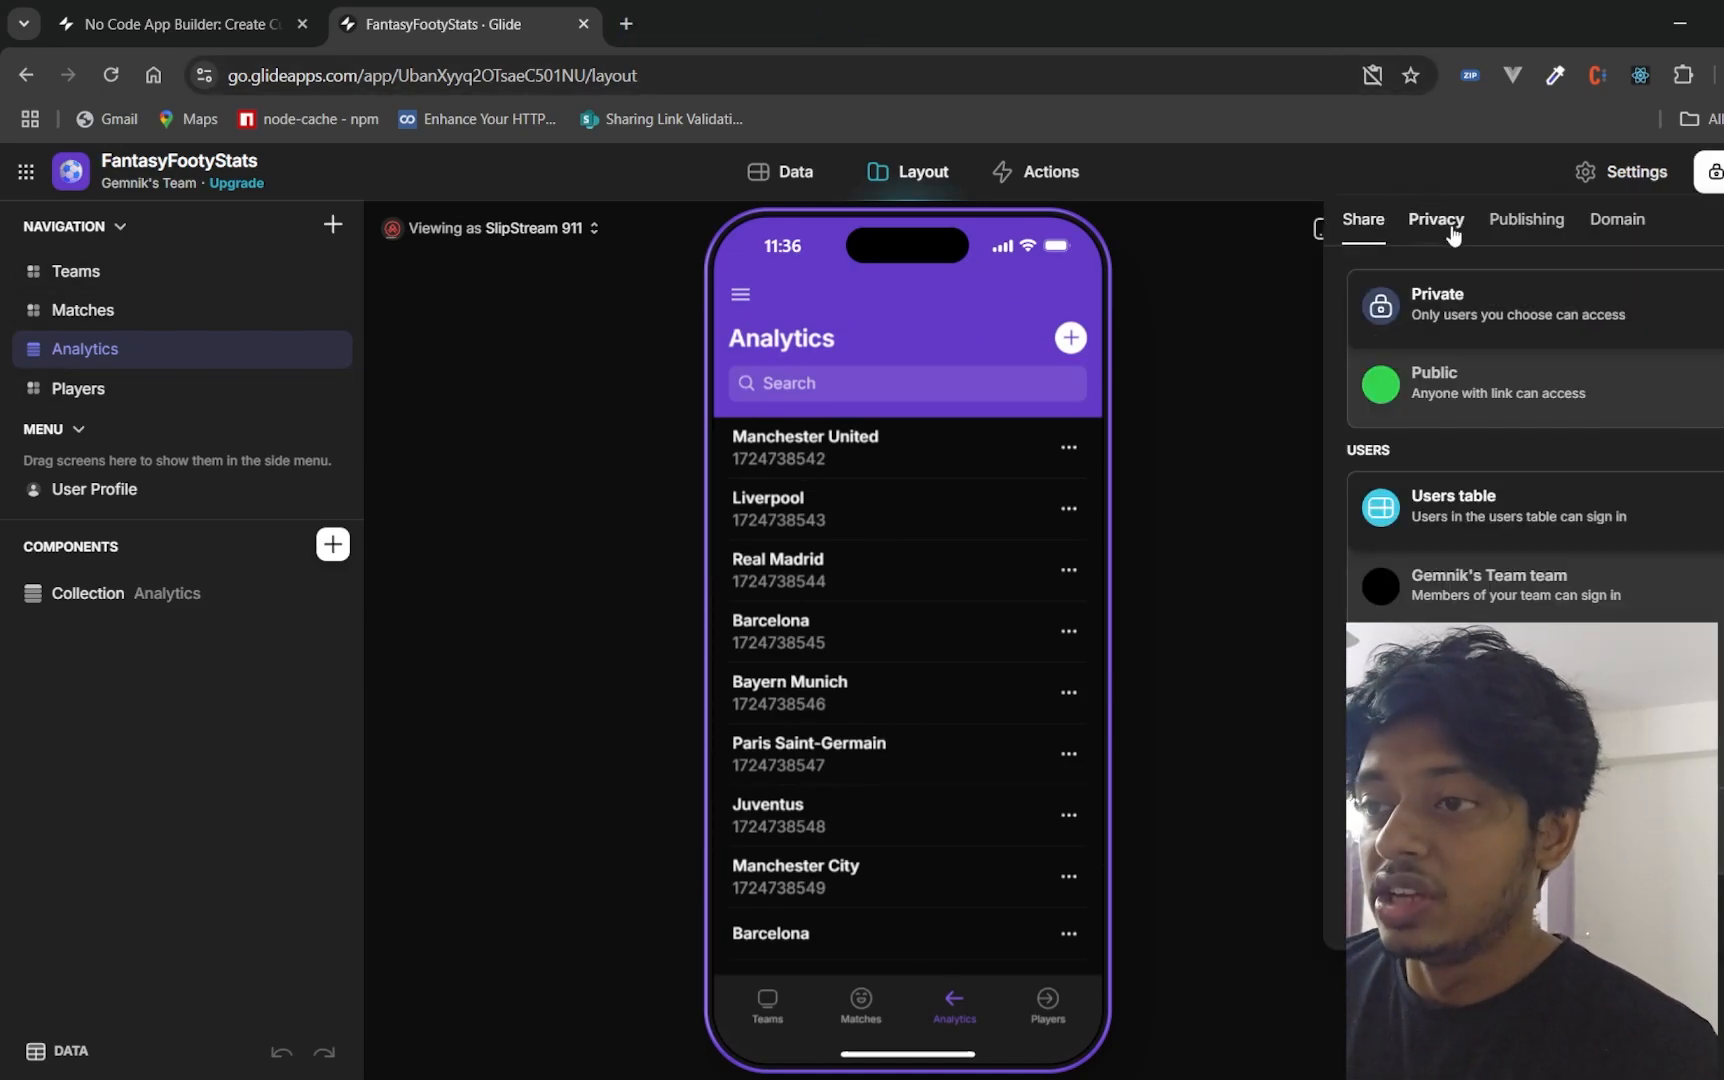
click(1500, 385)
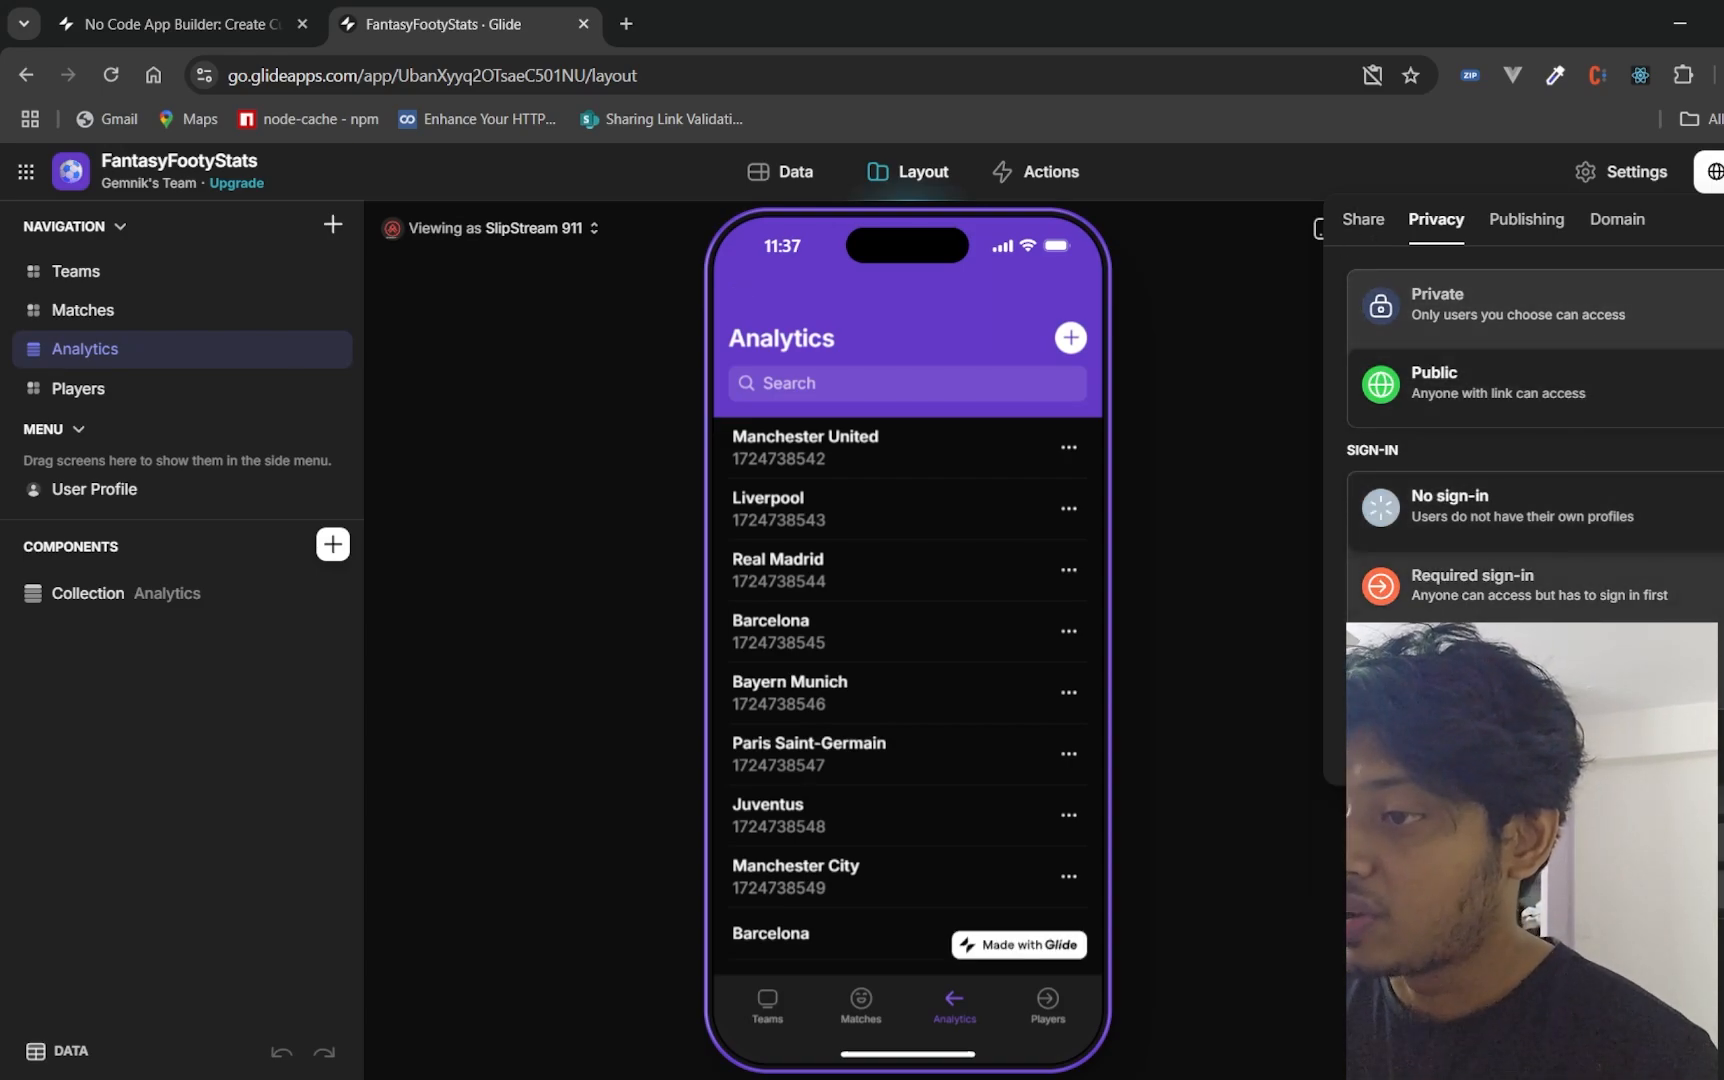
click(1362, 222)
click(1651, 342)
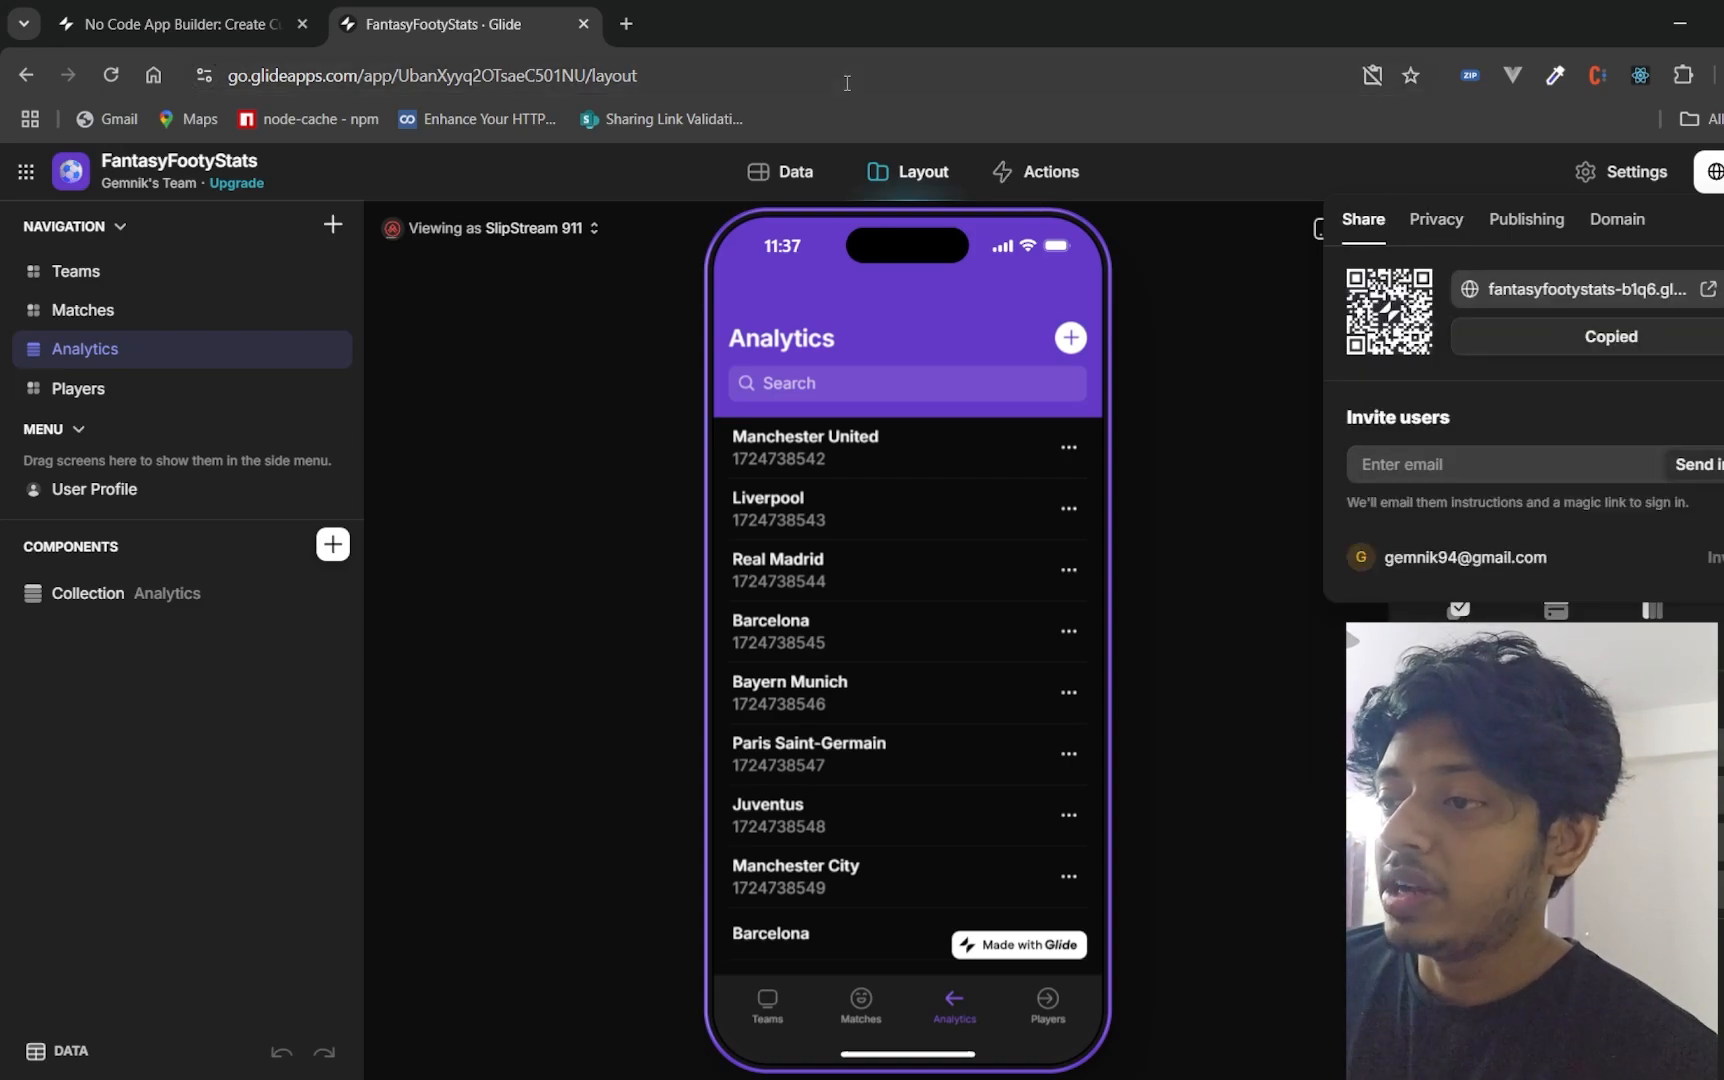
- Open the copied app link in a new browser tab and permanently dismiss the offline notice
click(627, 24)
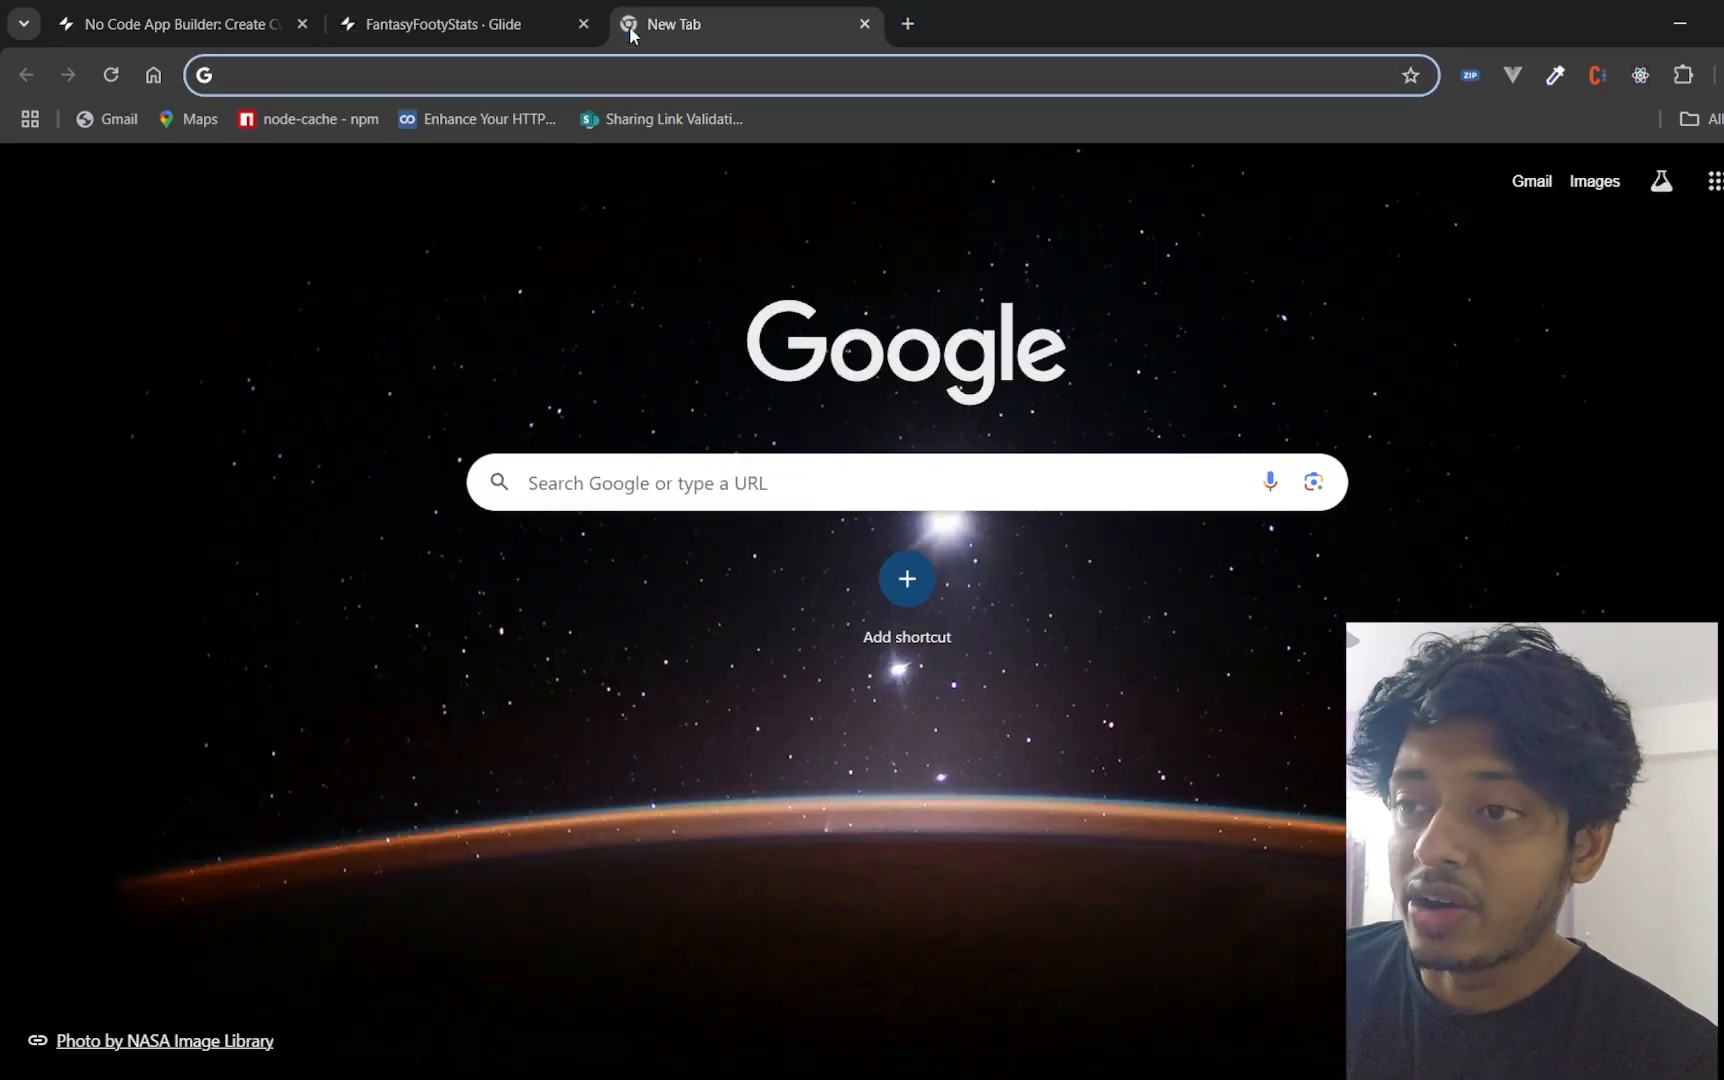
key(ctrl+v)
key(Return)
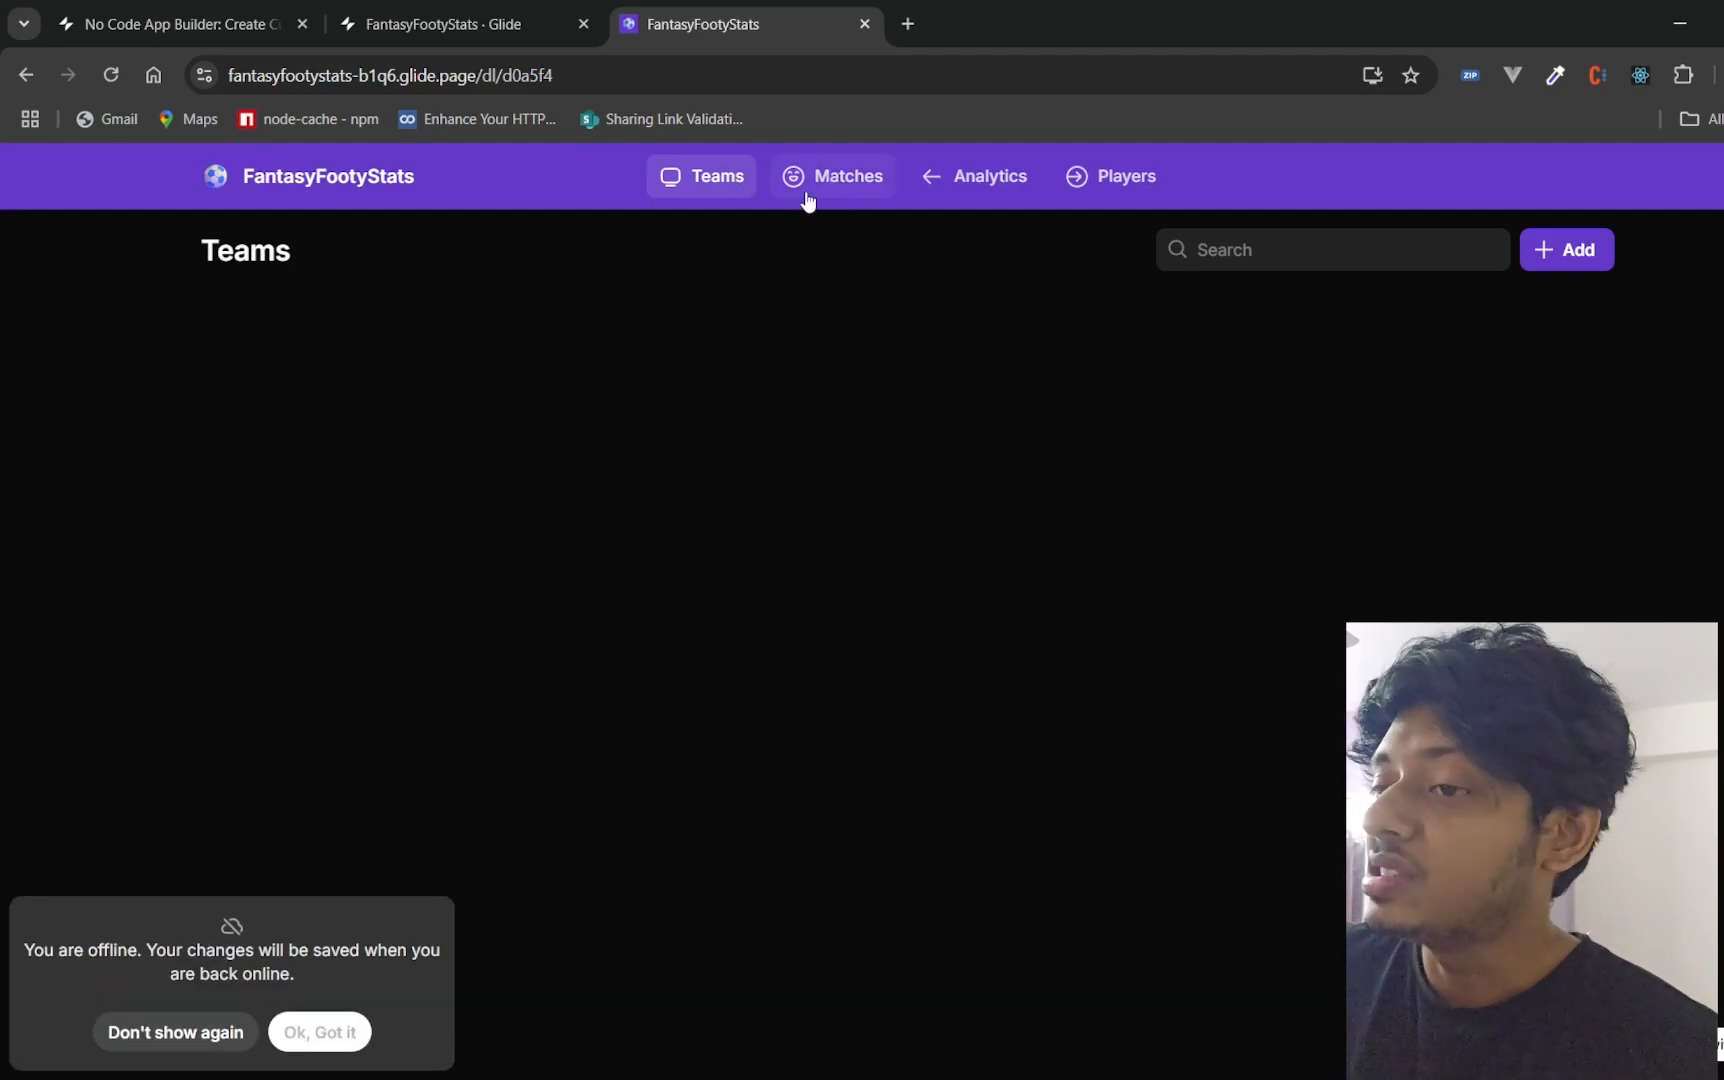
click(199, 1040)
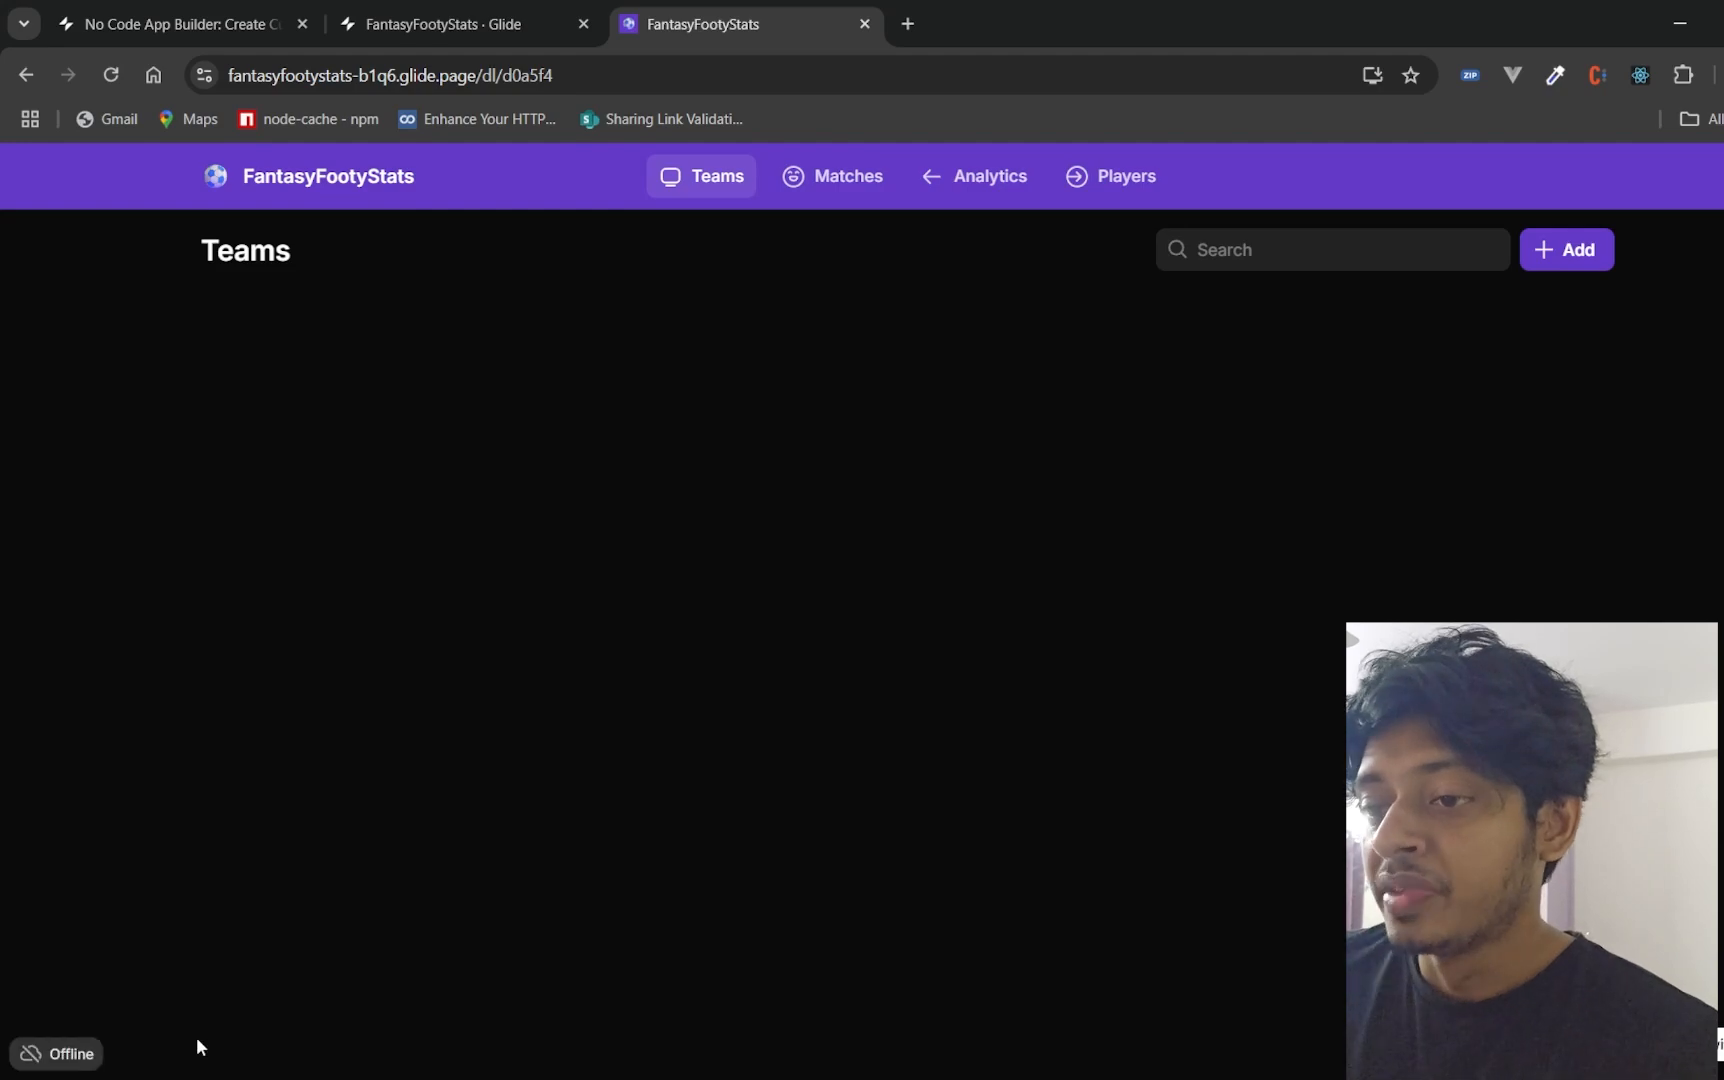
- Add a team named Barcelona with 11 total players and a team value of 600 in the published app
click(1558, 266)
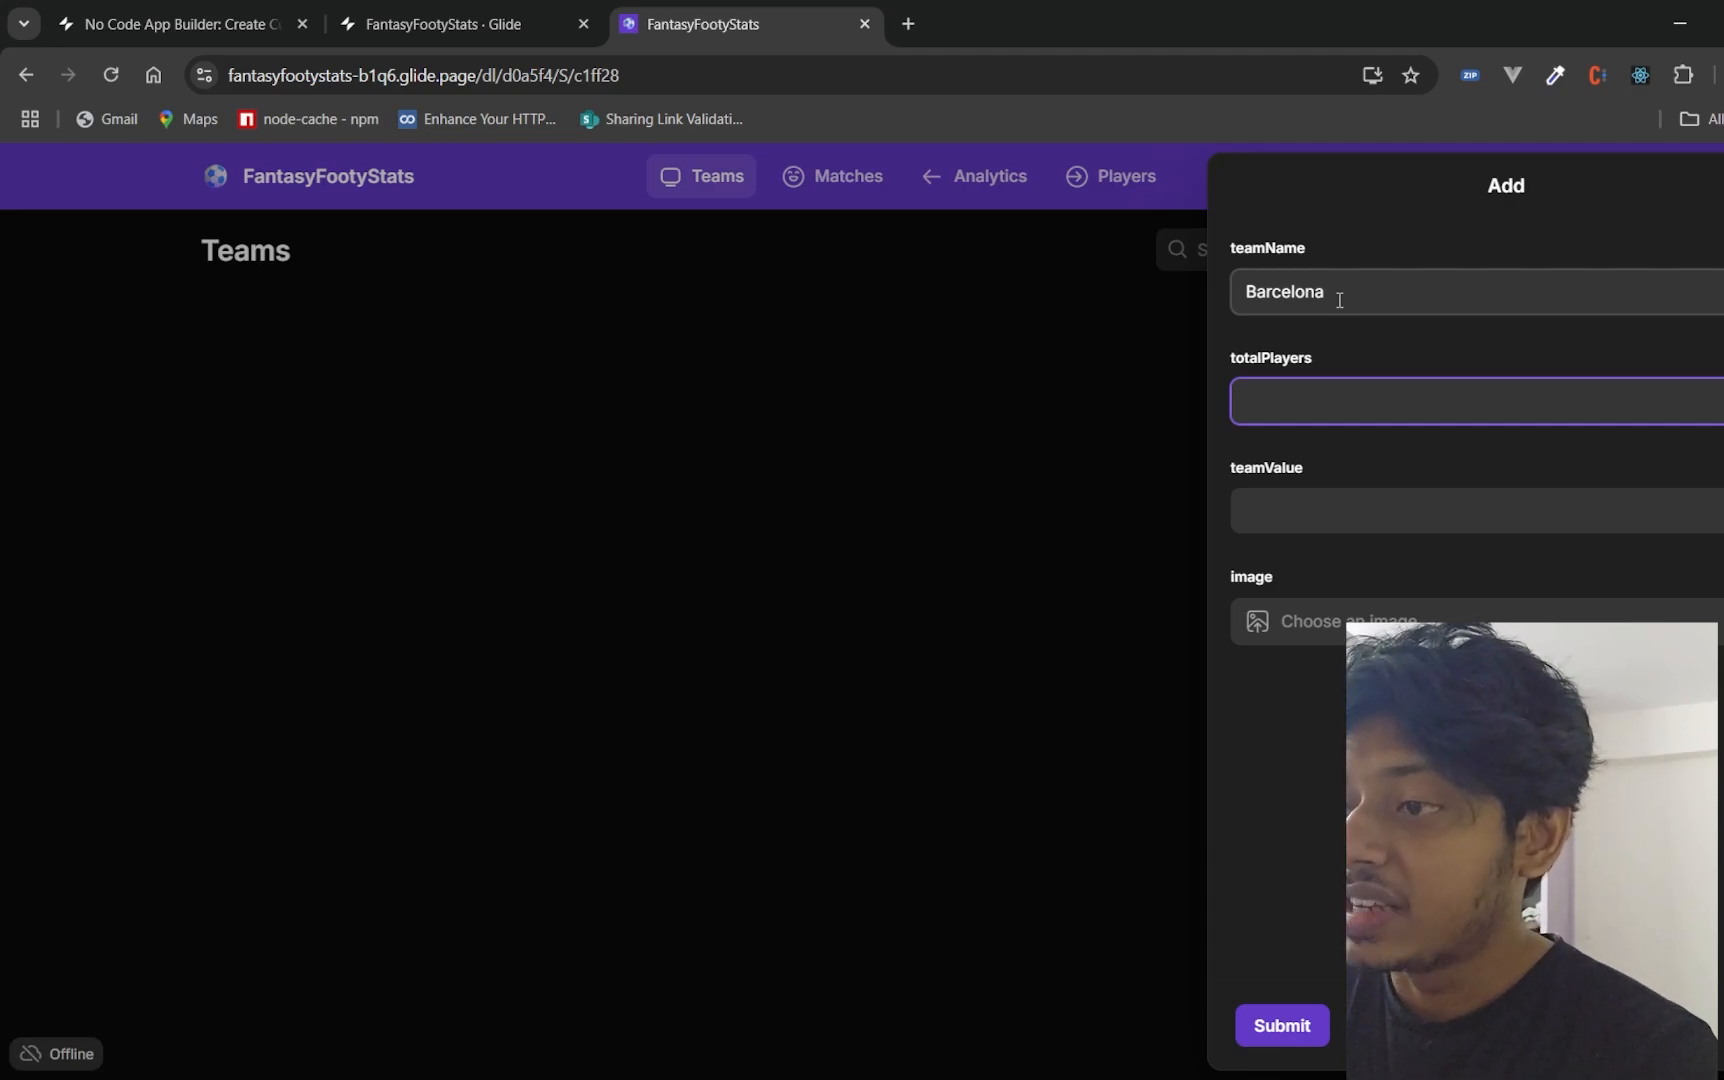
text(11)
key(Tab)
text(60)
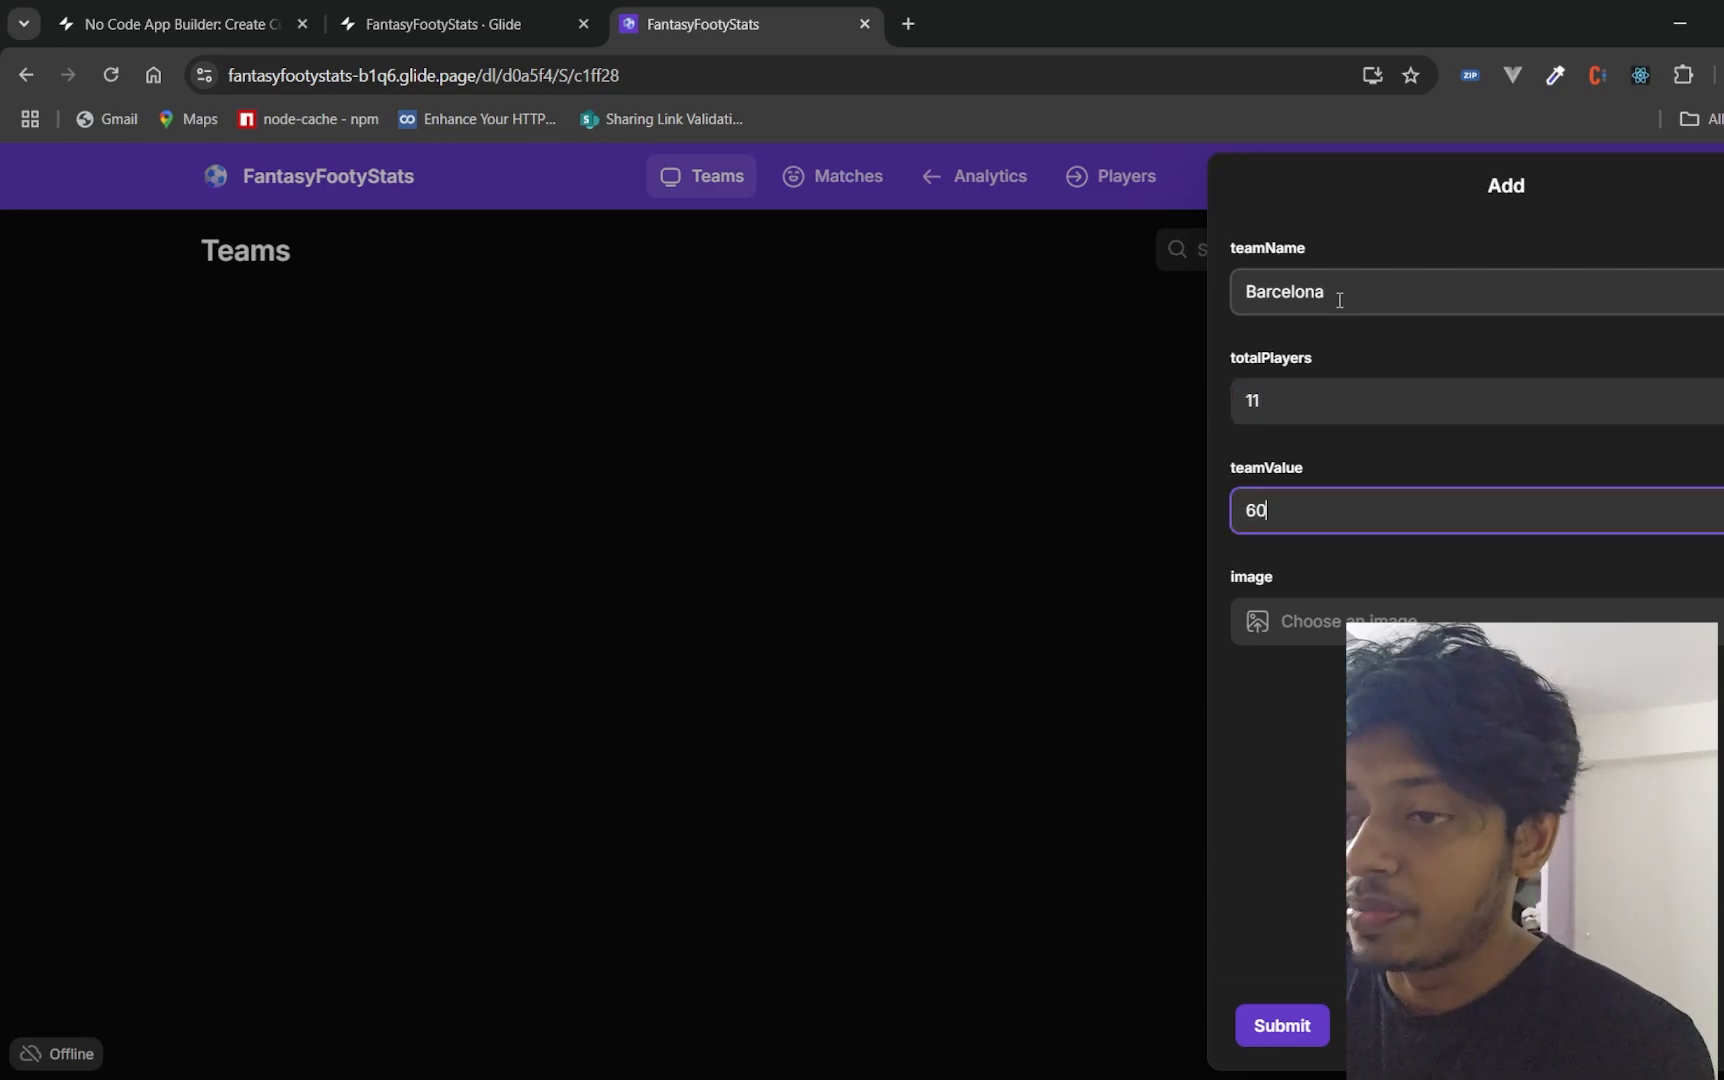
text(0)
click(1300, 1028)
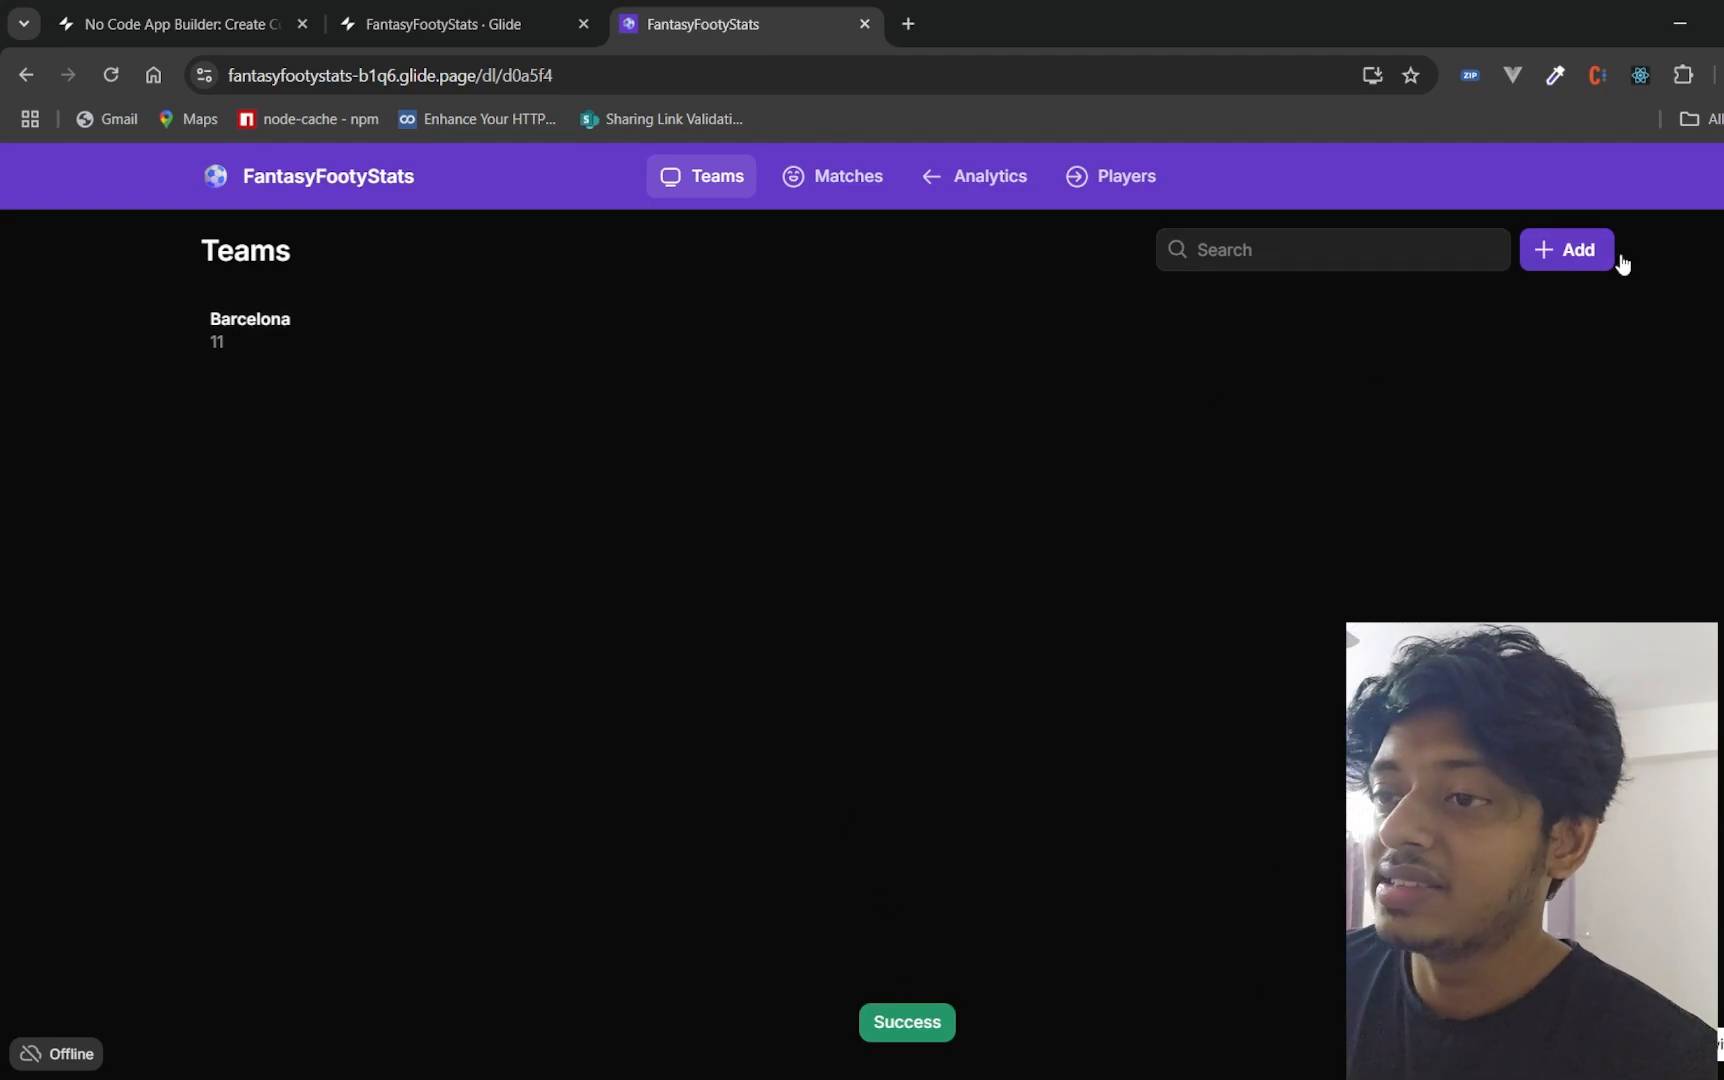
- Fill in a new team entry named Real madrid with 11 total players and a team value of 1000
click(1580, 262)
click(1294, 288)
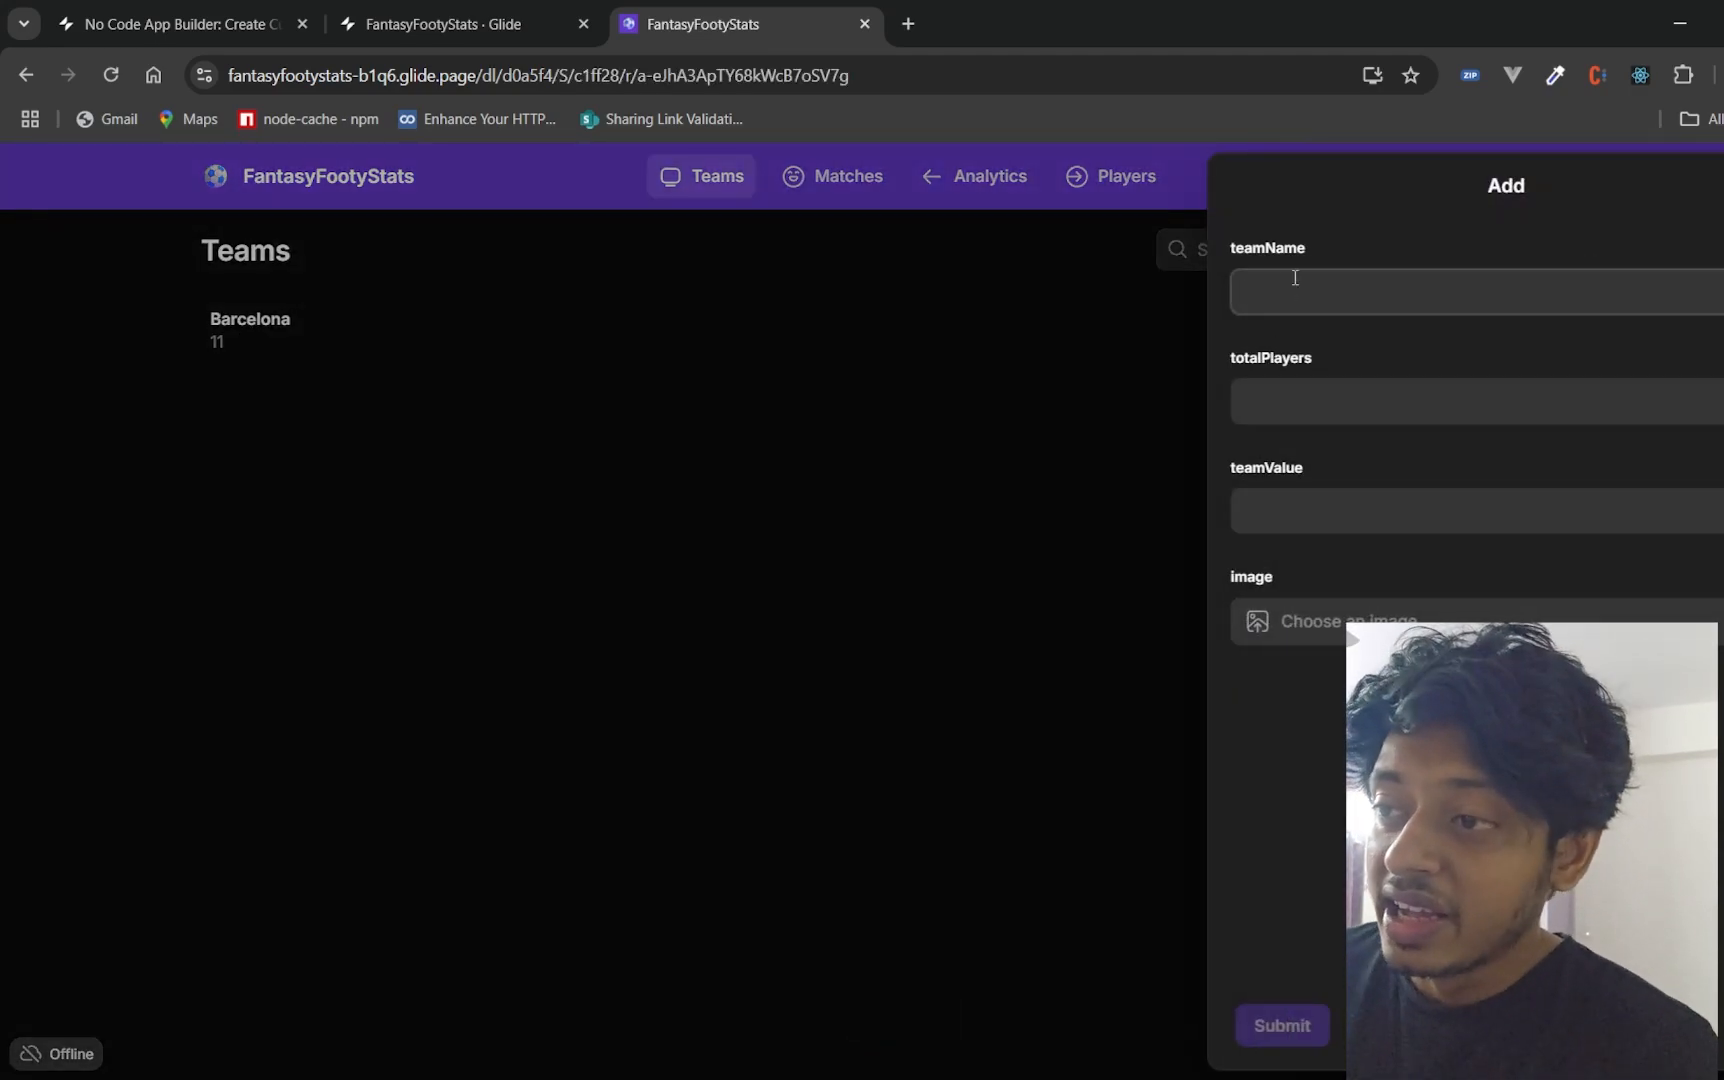
text(Real ama)
key(BackSpace)
key(BackSpace)
key(BackSpace)
text(madrid)
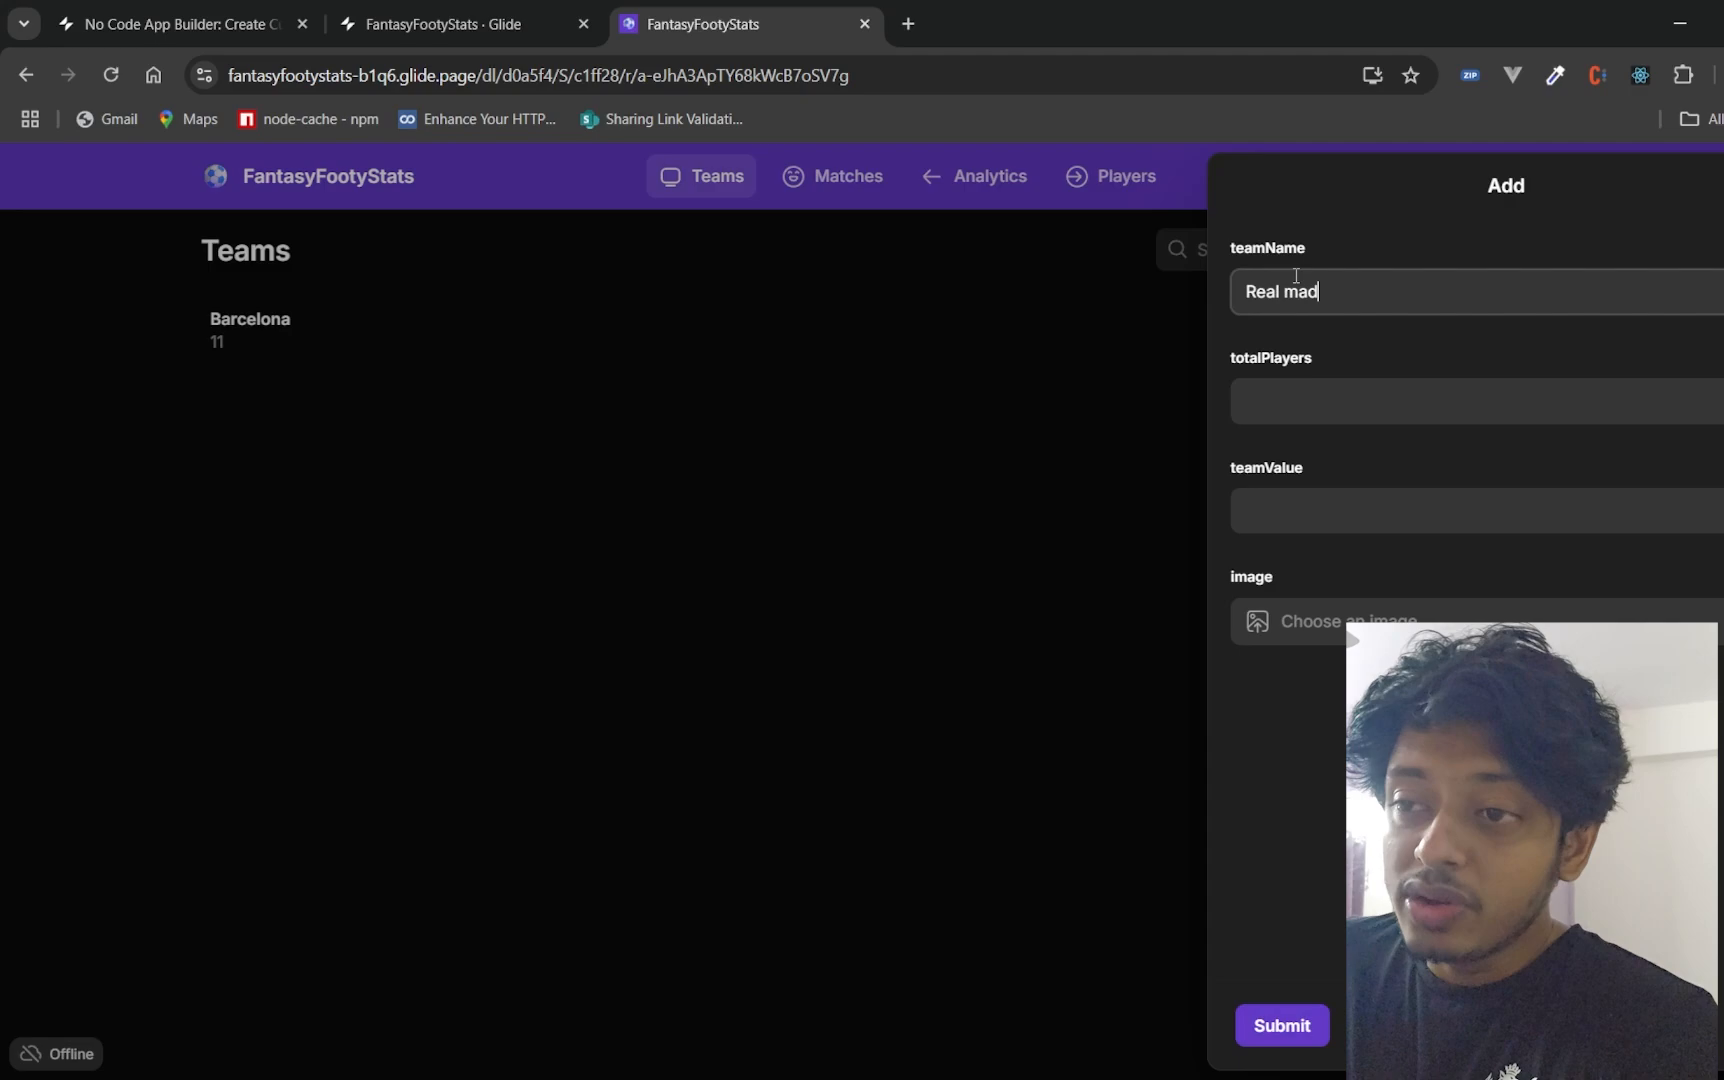
key(Tab)
text(11)
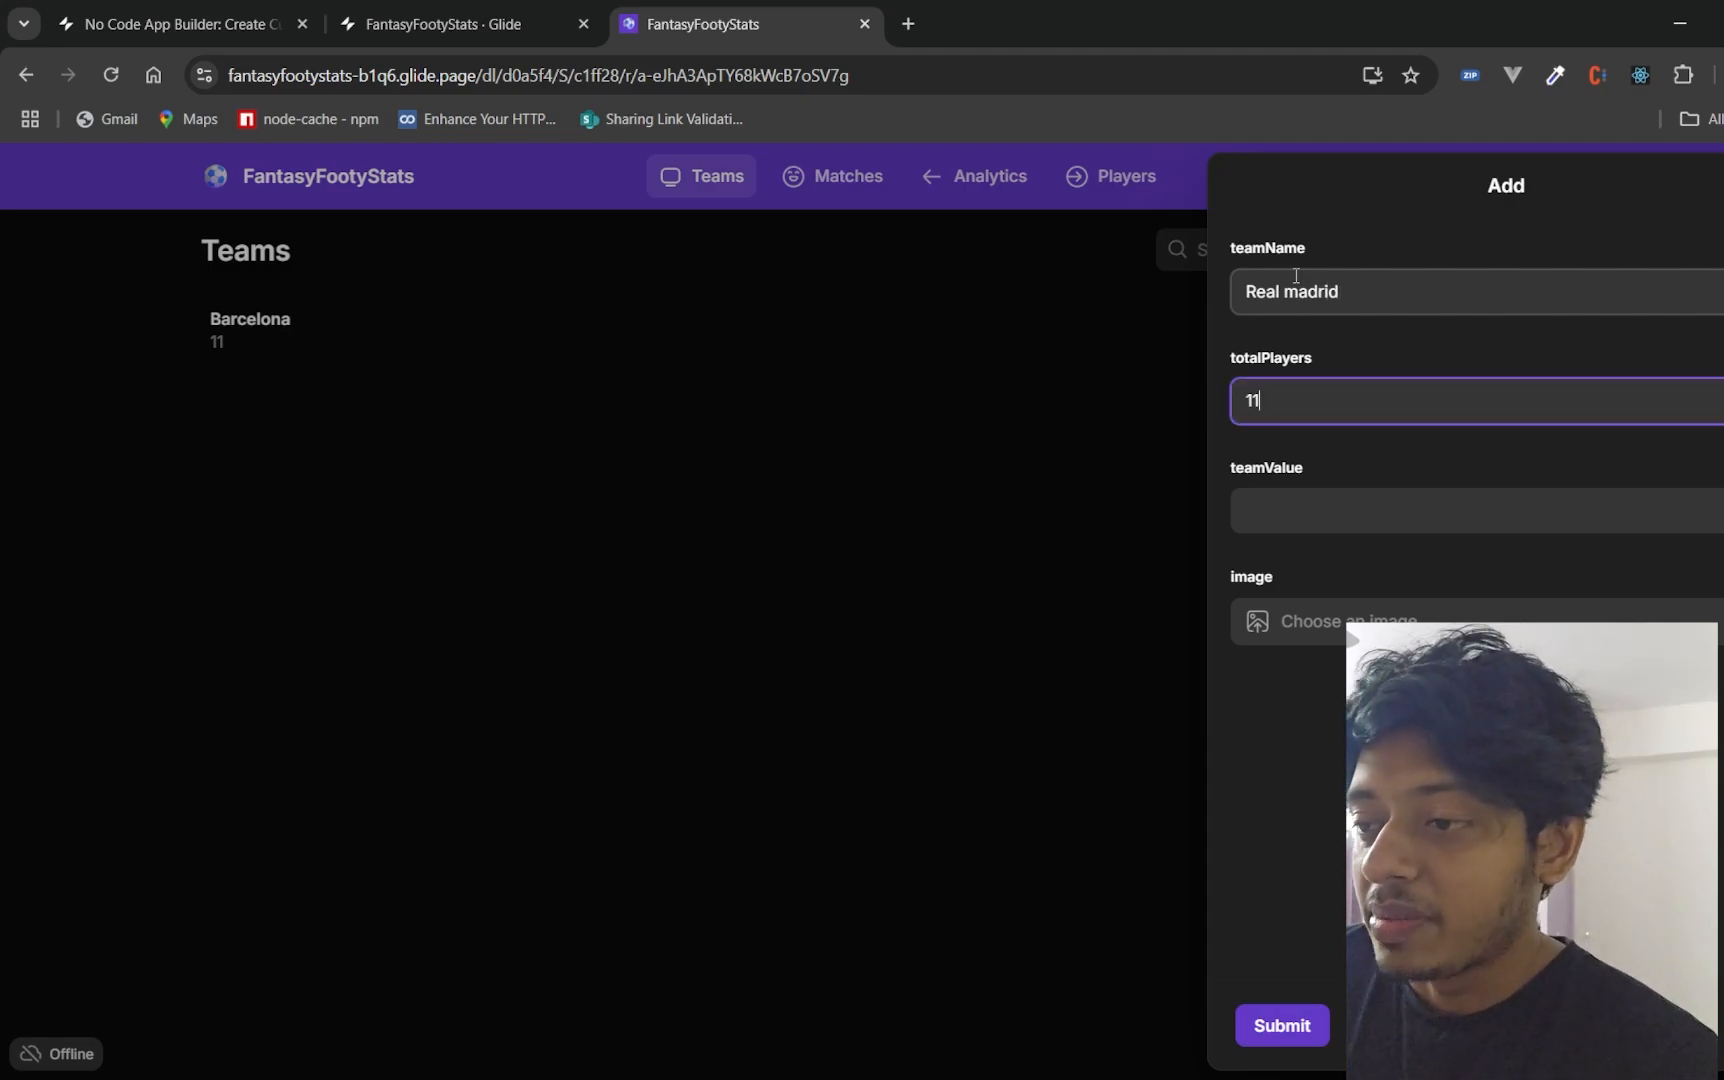
key(Tab)
text(1000)
key(Tab)
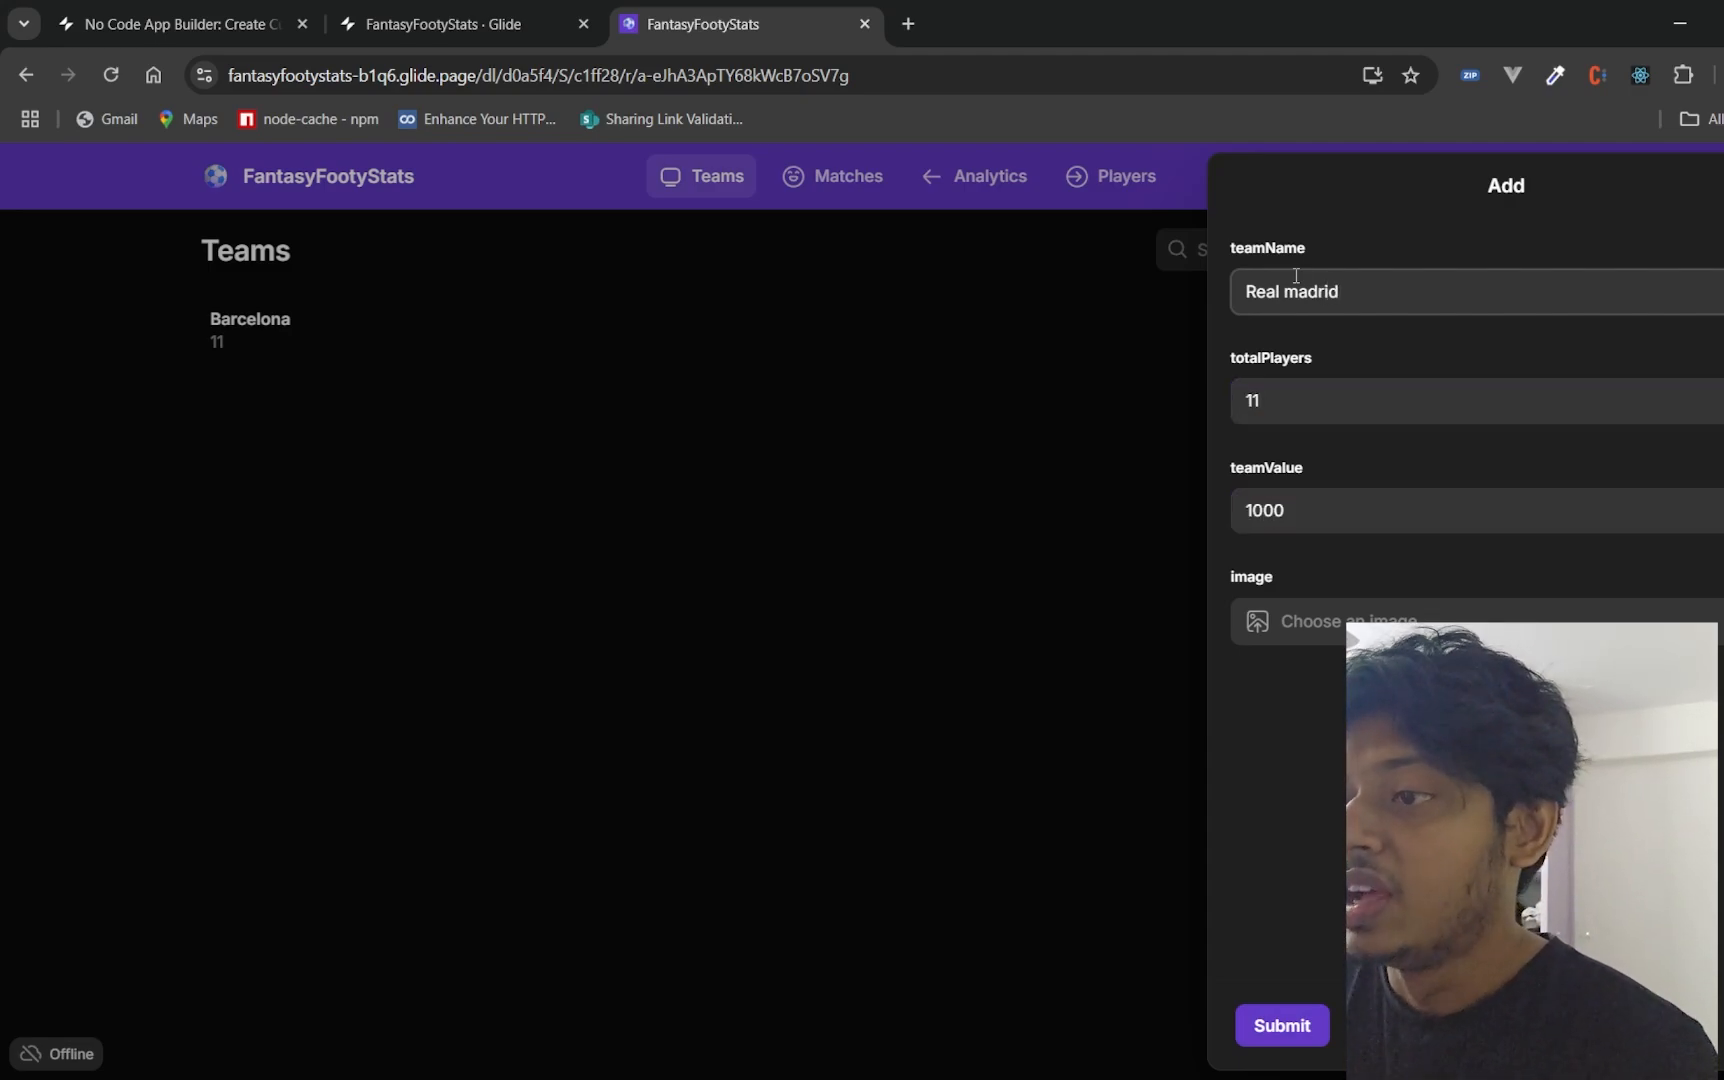
- Attach a PNG image to the Real madrid team entry and submit it
click(1256, 617)
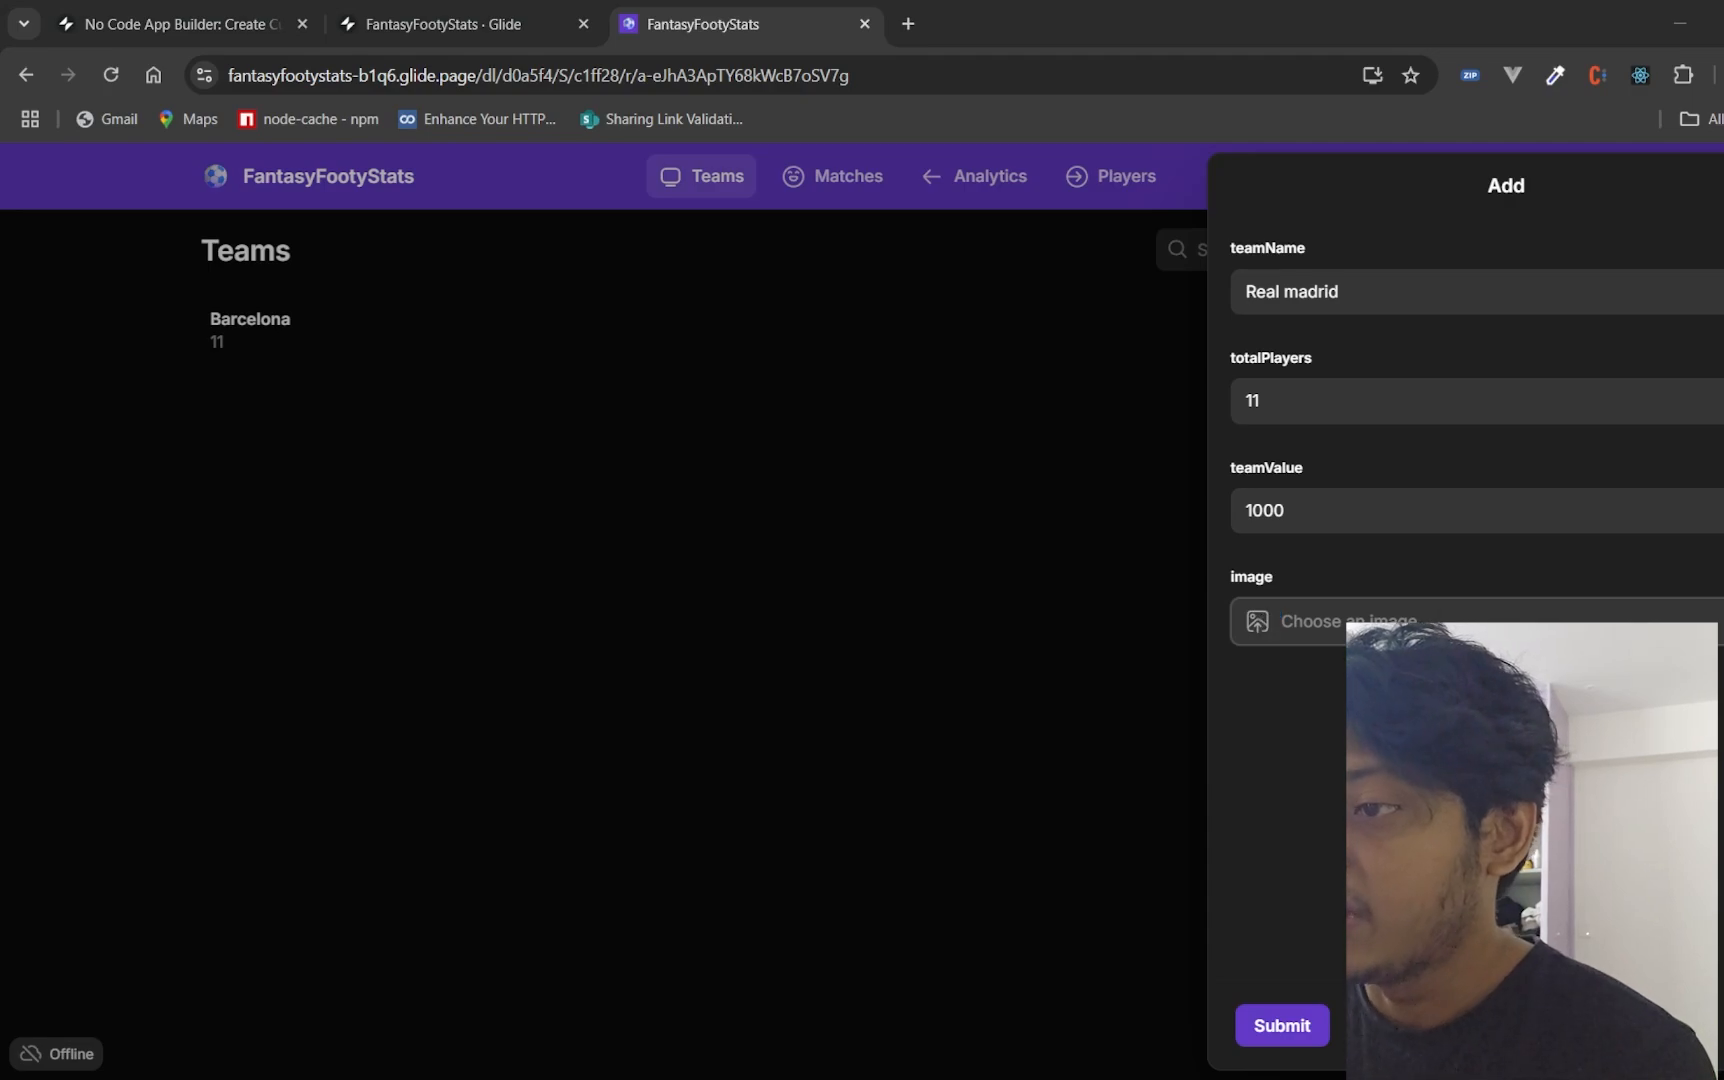
key(Return)
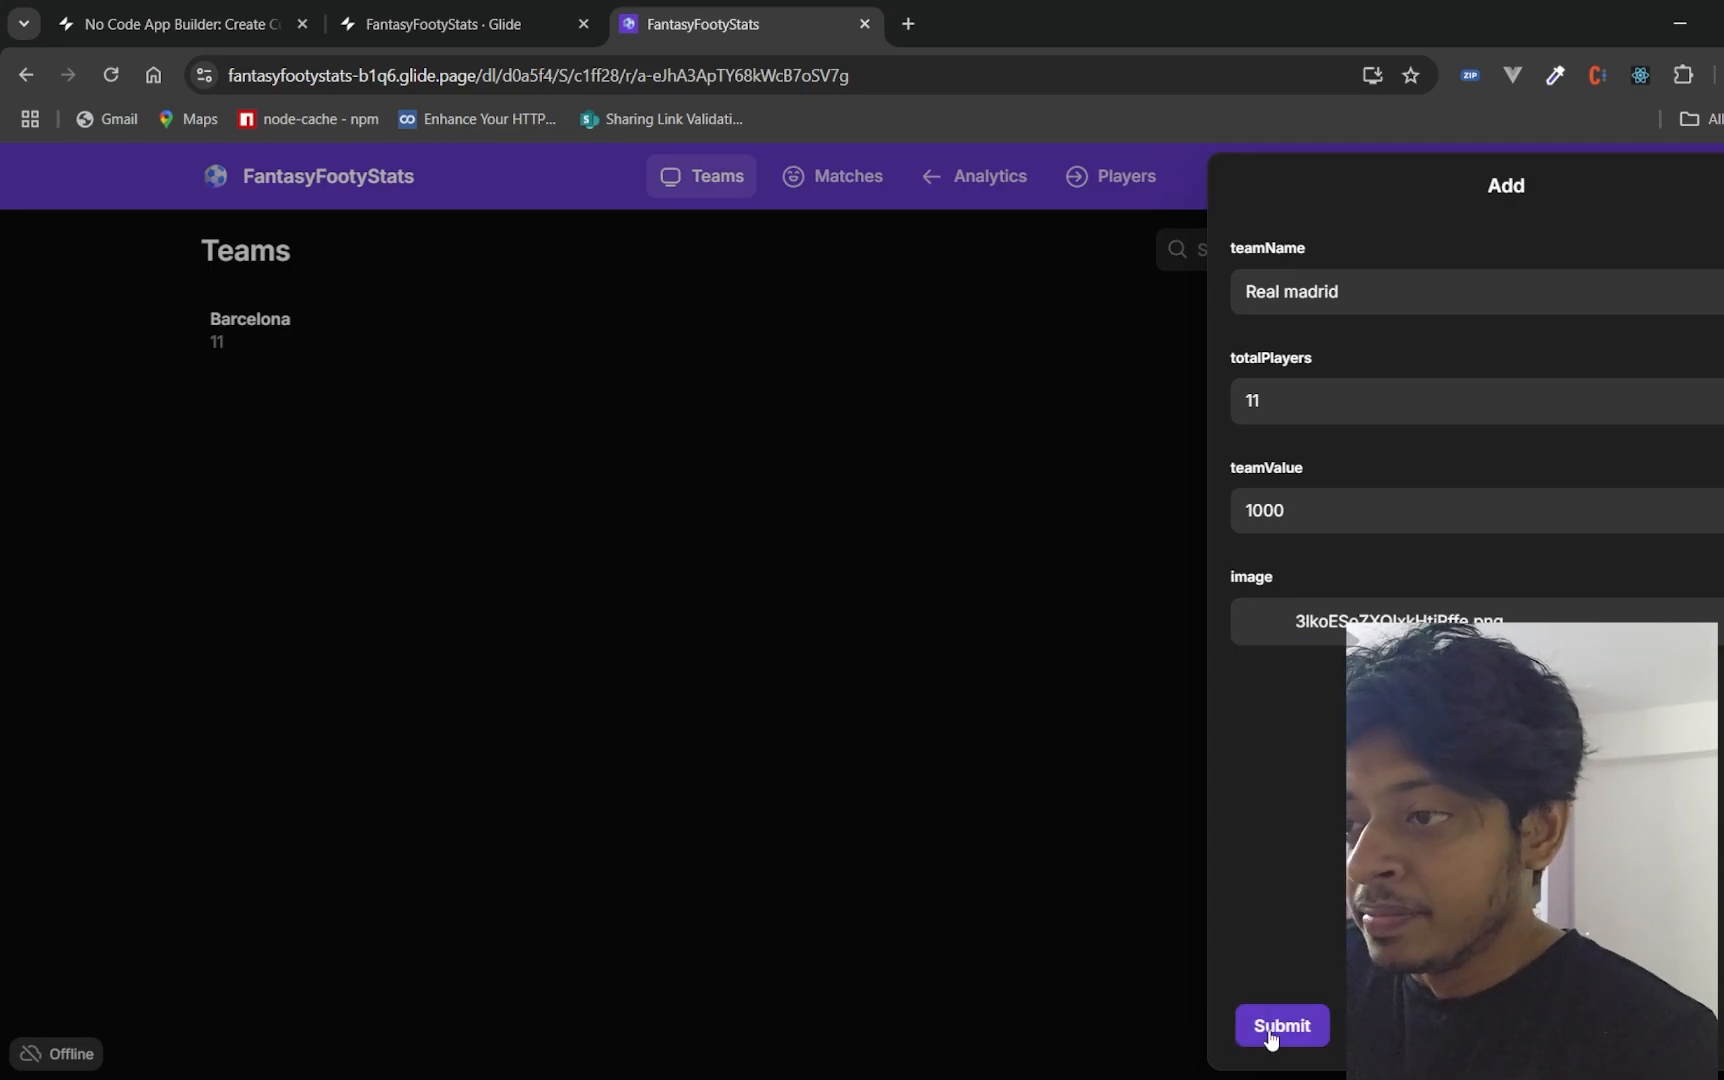
click(1270, 1032)
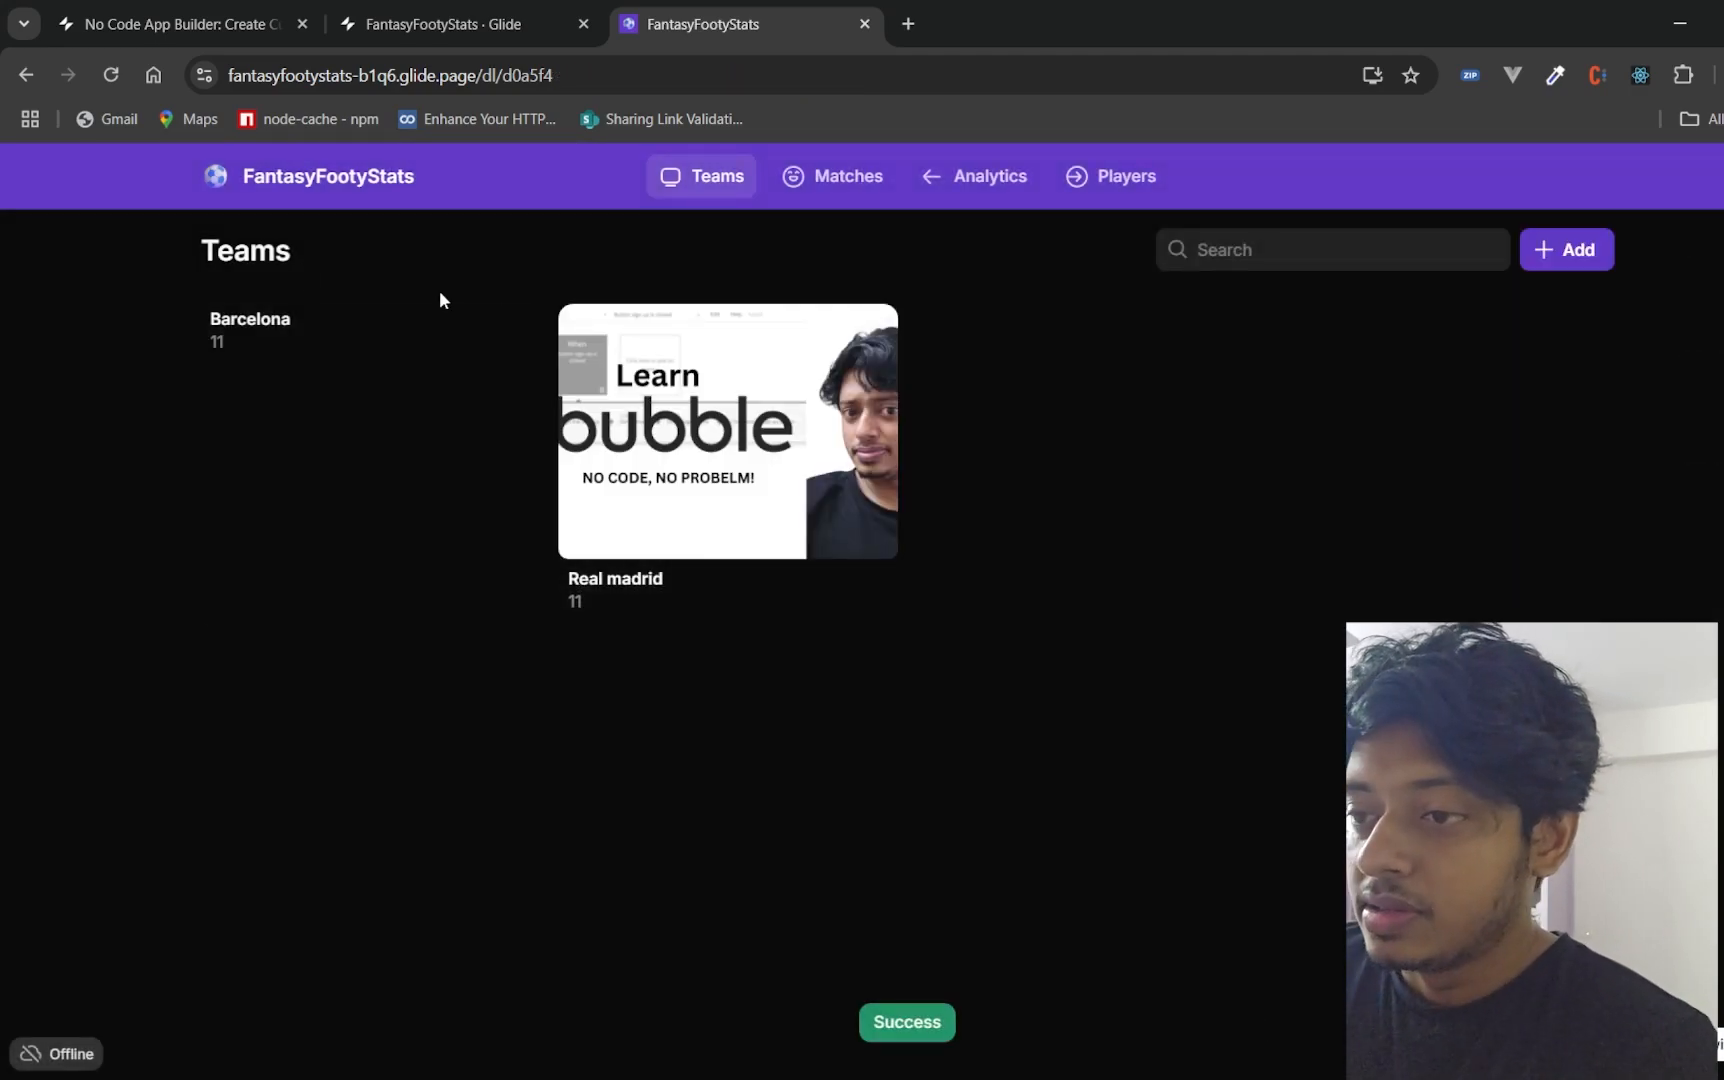
- Reload and close the published app, return to the Glide editor and browse the templates on the Actions page
click(111, 76)
key(ctrl+w)
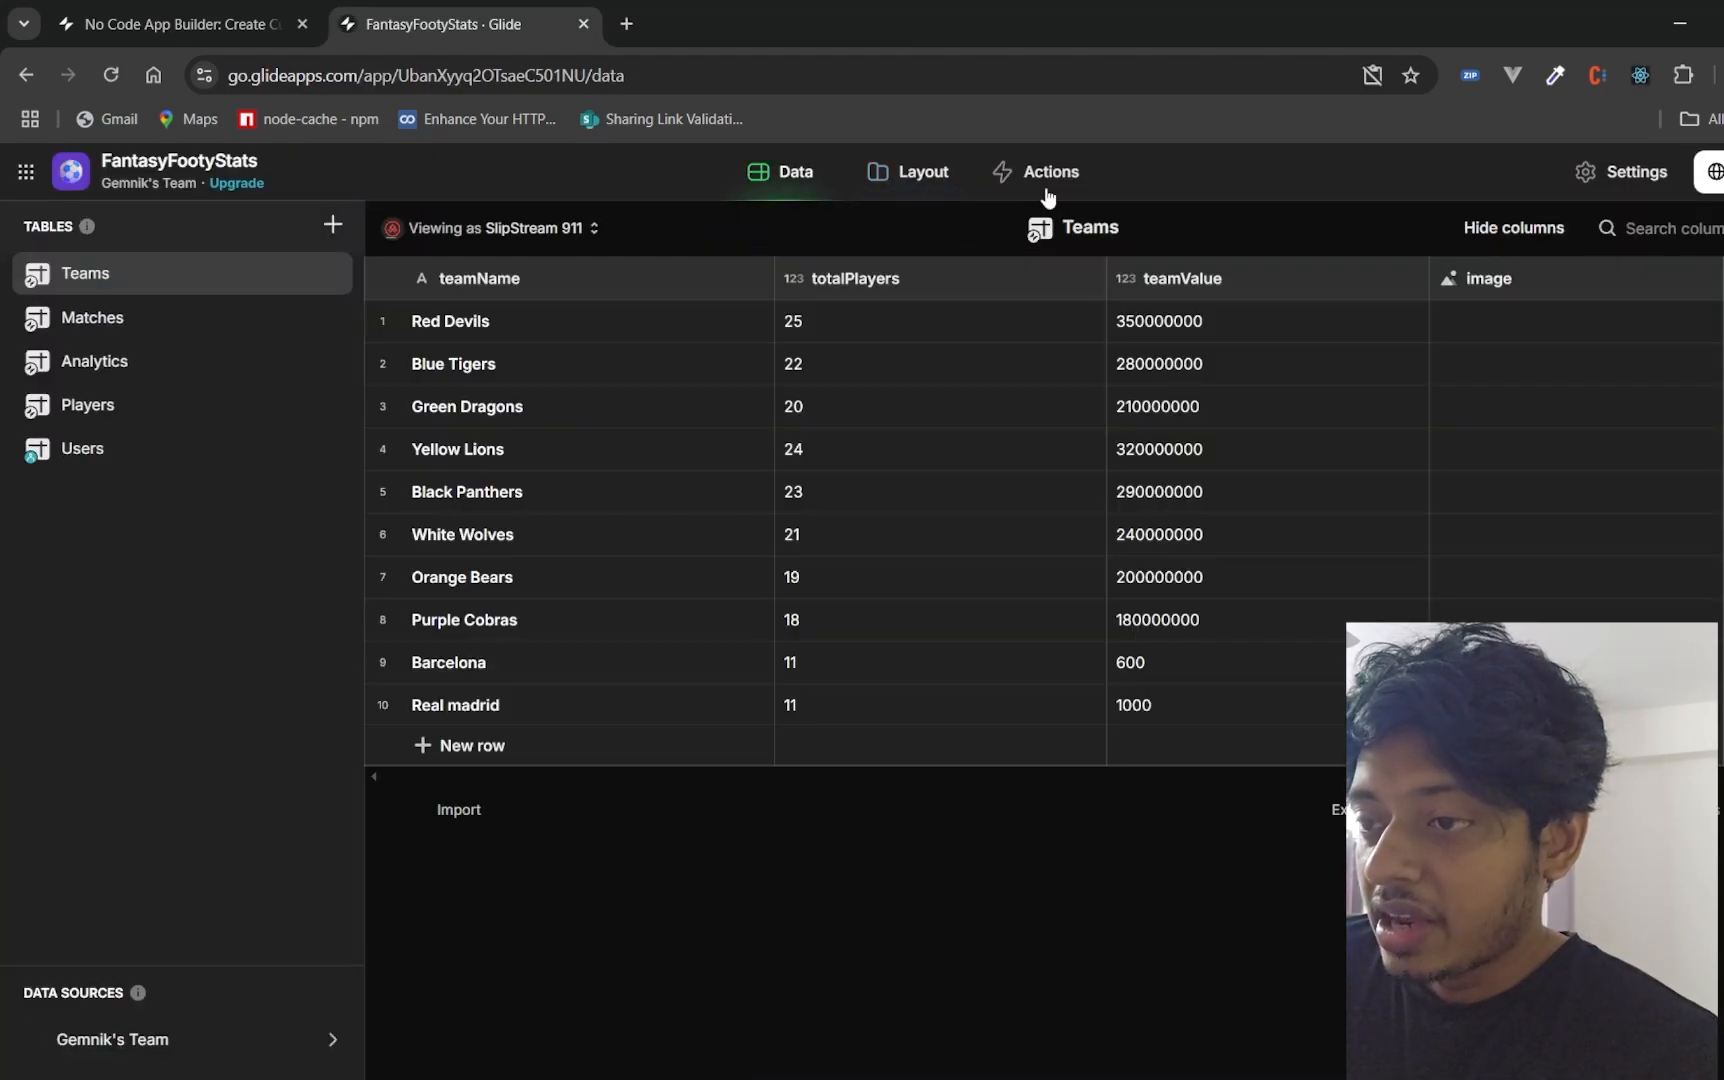
click(1055, 180)
scroll(873, 738, down, 3)
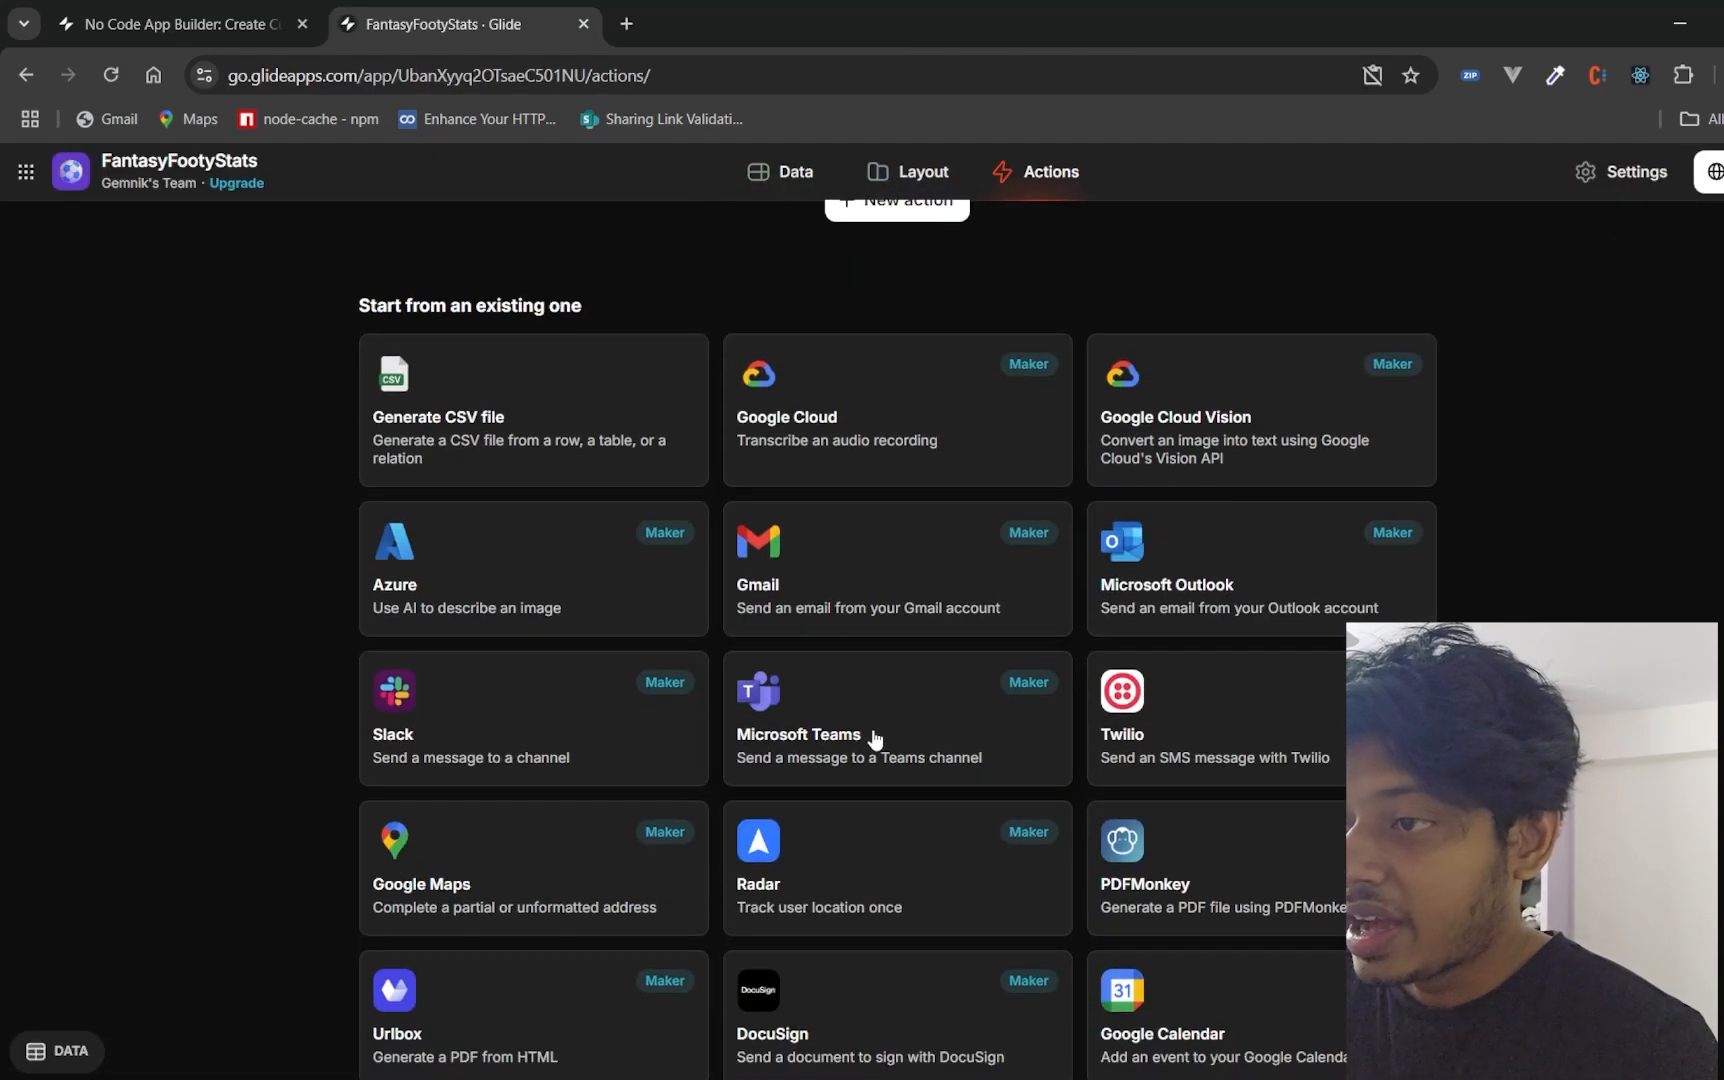
scroll(873, 738, down, 2)
scroll(1169, 455, up, 5)
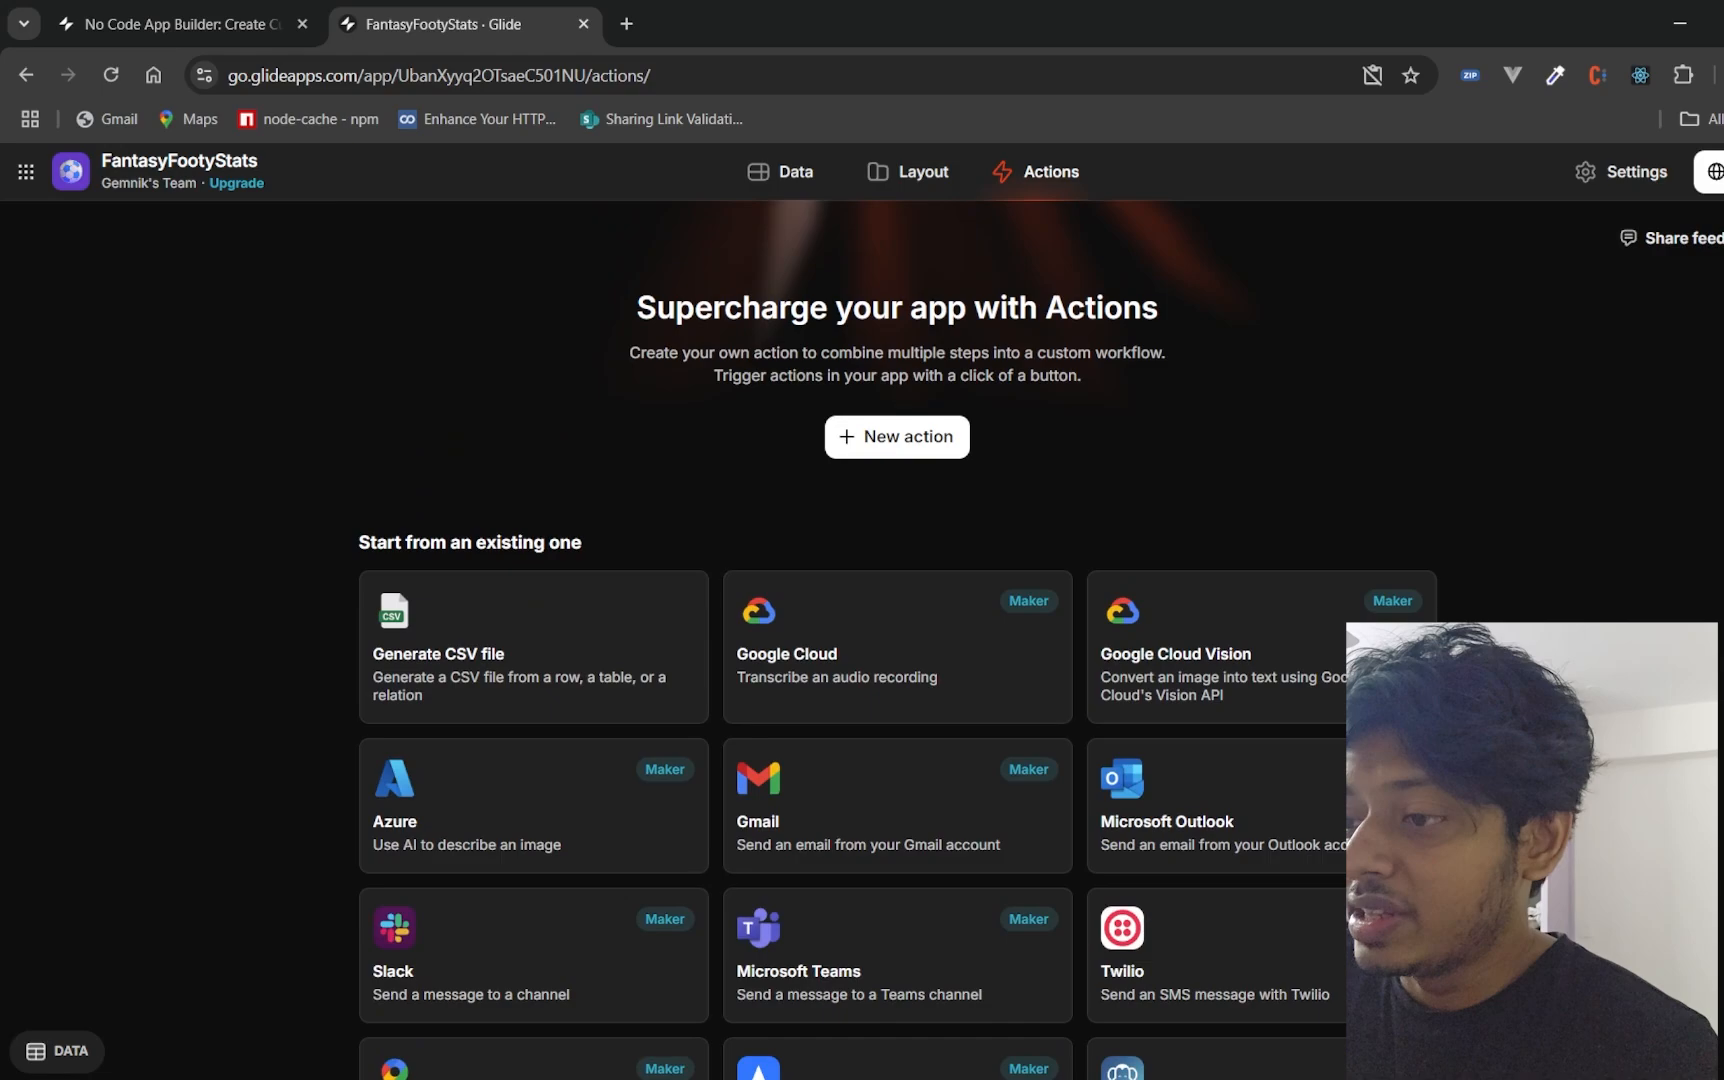
scroll(1350, 637, down, 2)
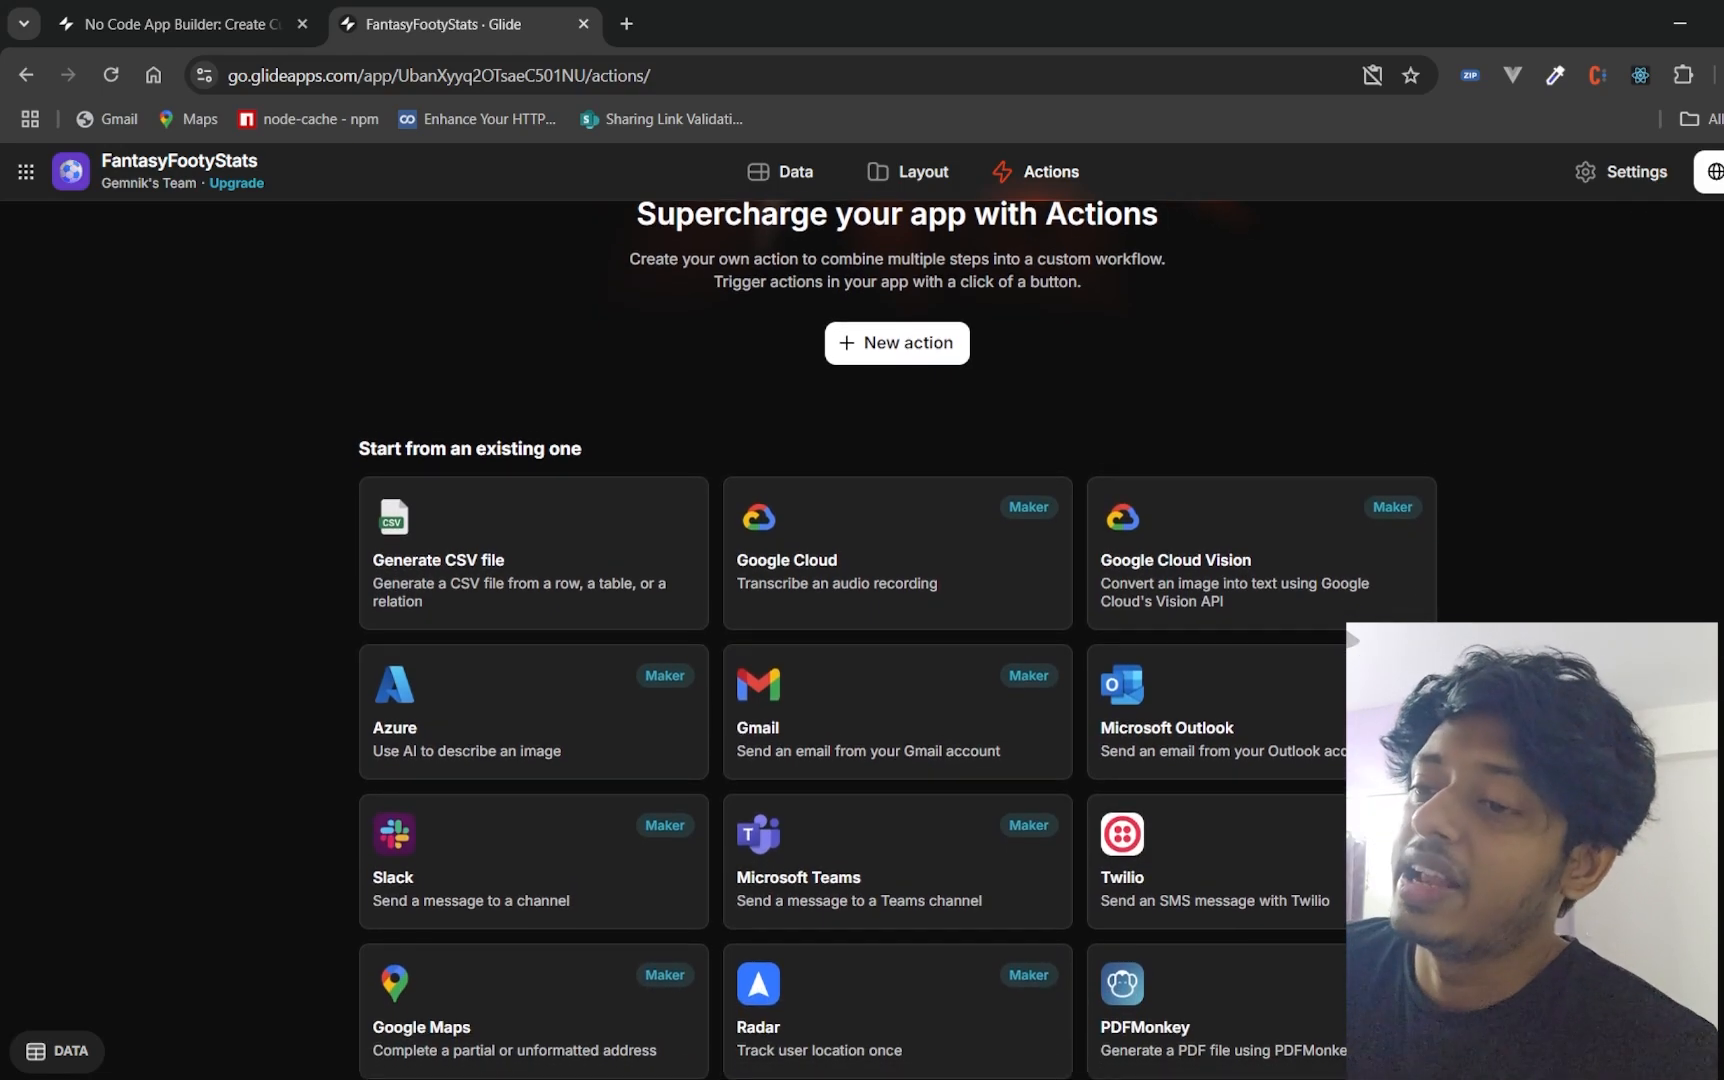
- Look through the ready-made action integrations, from Generate CSV file to the GitHub and Asana entries, and return to the start of the list
scroll(1352, 640, down, 2)
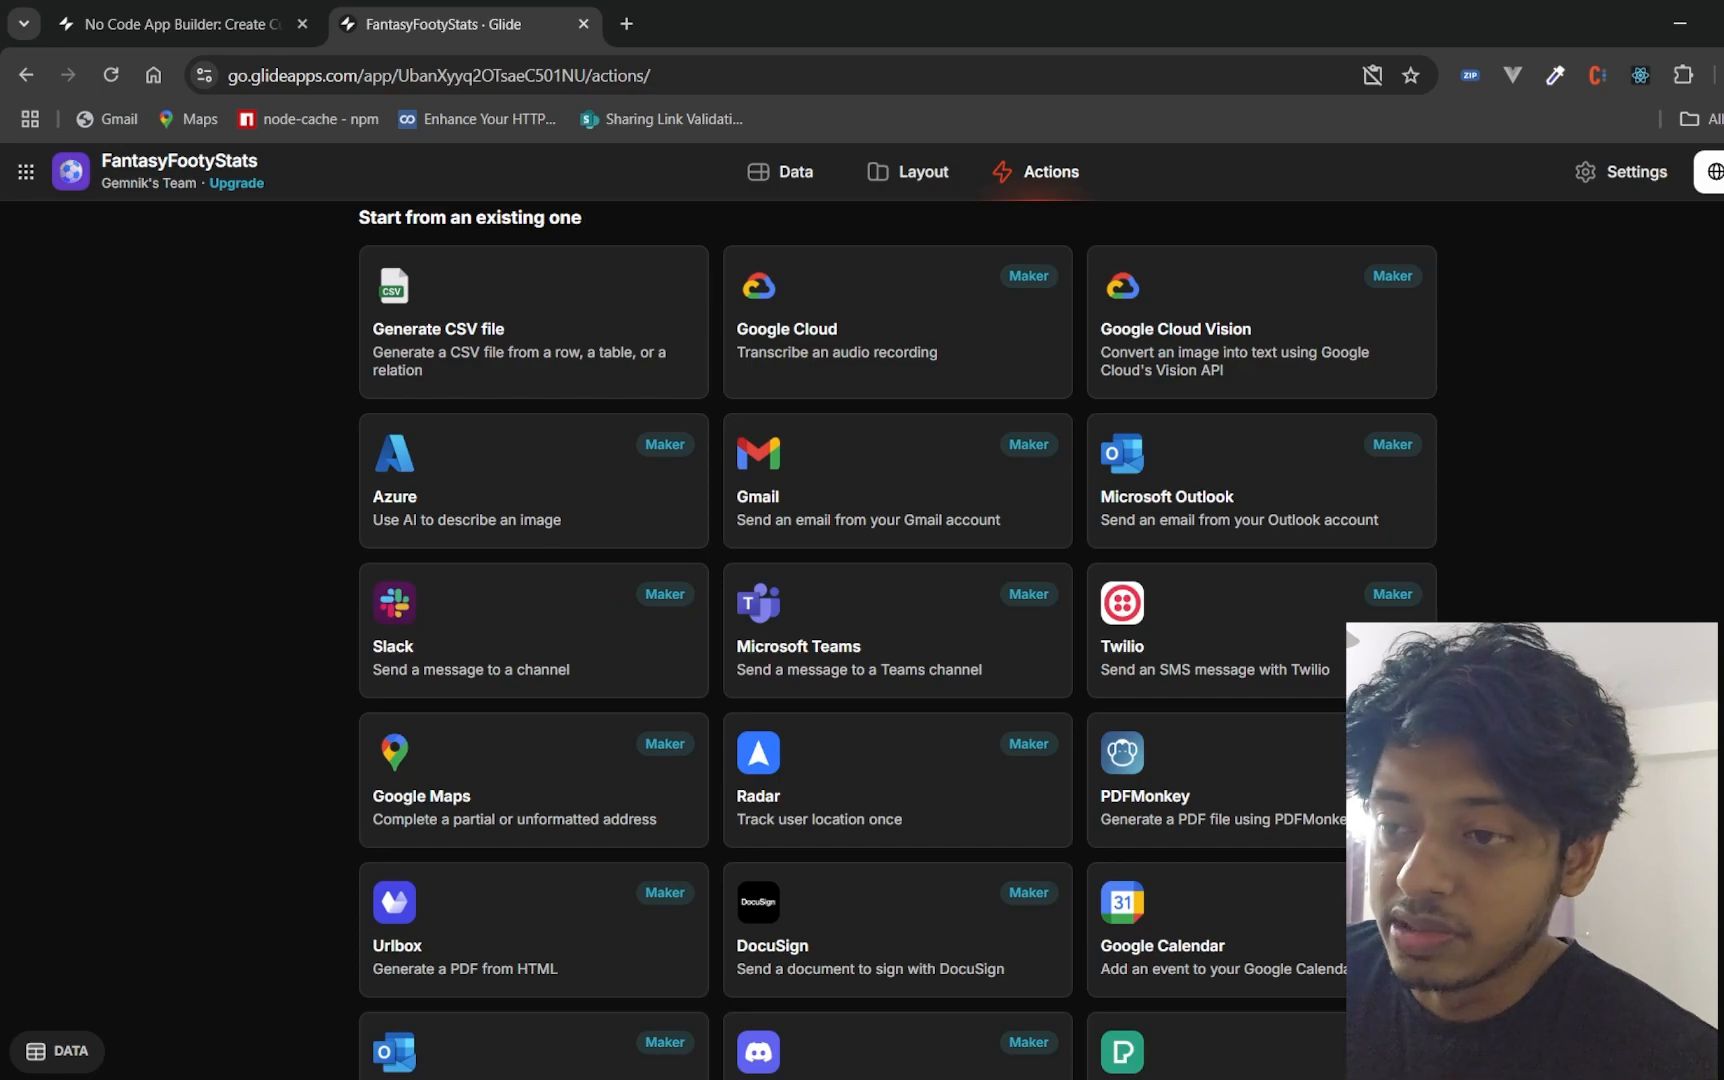
scroll(898, 640, down, 3)
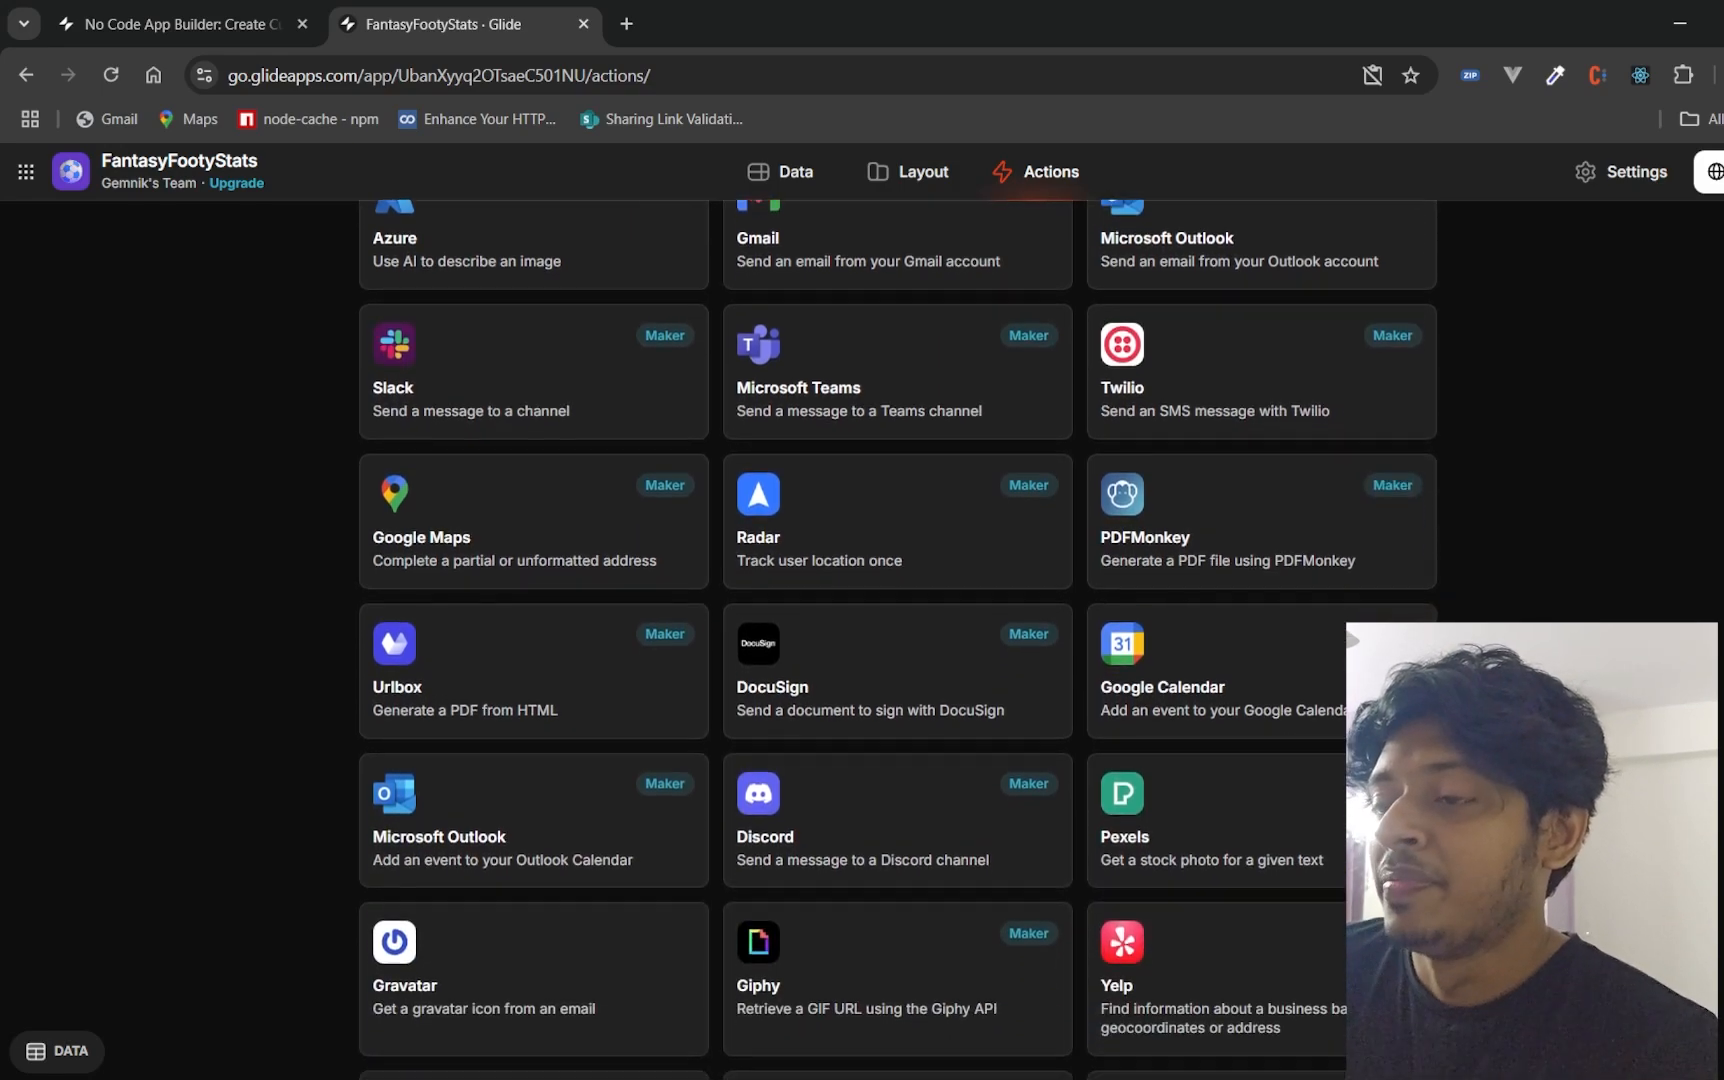
scroll(1352, 638, down, 5)
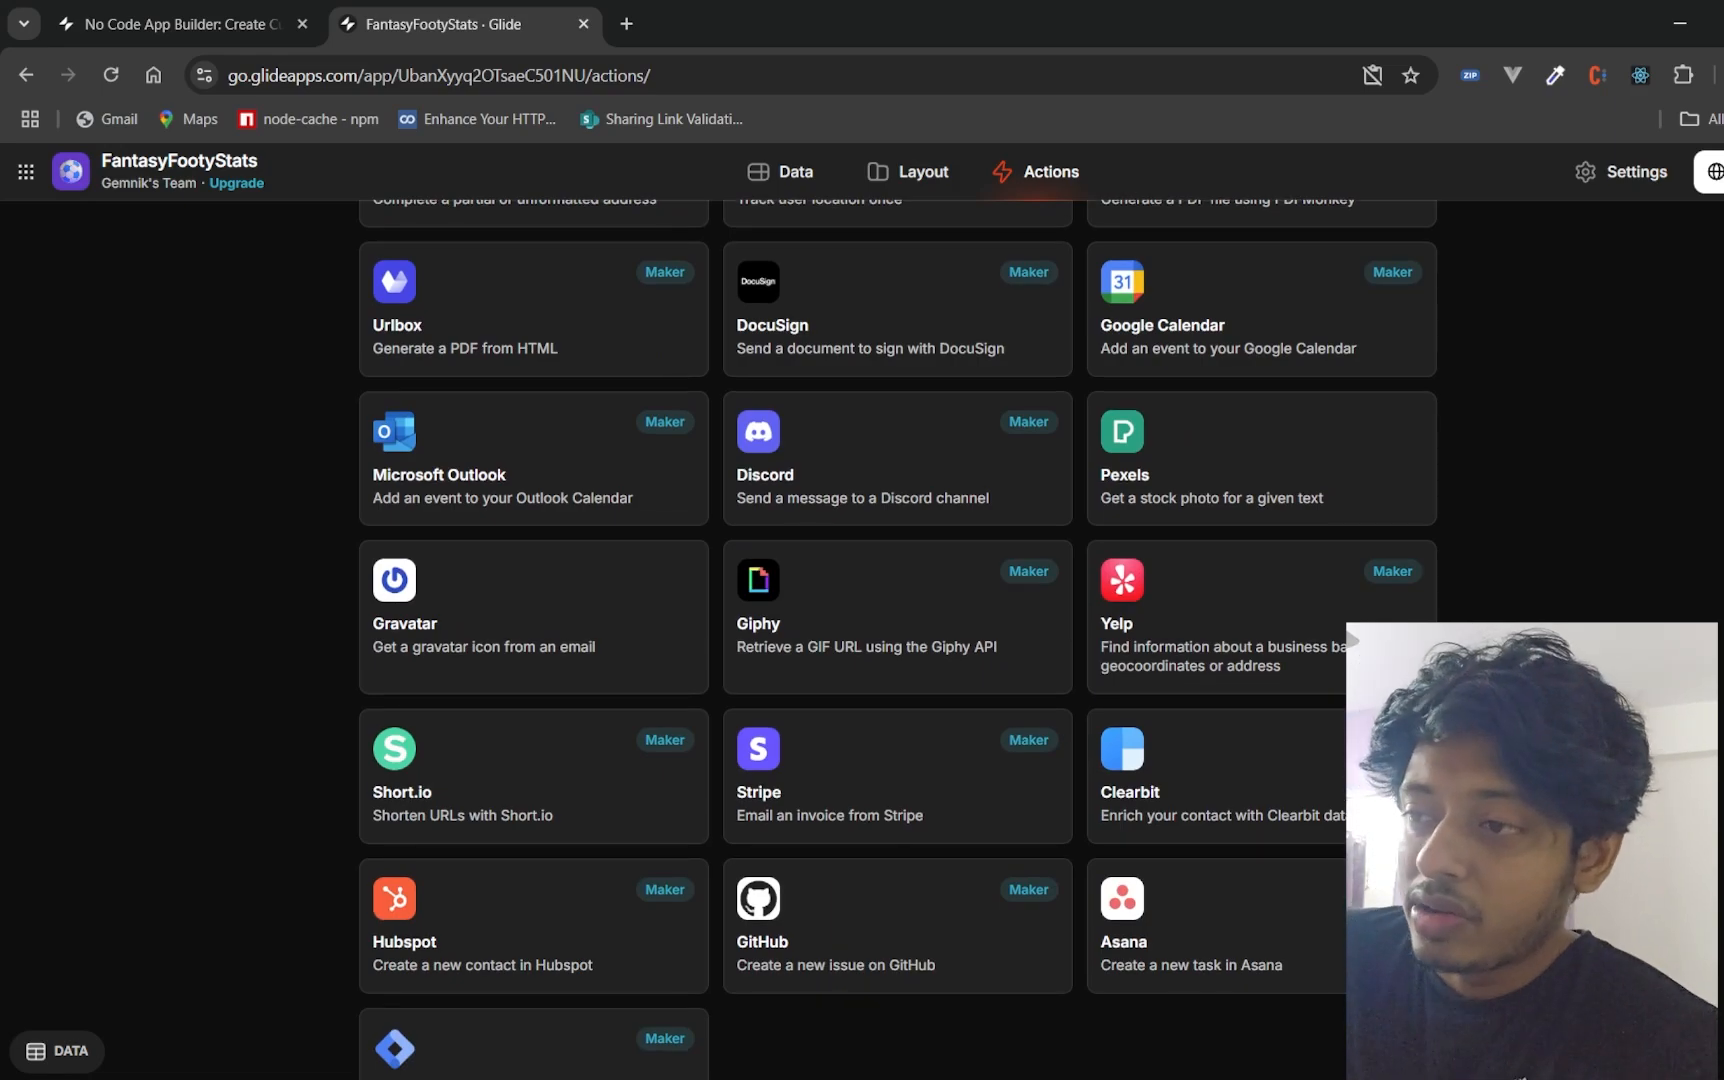
scroll(1352, 638, down, 2)
scroll(1352, 638, up, 10)
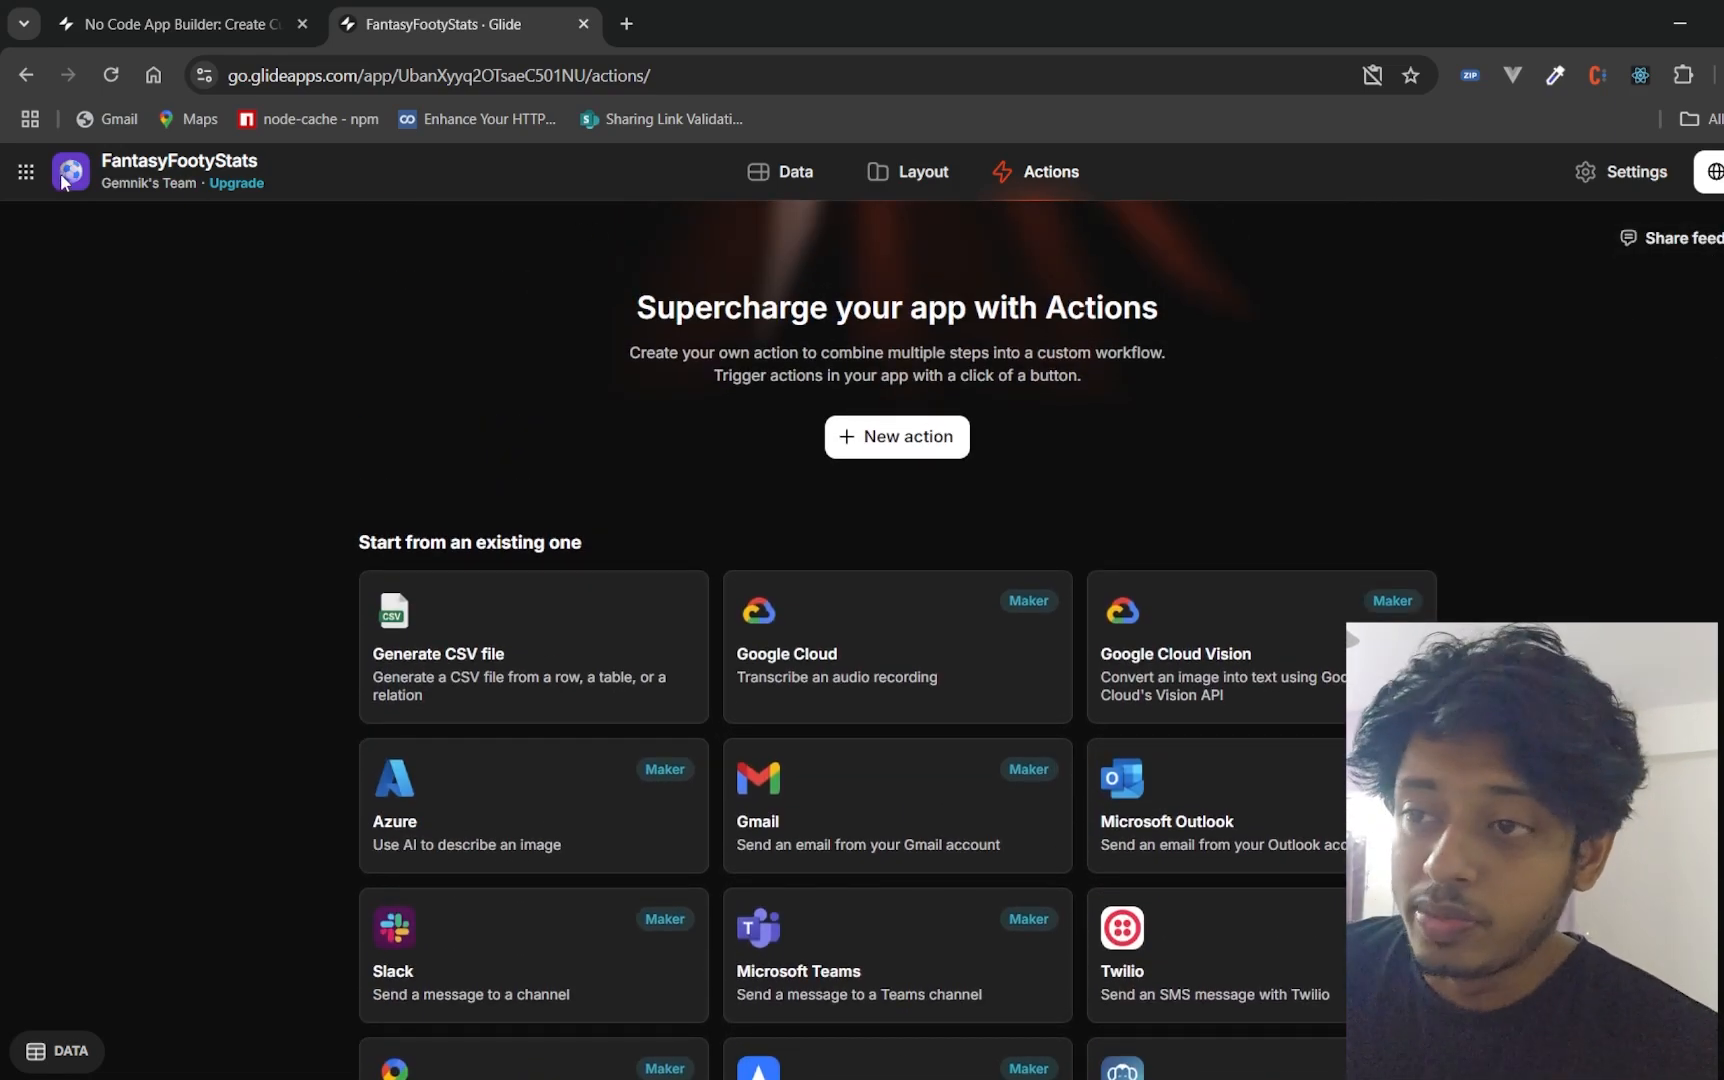
- Leave the app editor for the team's apps dashboard and review the team's Billing and Settings pages
click(25, 175)
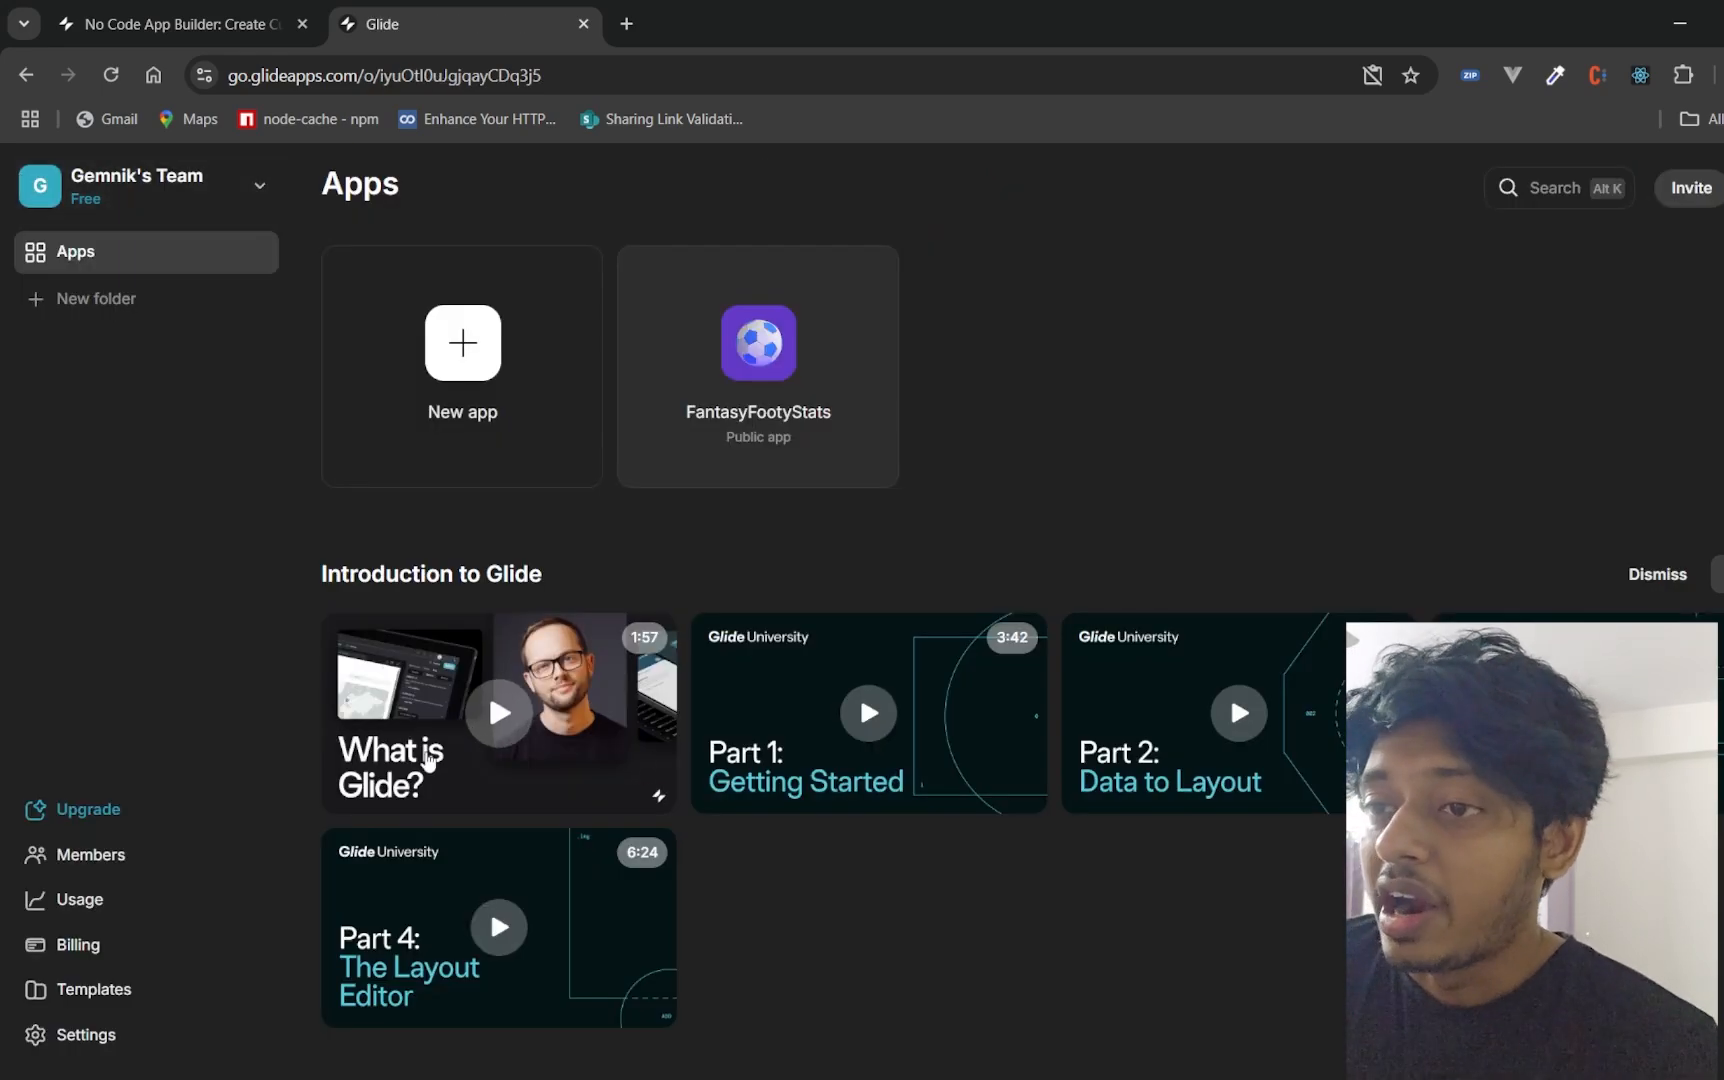
click(106, 958)
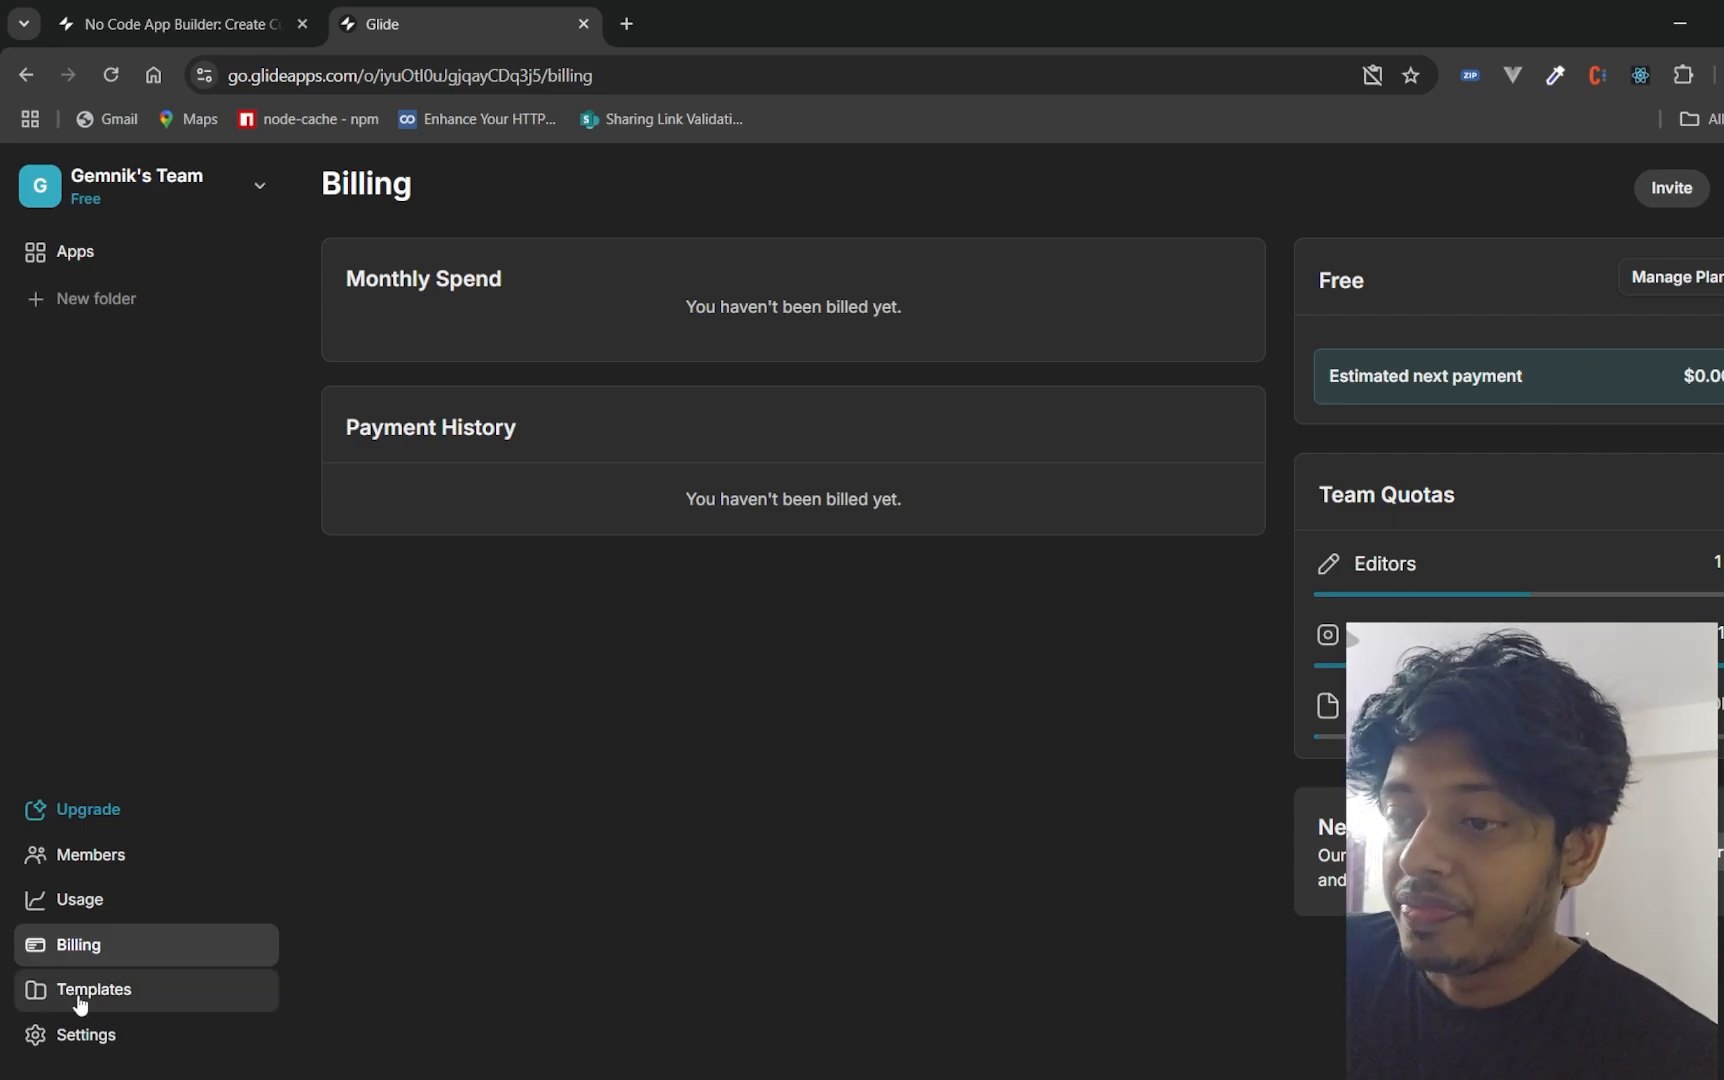
click(90, 1035)
scroll(569, 716, down, 6)
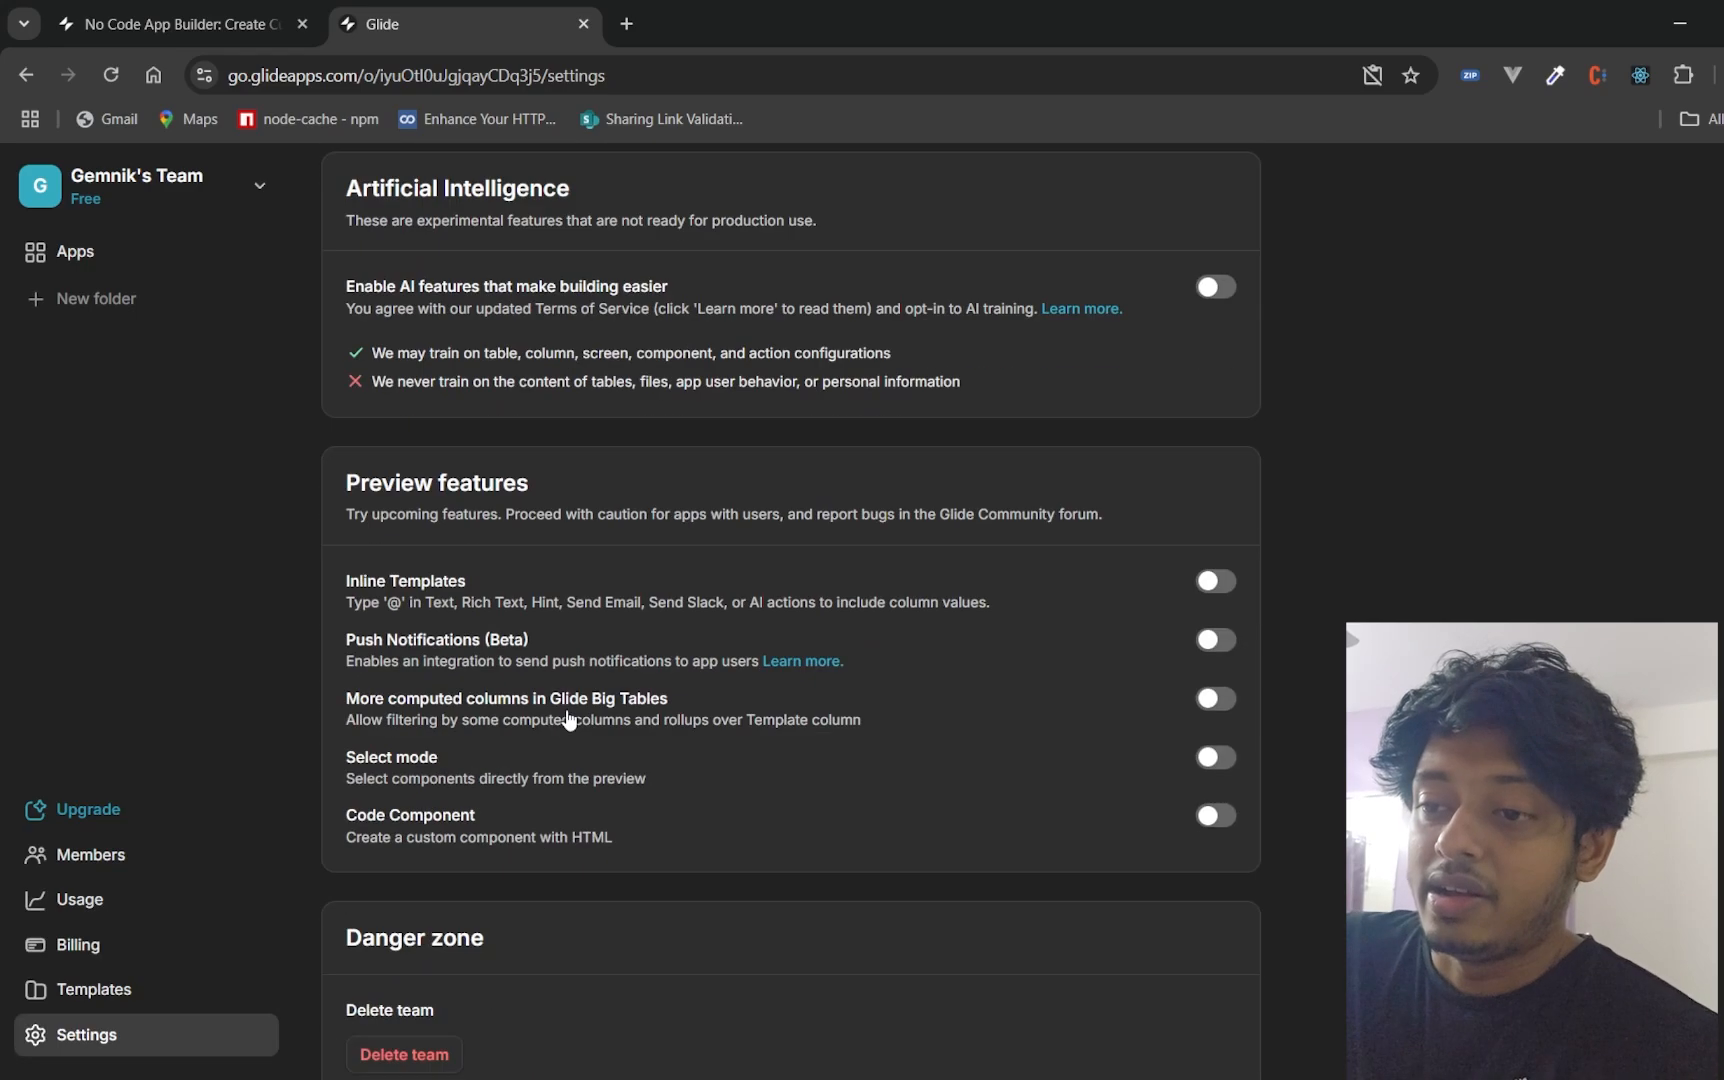
scroll(569, 758, up, 6)
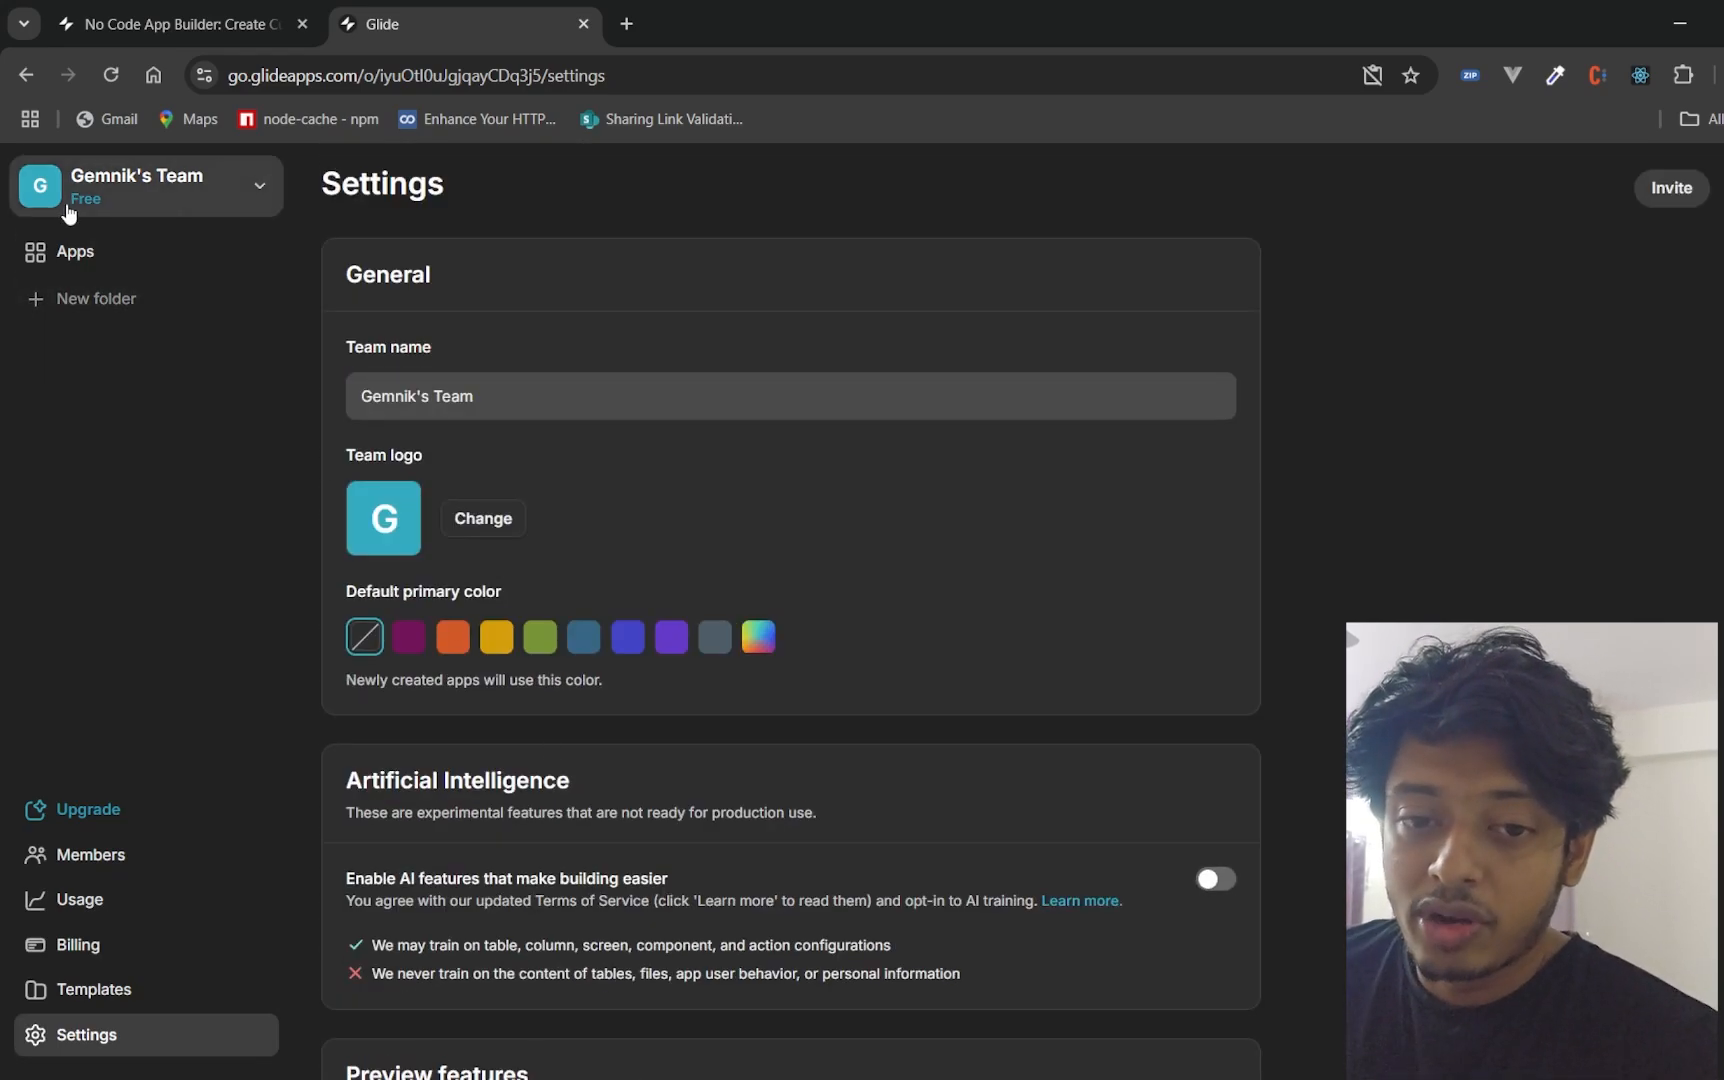
click(201, 199)
click(165, 246)
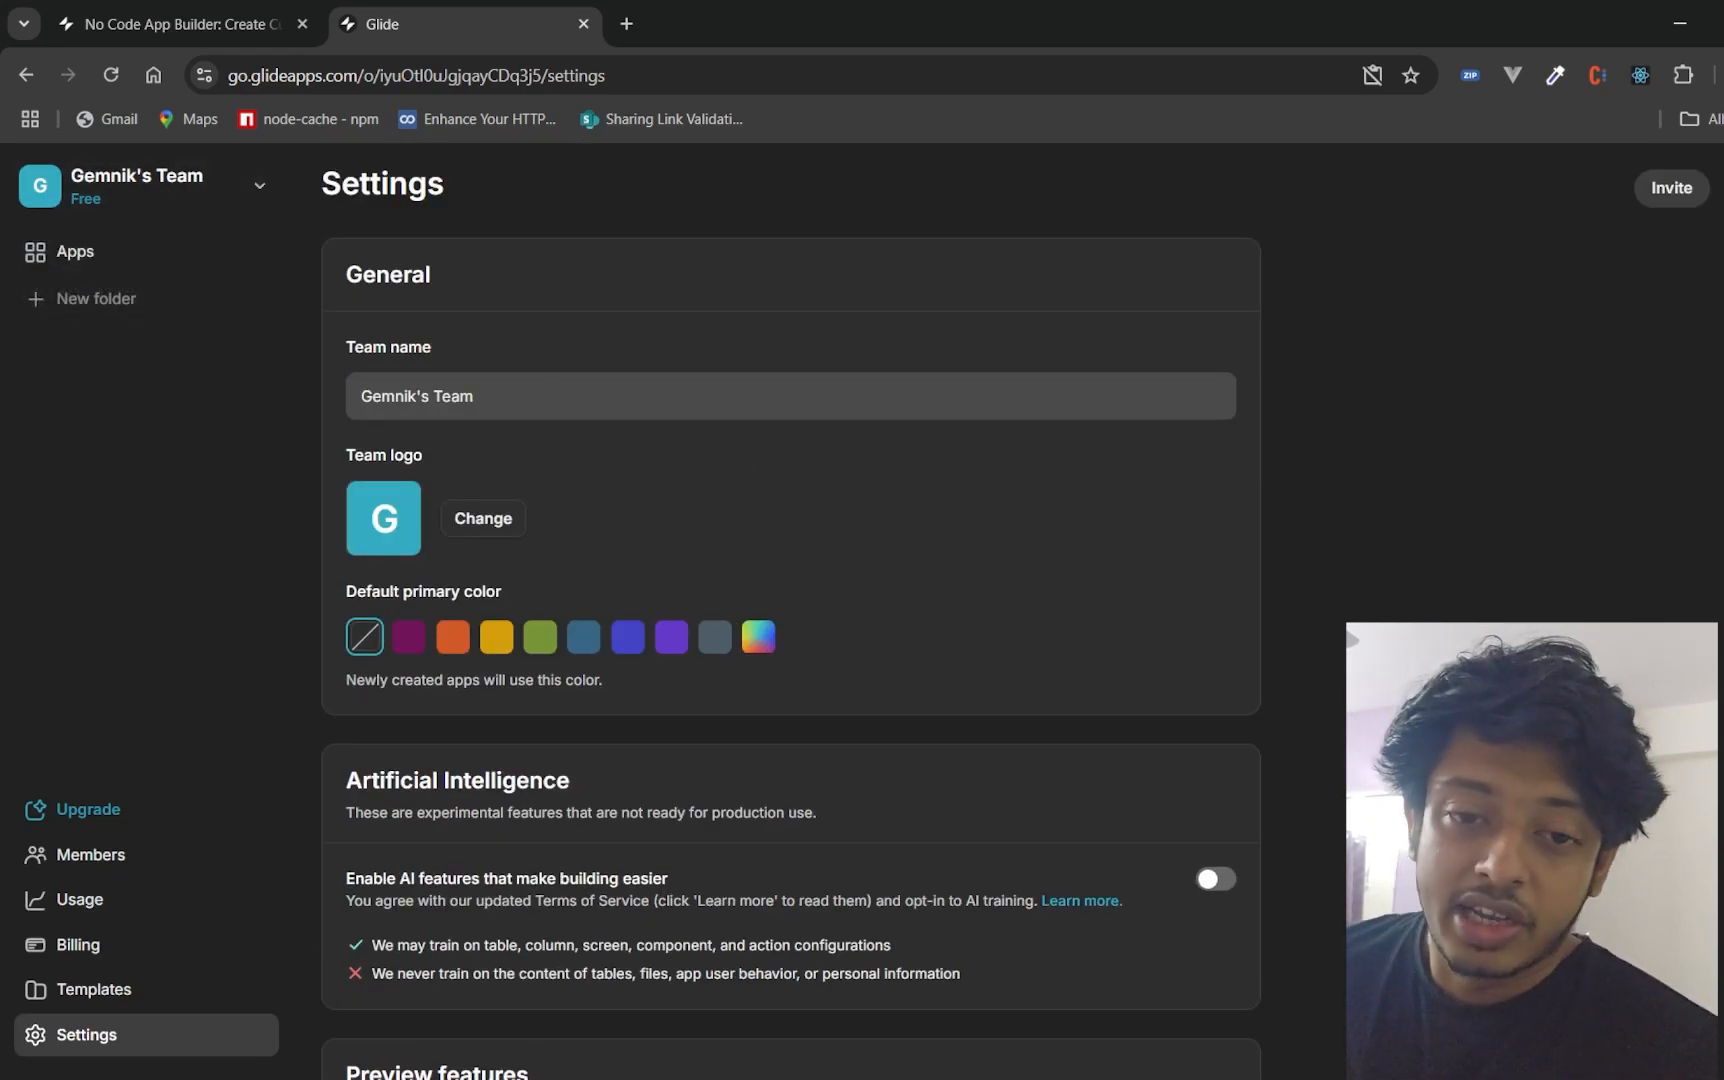